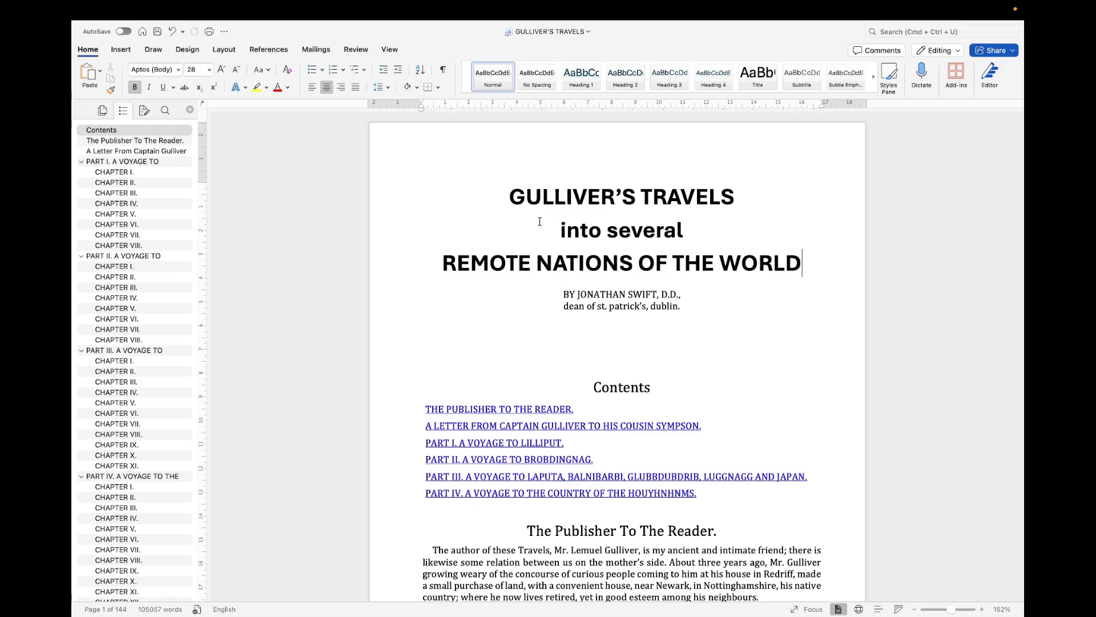
# Check the title lines, the Contents heading and The Publisher To The Reader heading.
pyautogui.moveTo(499, 195); pyautogui.dragTo(682, 308)
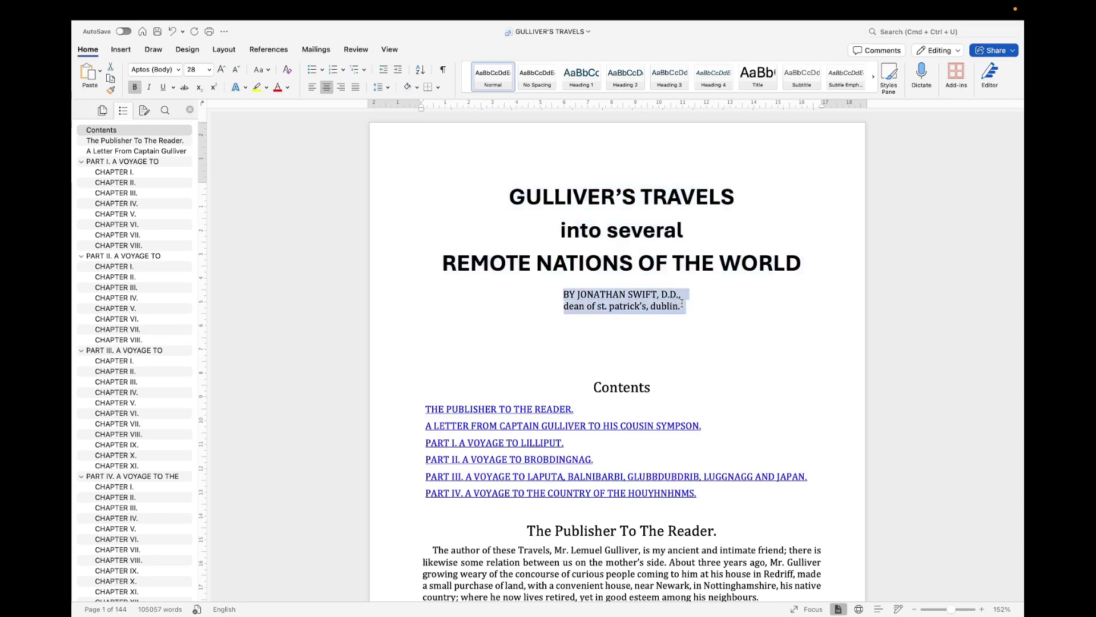
pyautogui.scroll(-2, 681, 304)
pyautogui.scroll(-2, 602, 298)
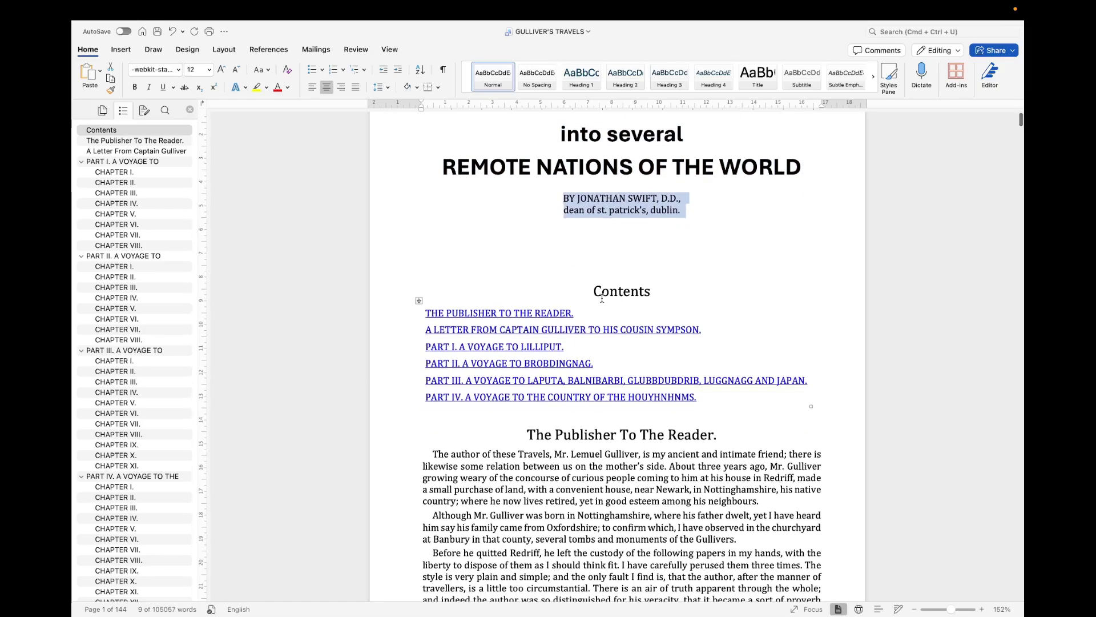
pyautogui.moveTo(593, 294); pyautogui.dragTo(658, 291)
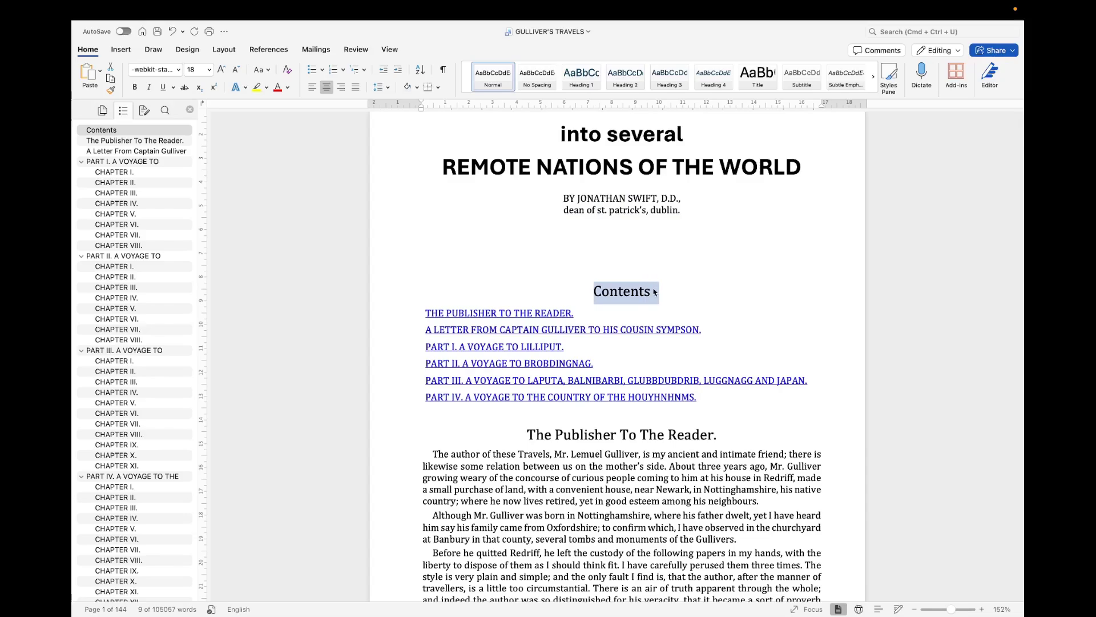
pyautogui.click(543, 314)
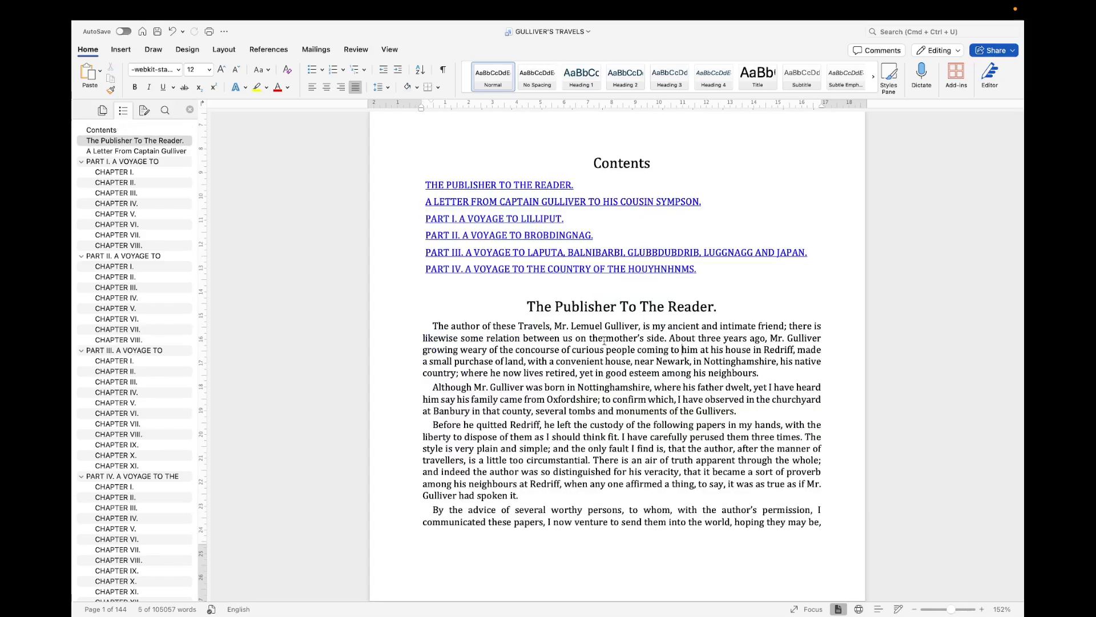
pyautogui.moveTo(529, 309); pyautogui.dragTo(675, 304)
# Inspect Captain Gulliver's letter heading and its 'Written in the Year 1727' subtitle.
pyautogui.press('pagedown')
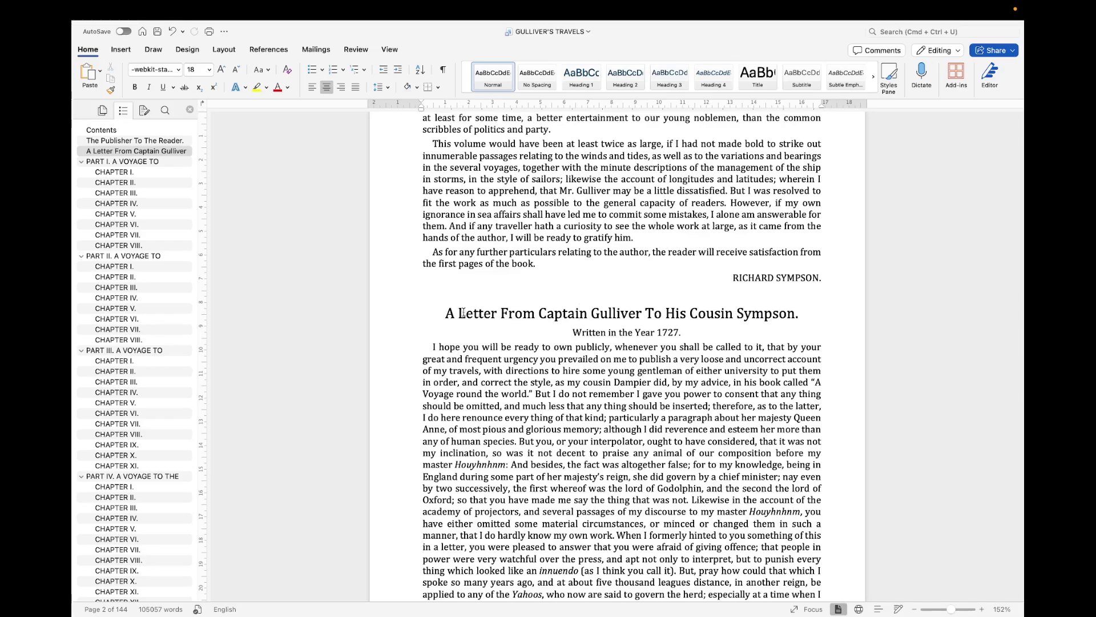
pyautogui.moveTo(445, 313); pyautogui.dragTo(739, 323)
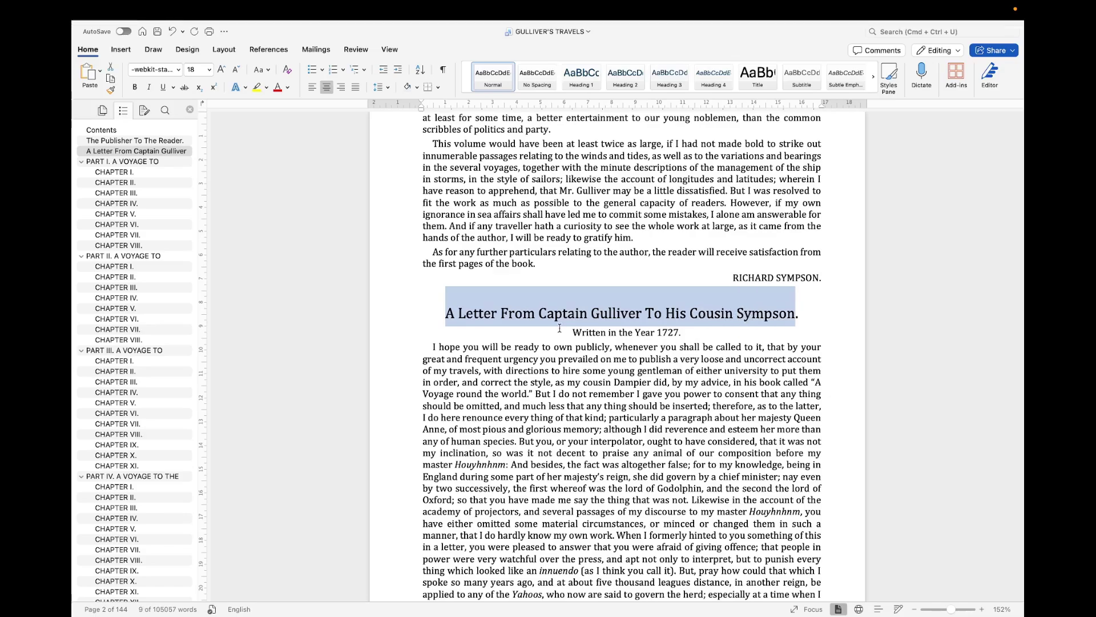
pyautogui.moveTo(573, 332); pyautogui.dragTo(680, 332)
# Jump to Part I, Chapter I and select the PART I. heading.
pyautogui.scroll(-15, 685, 352)
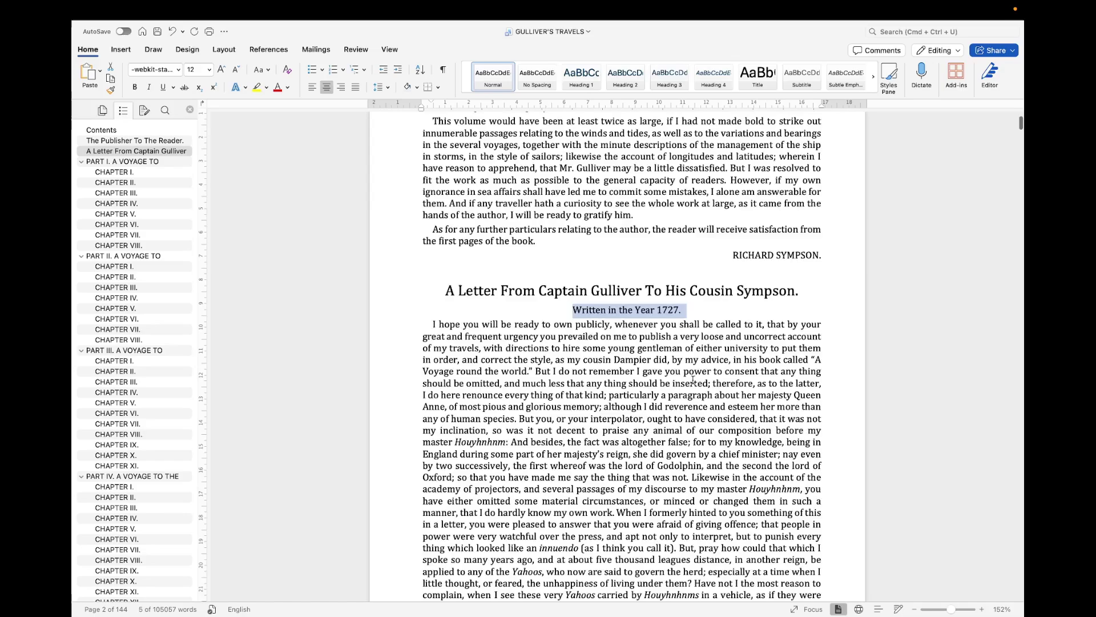
pyautogui.scroll(-20, 692, 379)
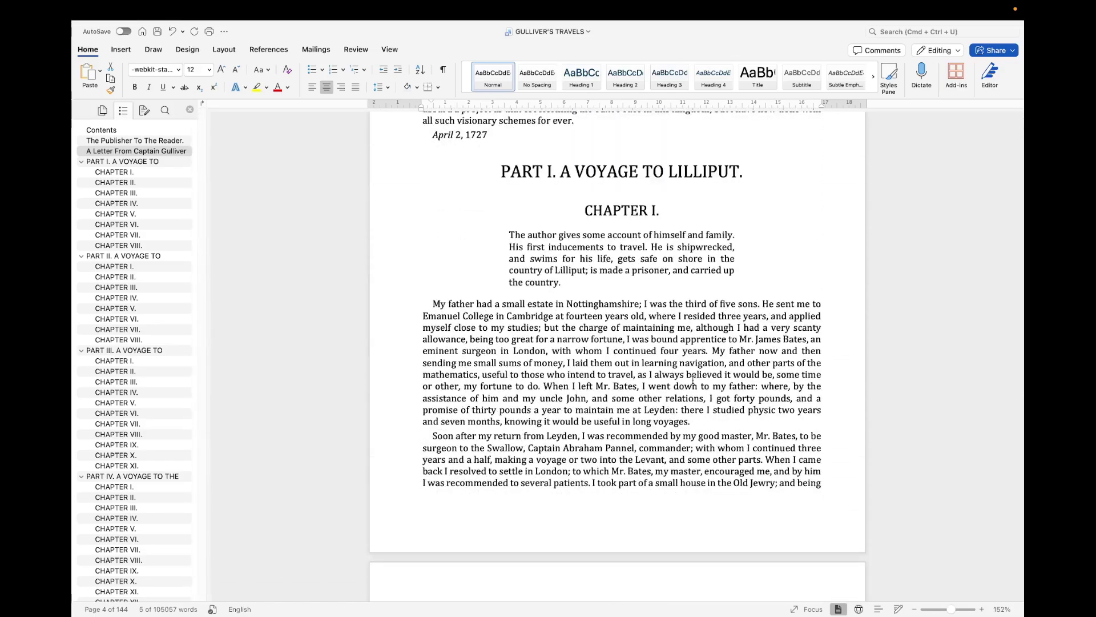
pyautogui.scroll(1, 633, 366)
pyautogui.click(593, 265)
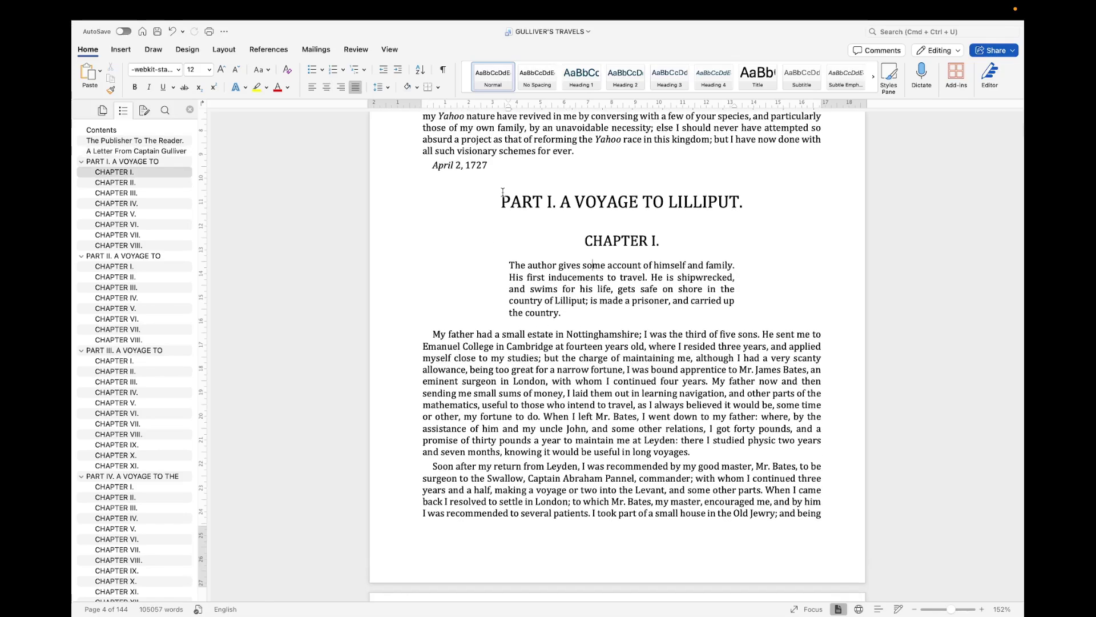
pyautogui.moveTo(502, 193); pyautogui.dragTo(711, 201)
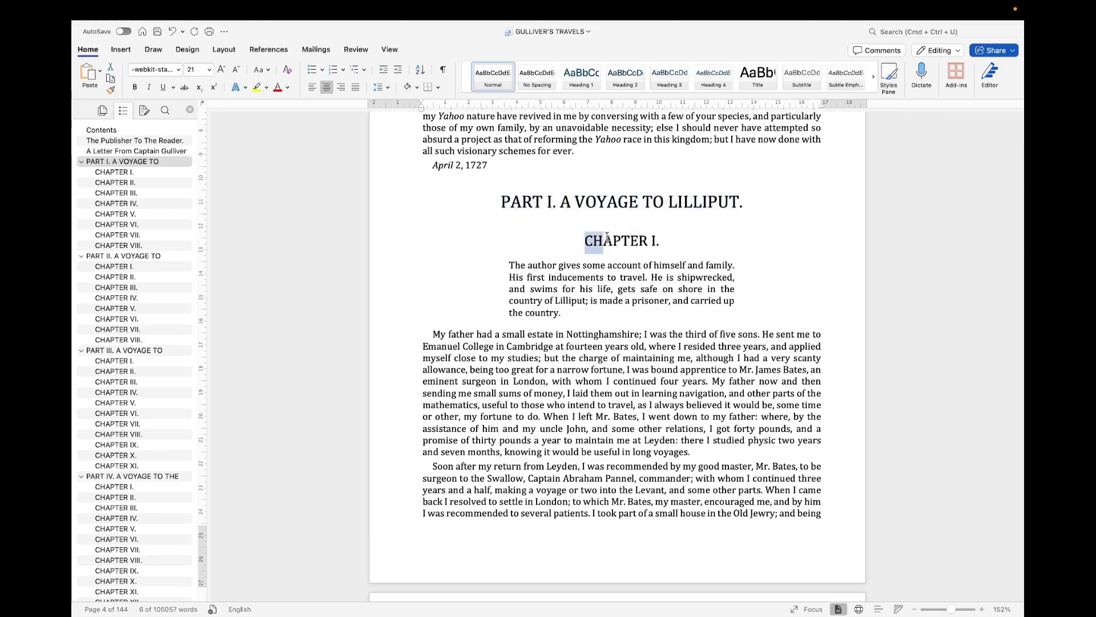
pyautogui.moveTo(586, 240); pyautogui.dragTo(656, 237)
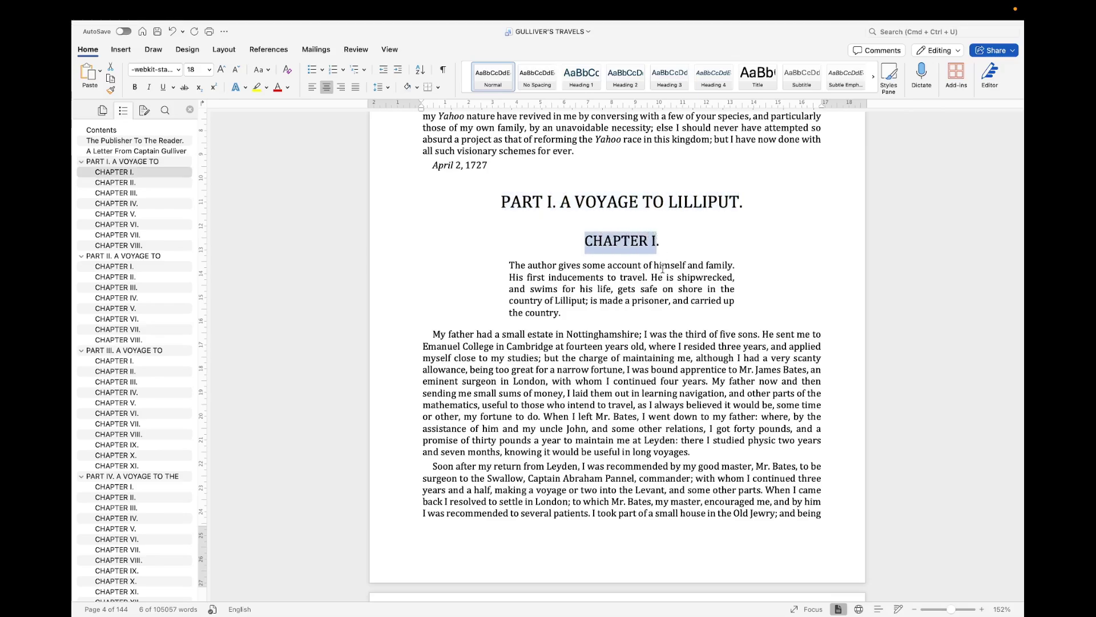
pyautogui.moveTo(507, 264); pyautogui.dragTo(562, 315)
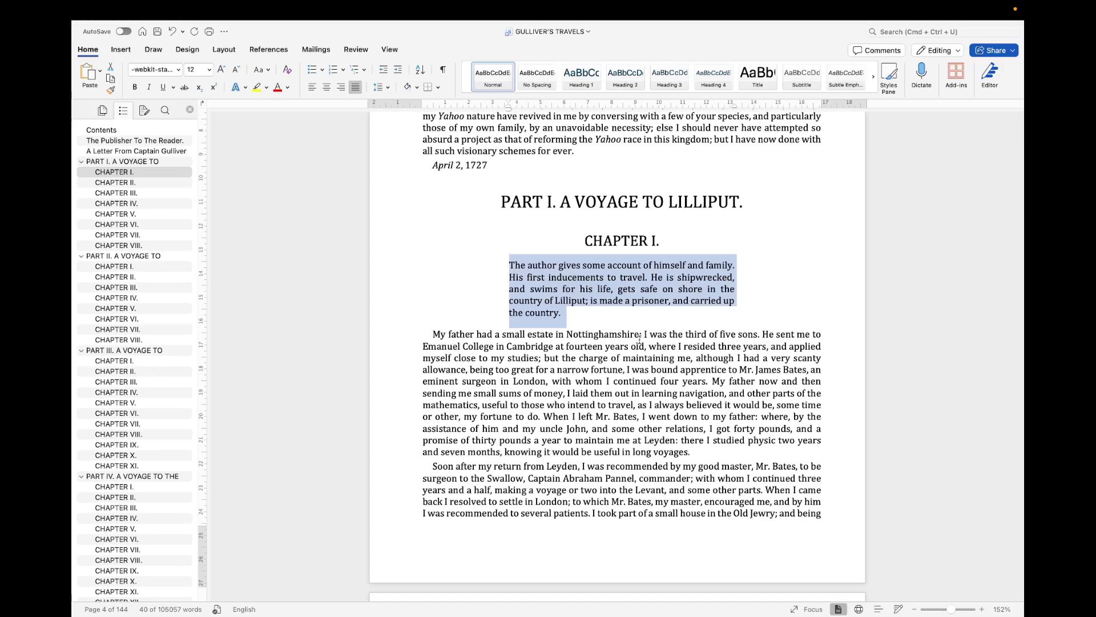
pyautogui.click(639, 338)
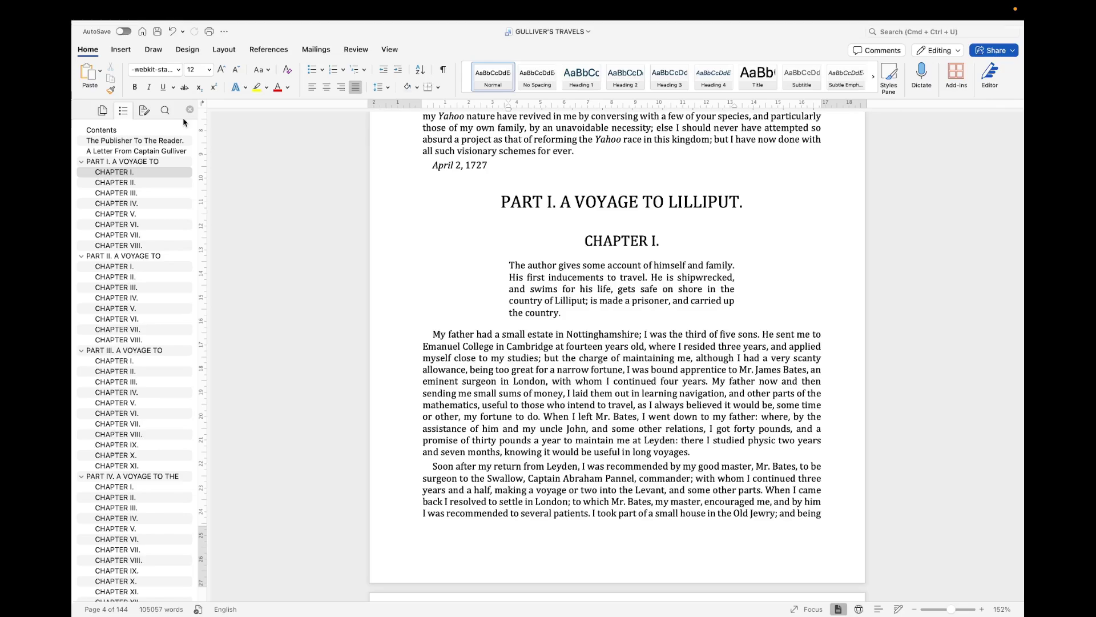
pyautogui.click(115, 182)
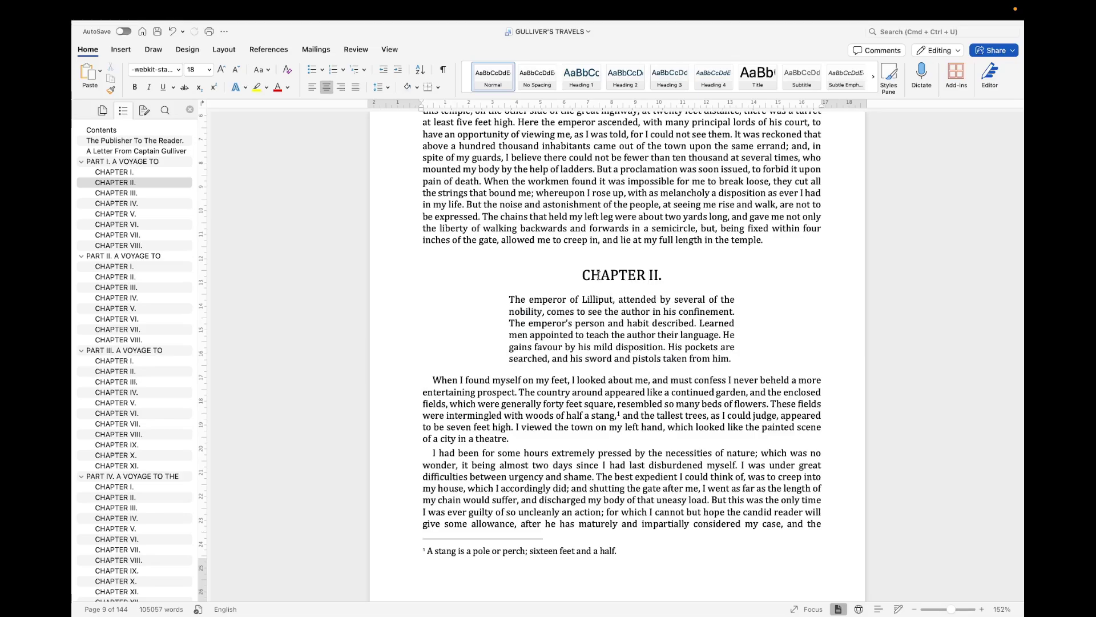
# Select Chapter II's summary paragraph and the footnote mark after 'stang', then go to Part I, Chapter VII.
pyautogui.click(648, 276)
pyautogui.moveTo(510, 298); pyautogui.dragTo(689, 359)
pyautogui.scroll(-3, 548, 434)
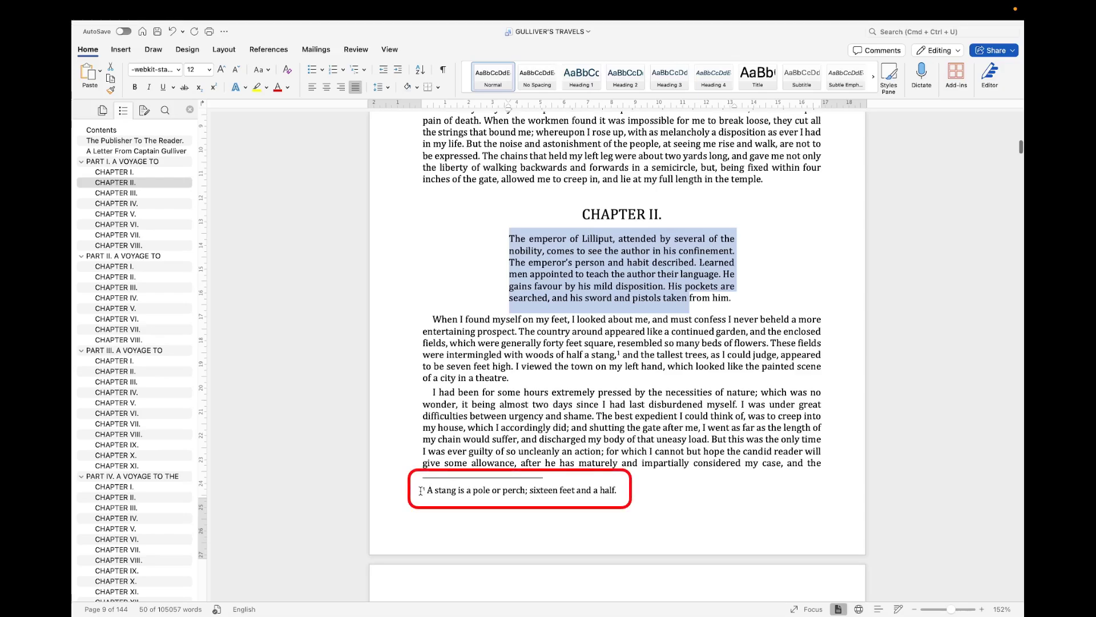
pyautogui.doubleClick(423, 490)
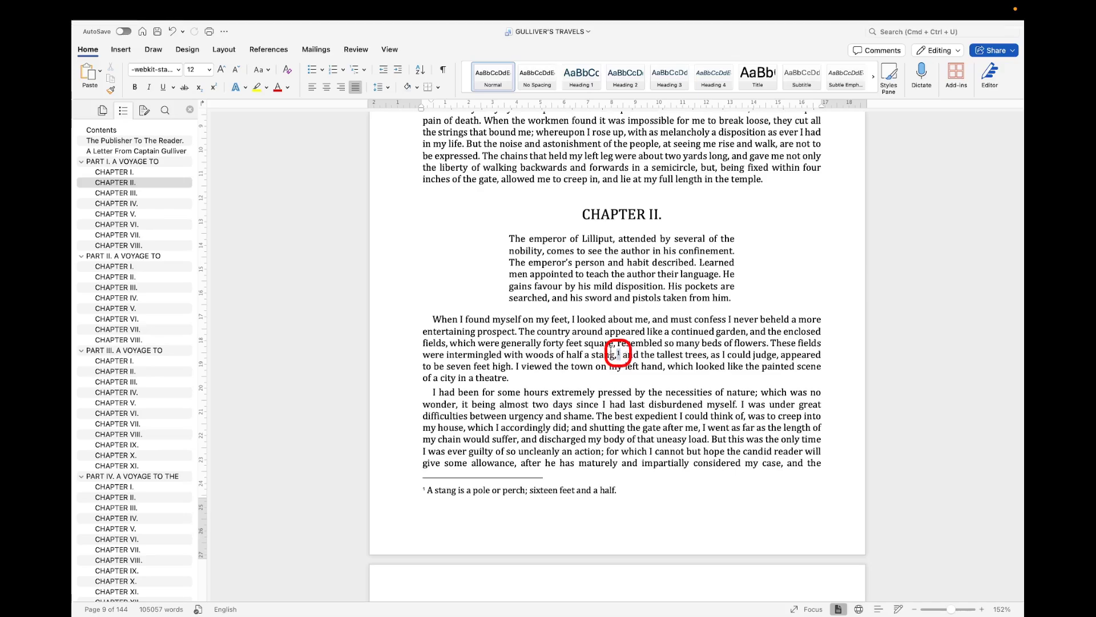
pyautogui.moveTo(622, 354); pyautogui.dragTo(617, 355)
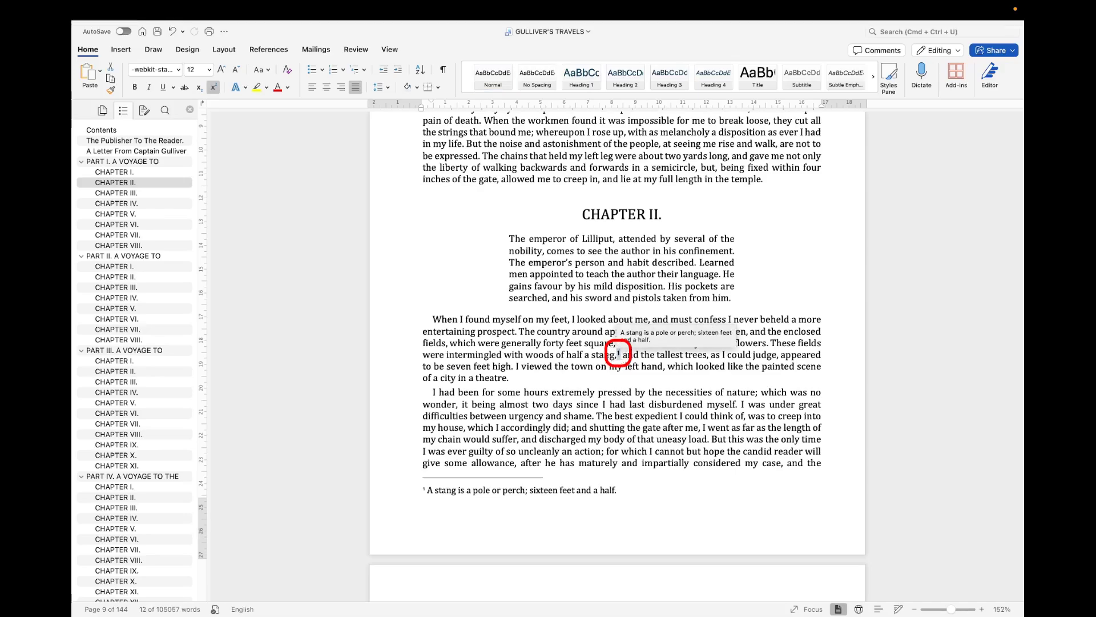
pyautogui.click(446, 489)
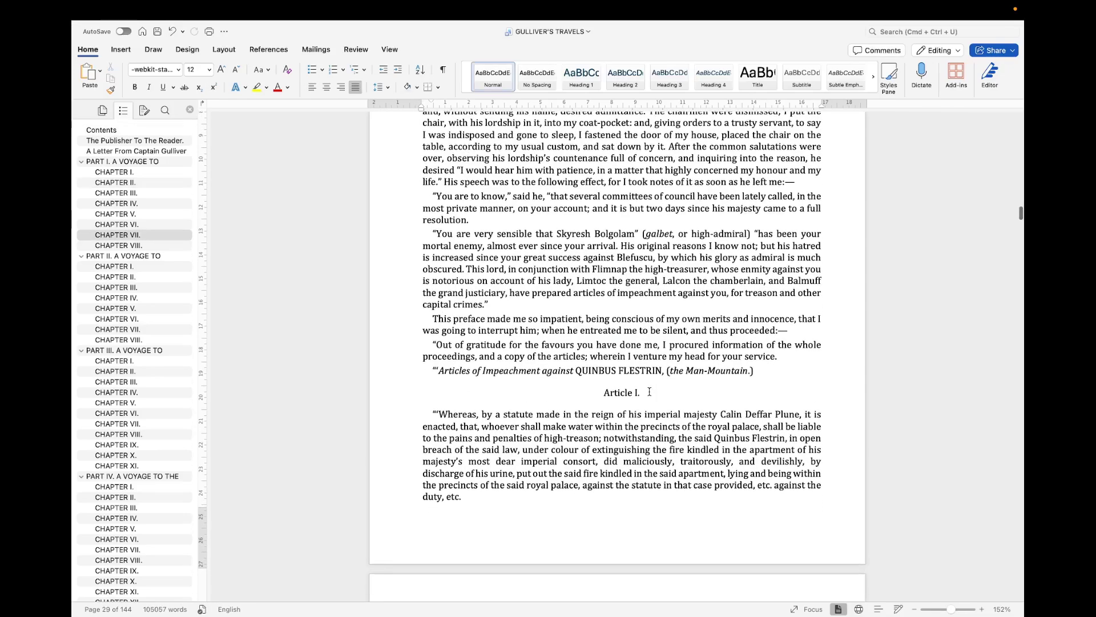
pyautogui.scroll(-1, 647, 393)
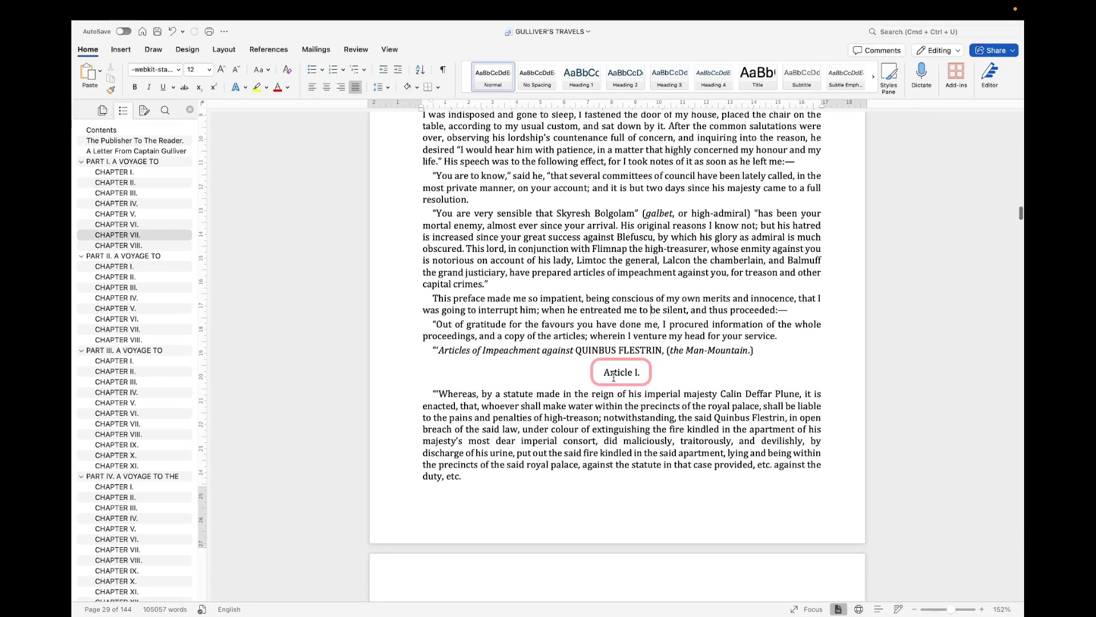
pyautogui.moveTo(603, 372); pyautogui.dragTo(648, 370)
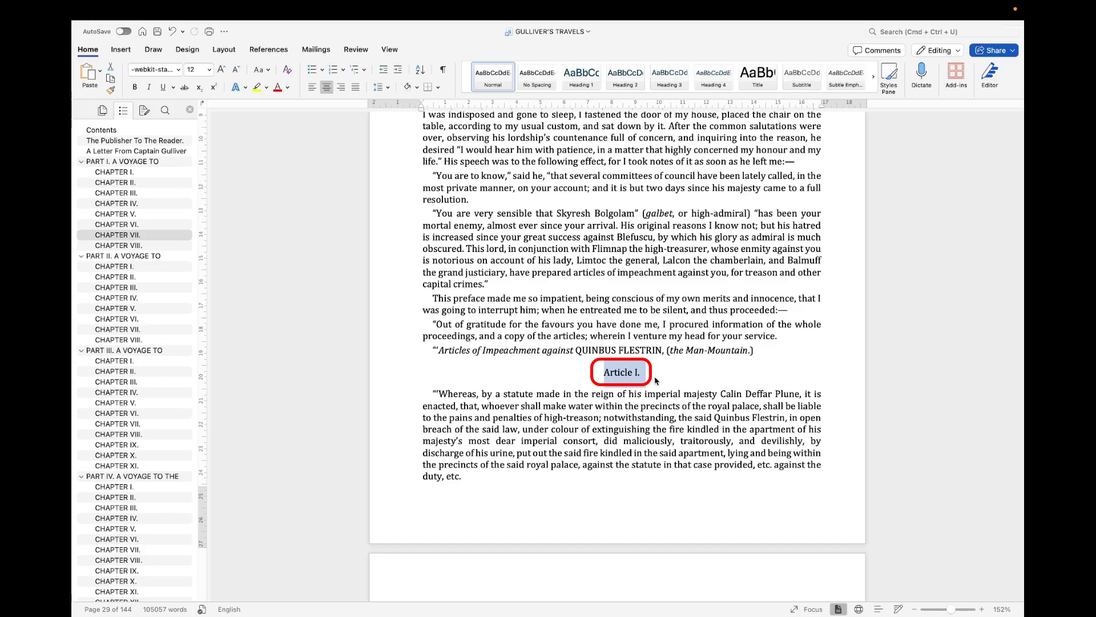
pyautogui.click(651, 375)
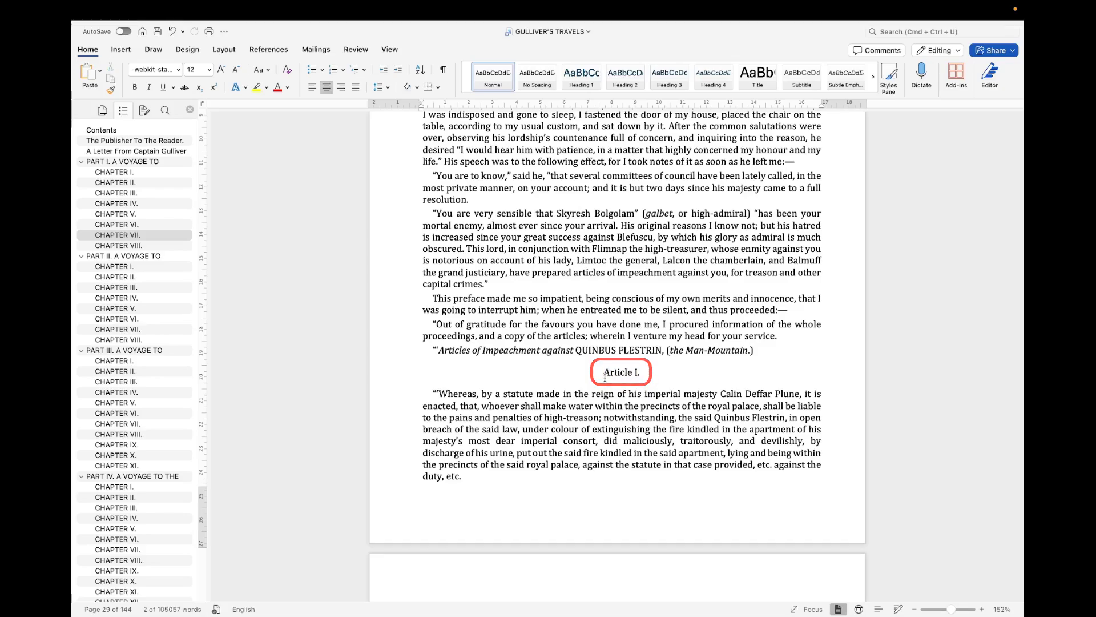
pyautogui.moveTo(599, 370); pyautogui.dragTo(645, 372)
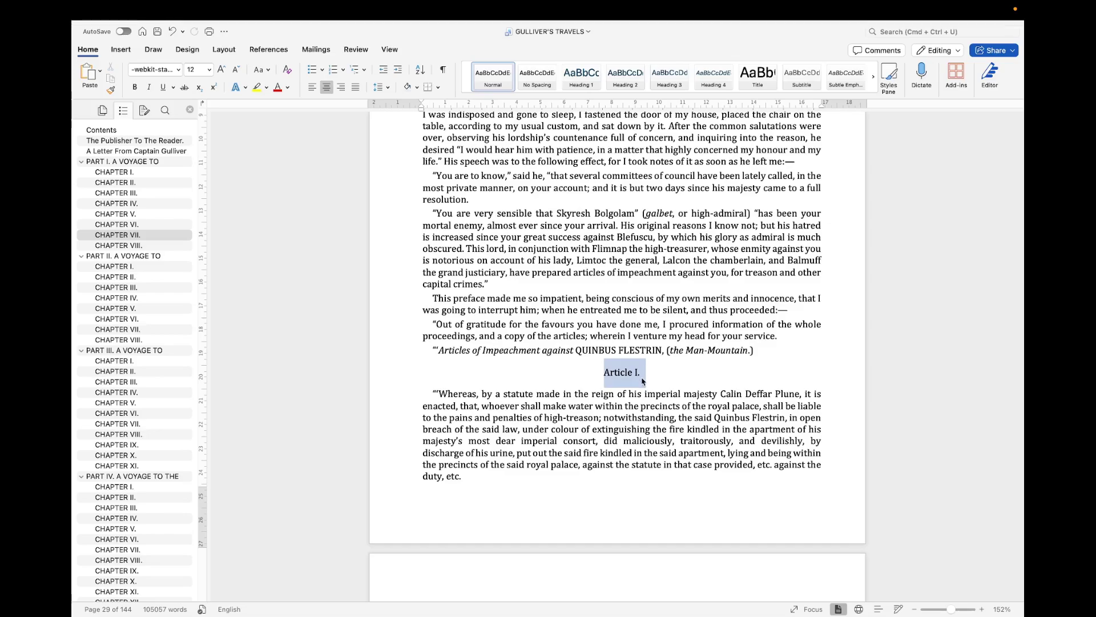
pyautogui.scroll(-3, 641, 389)
pyautogui.click(613, 305)
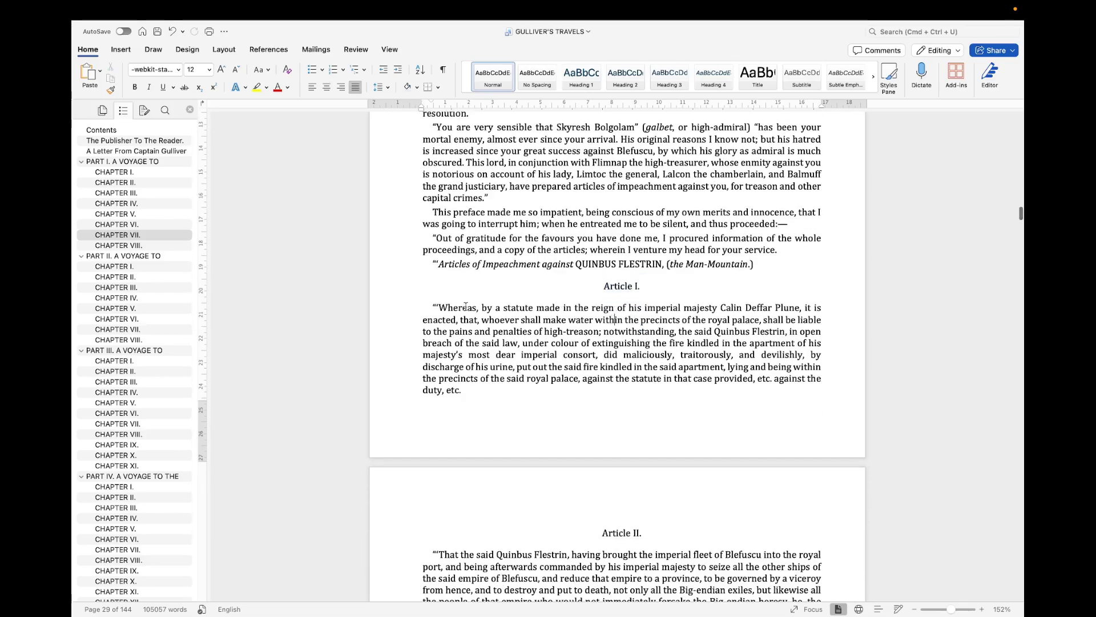
pyautogui.moveTo(433, 307); pyautogui.dragTo(495, 383)
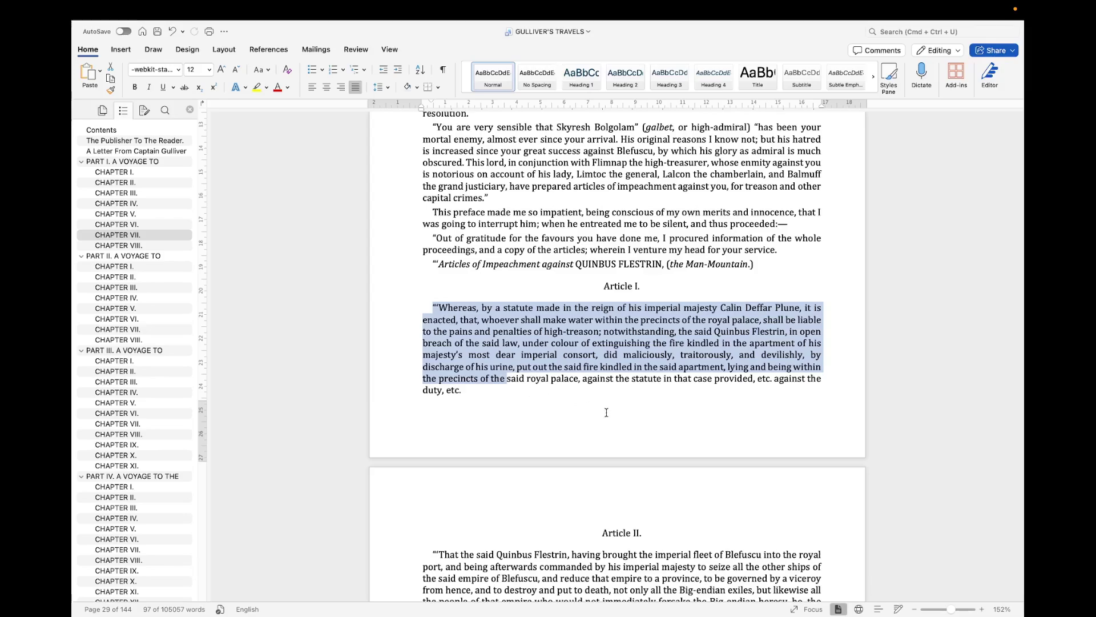
pyautogui.scroll(-3, 610, 468)
pyautogui.moveTo(535, 473); pyautogui.dragTo(629, 508)
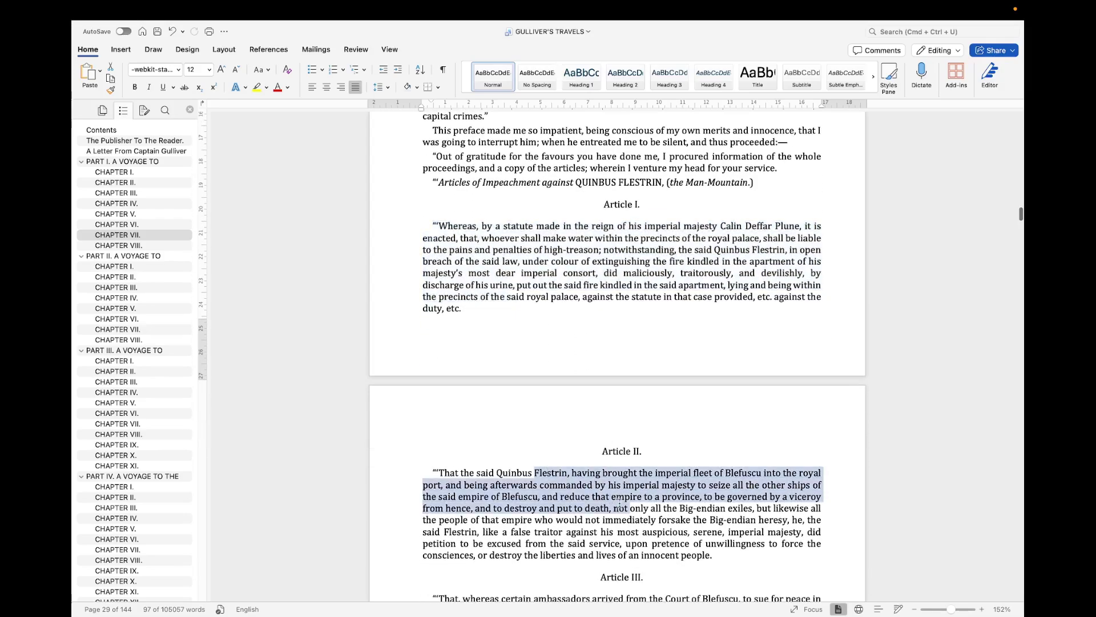
pyautogui.scroll(-5, 614, 473)
pyautogui.scroll(-1, 614, 473)
pyautogui.moveTo(600, 413); pyautogui.dragTo(650, 414)
pyautogui.moveTo(559, 447); pyautogui.dragTo(607, 457)
pyautogui.scroll(-3, 622, 400)
pyautogui.click(642, 344)
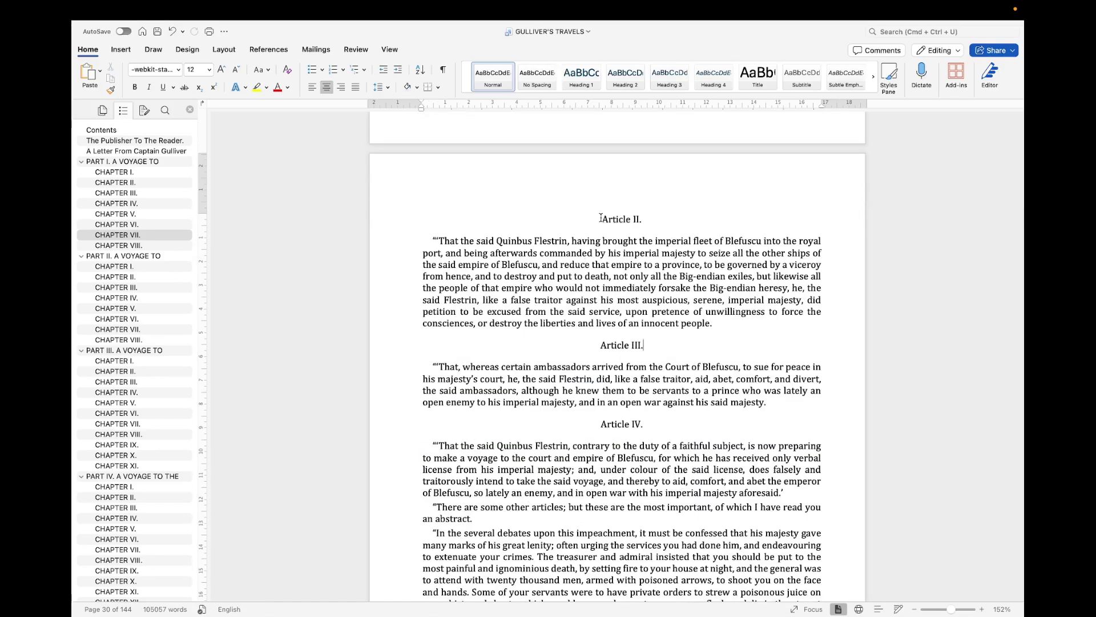
pyautogui.moveTo(601, 218); pyautogui.dragTo(643, 213)
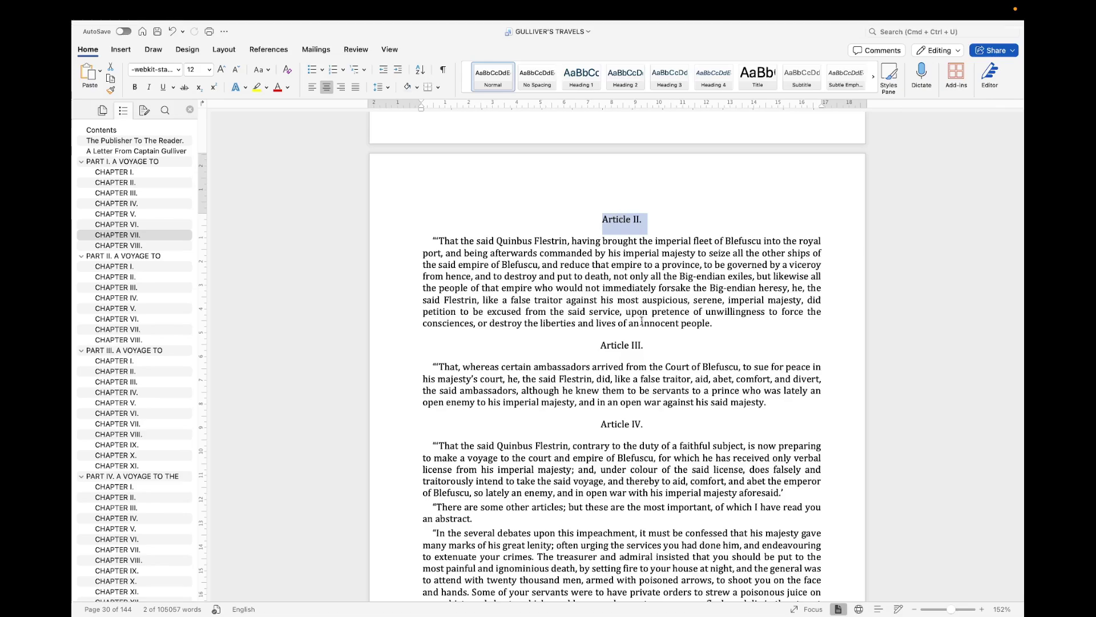
pyautogui.scroll(-20, 651, 320)
pyautogui.moveTo(467, 257); pyautogui.dragTo(648, 257)
pyautogui.moveTo(604, 299); pyautogui.dragTo(656, 299)
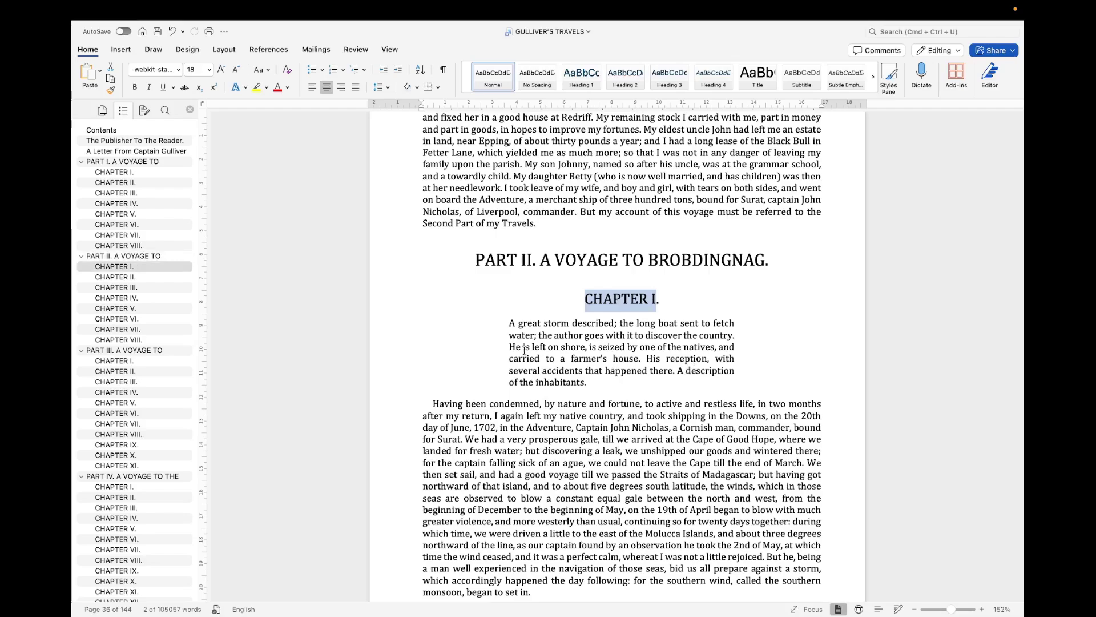
pyautogui.moveTo(505, 323); pyautogui.dragTo(584, 384)
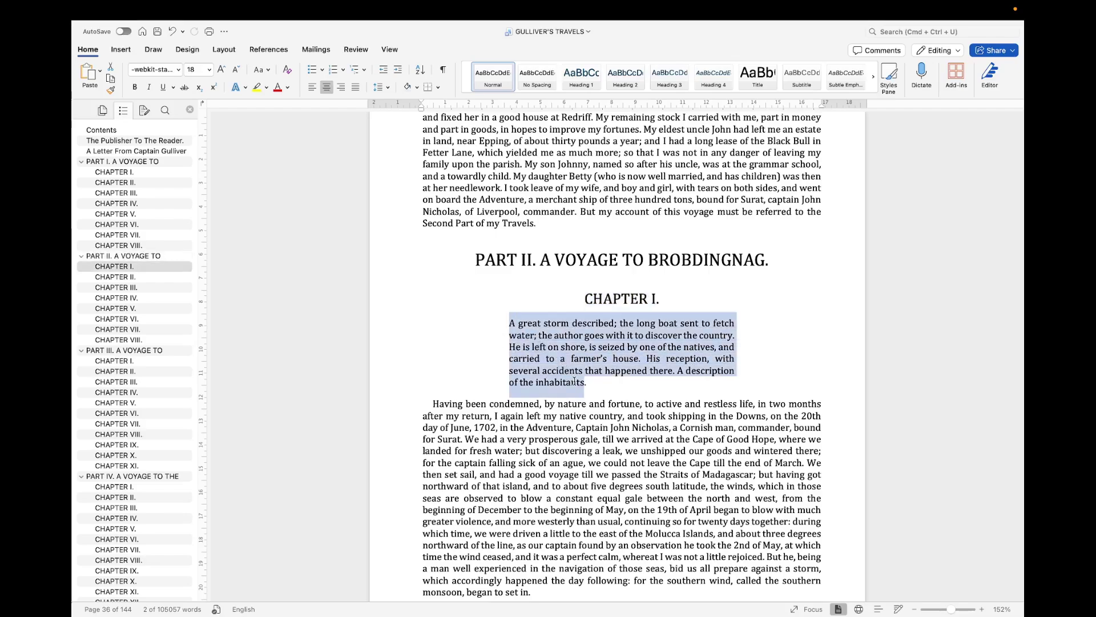
pyautogui.scroll(-20, 676, 467)
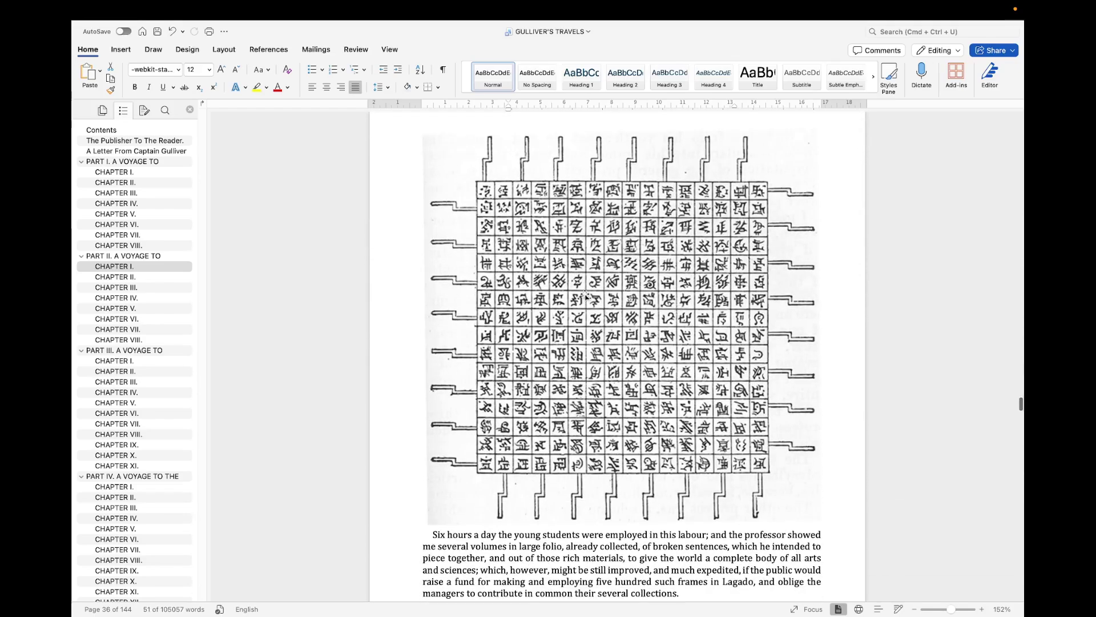
pyautogui.click(585, 295)
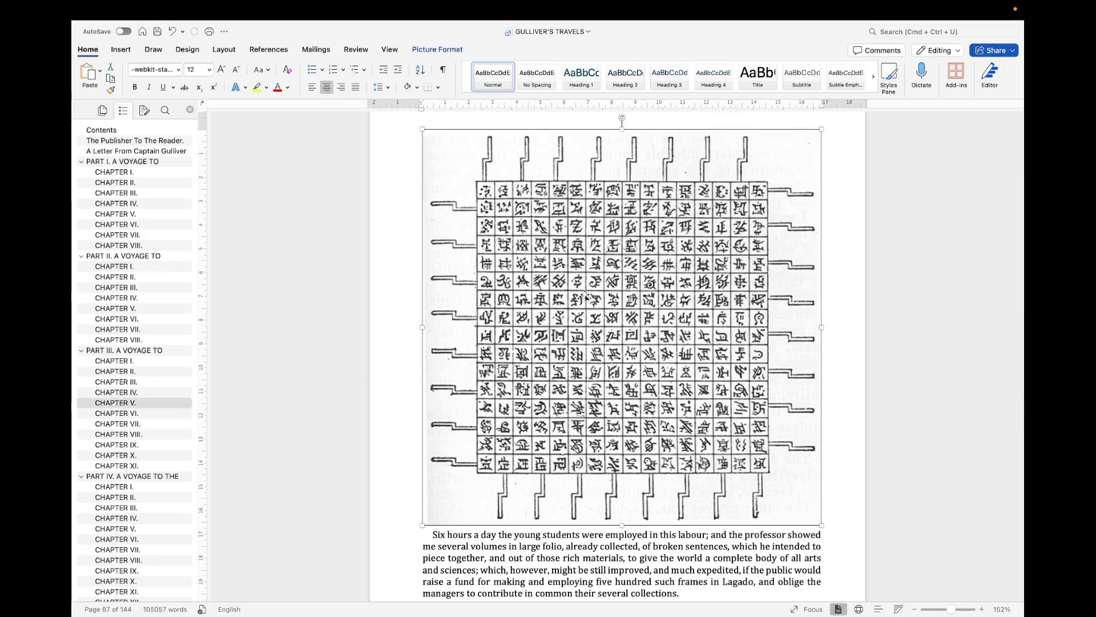
pyautogui.scroll(-3, 585, 296)
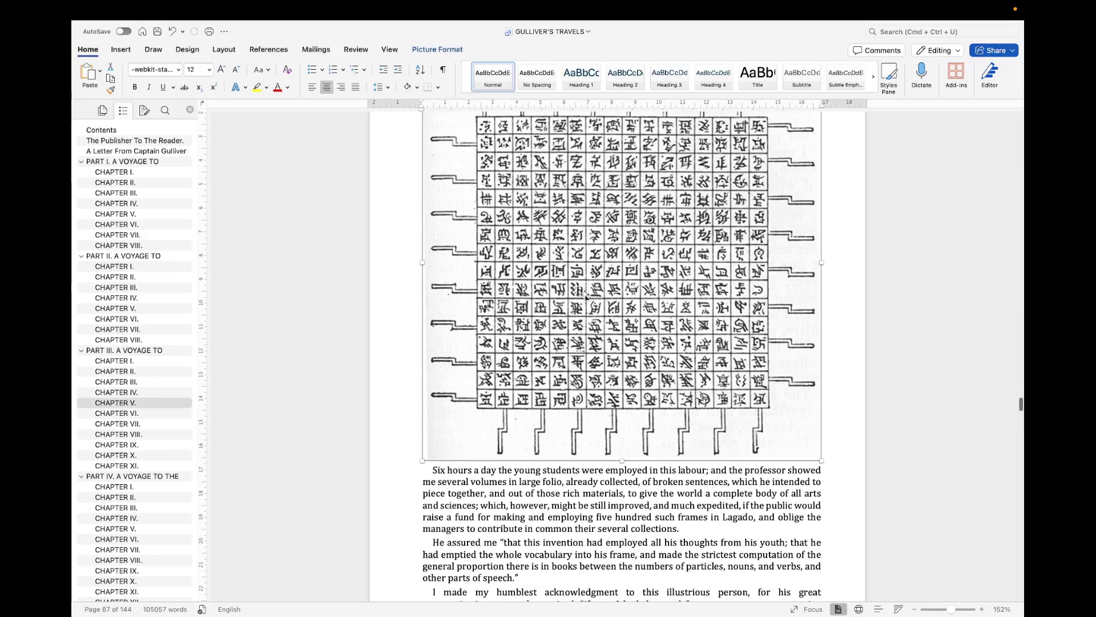
pyautogui.click(715, 488)
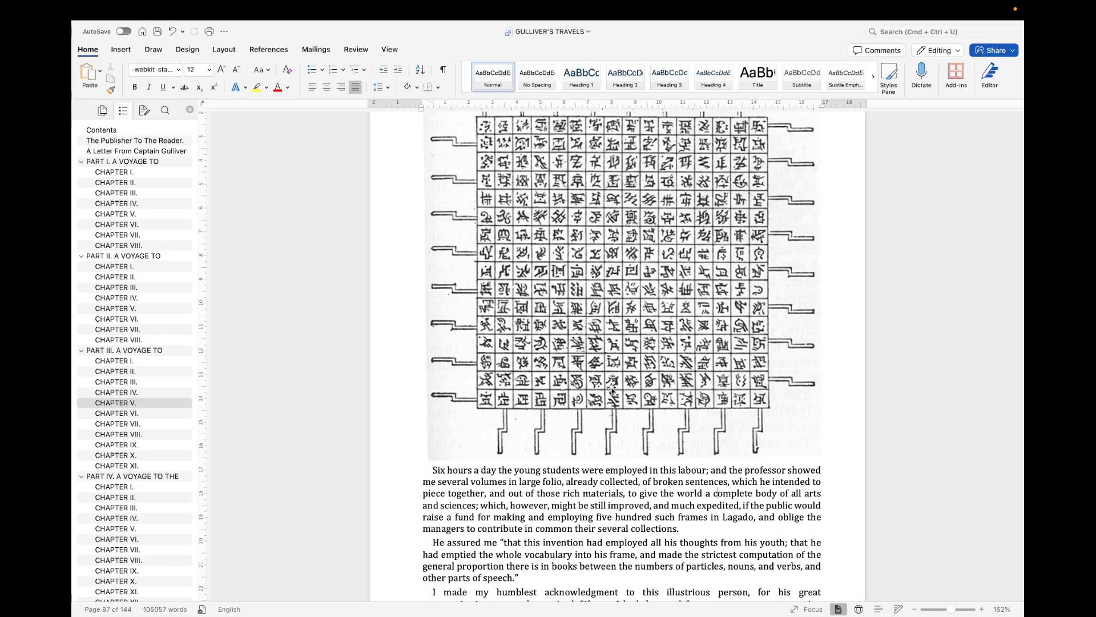
pyautogui.scroll(-15, 612, 390)
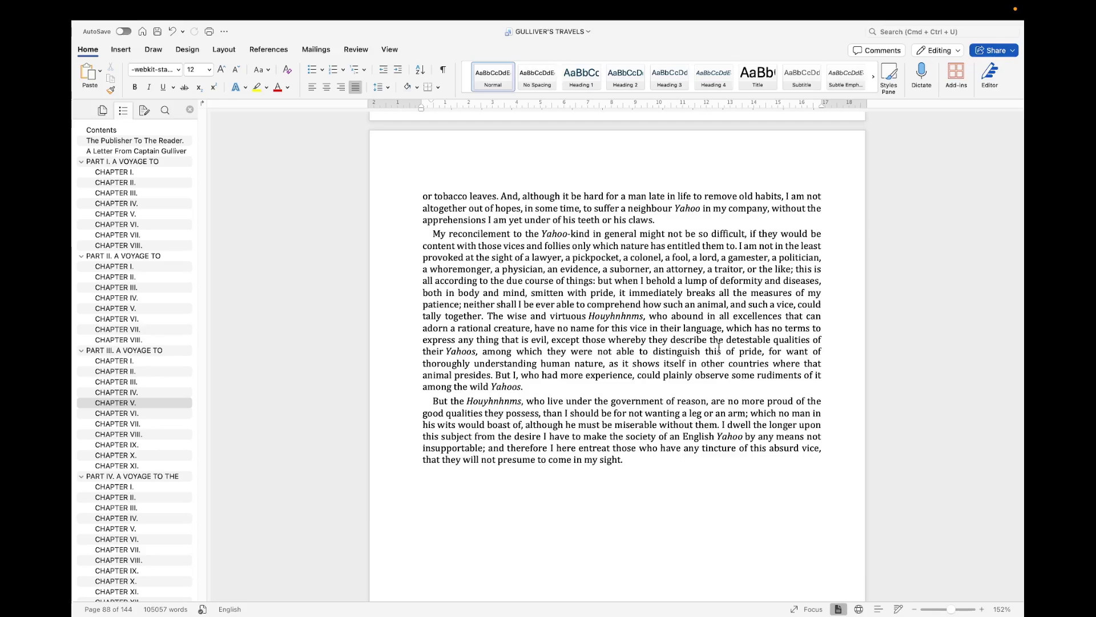
# Select and copy the entire Word manuscript, then switch to the Affinity layout.
pyautogui.scroll(20, 713, 316)
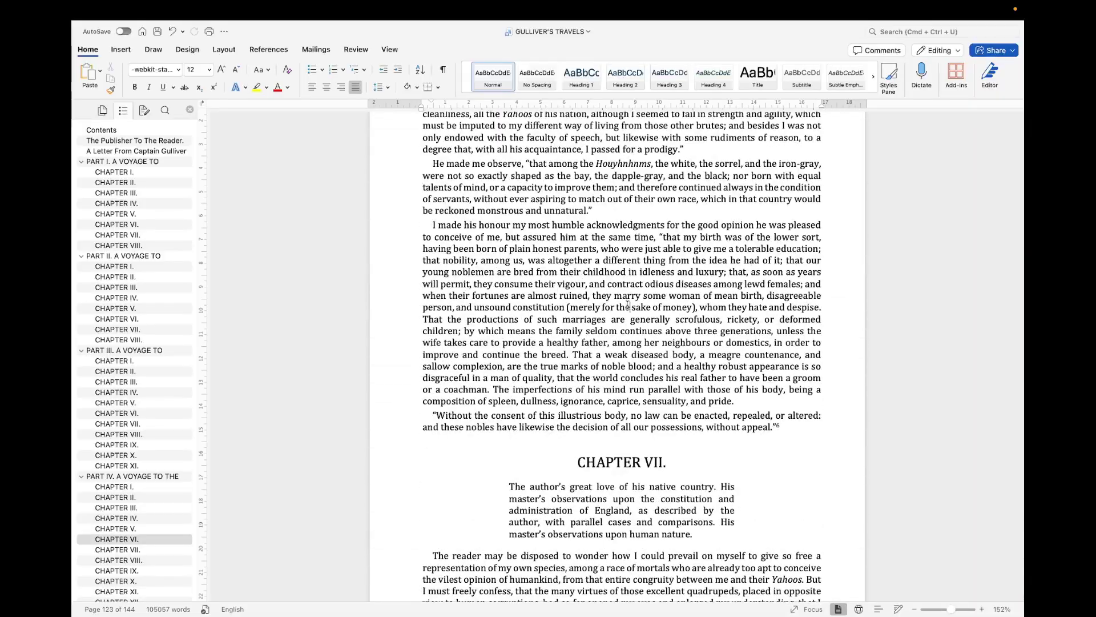
pyautogui.hotkey('ctrl', 'a')
pyautogui.scroll(20, 628, 308)
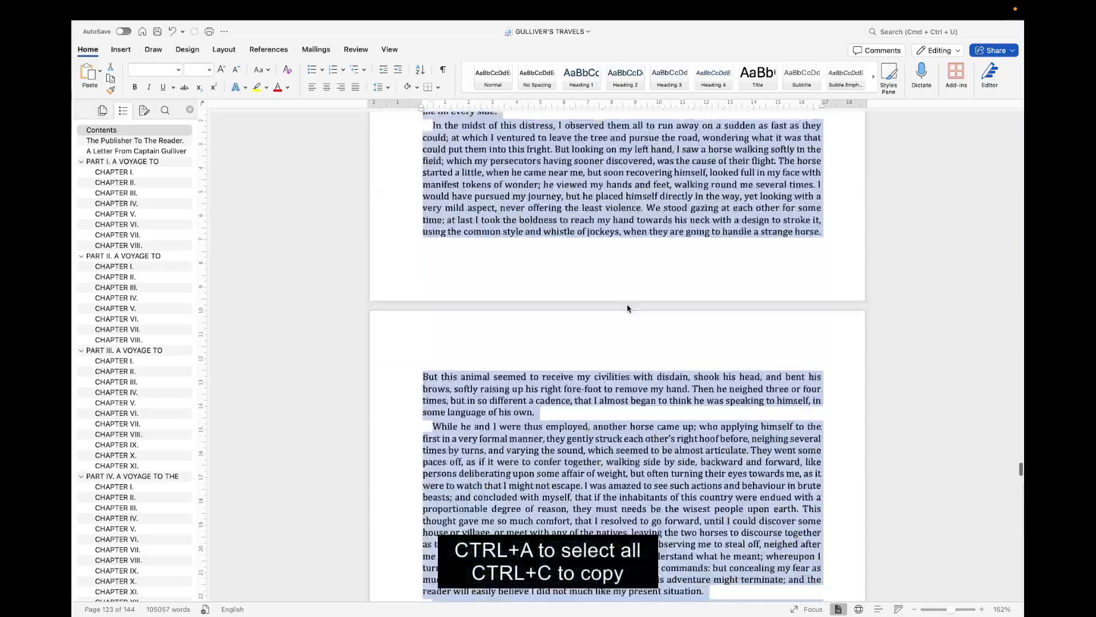
pyautogui.rightClick(627, 289)
pyautogui.hotkey('ctrl', 'c')
pyautogui.scroll(-3, 601, 346)
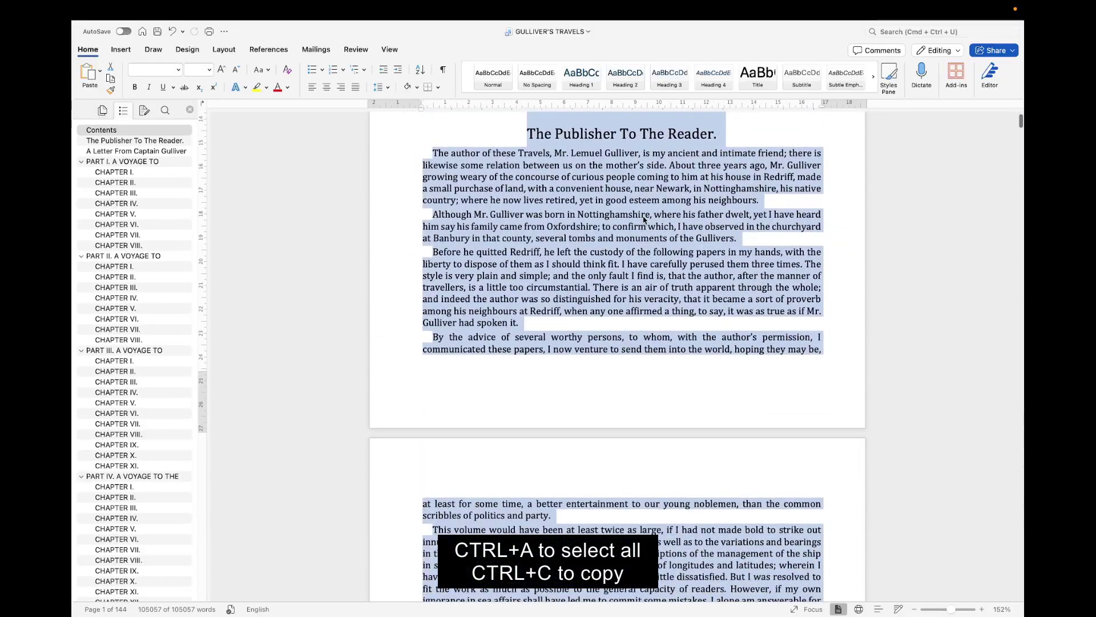
pyautogui.rightClick(643, 218)
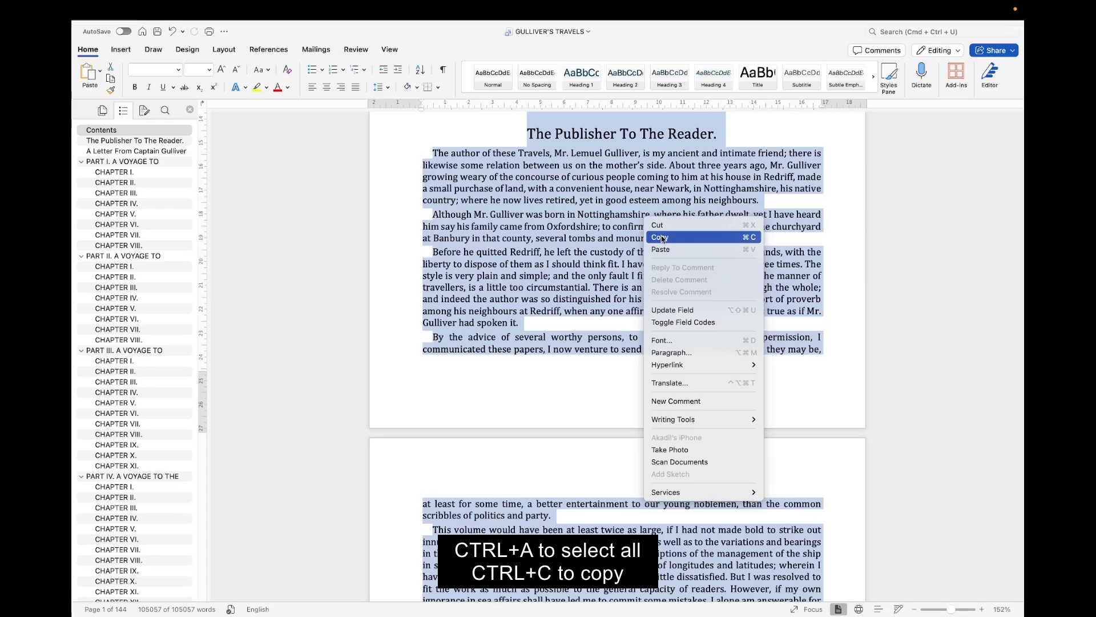
pyautogui.click(663, 240)
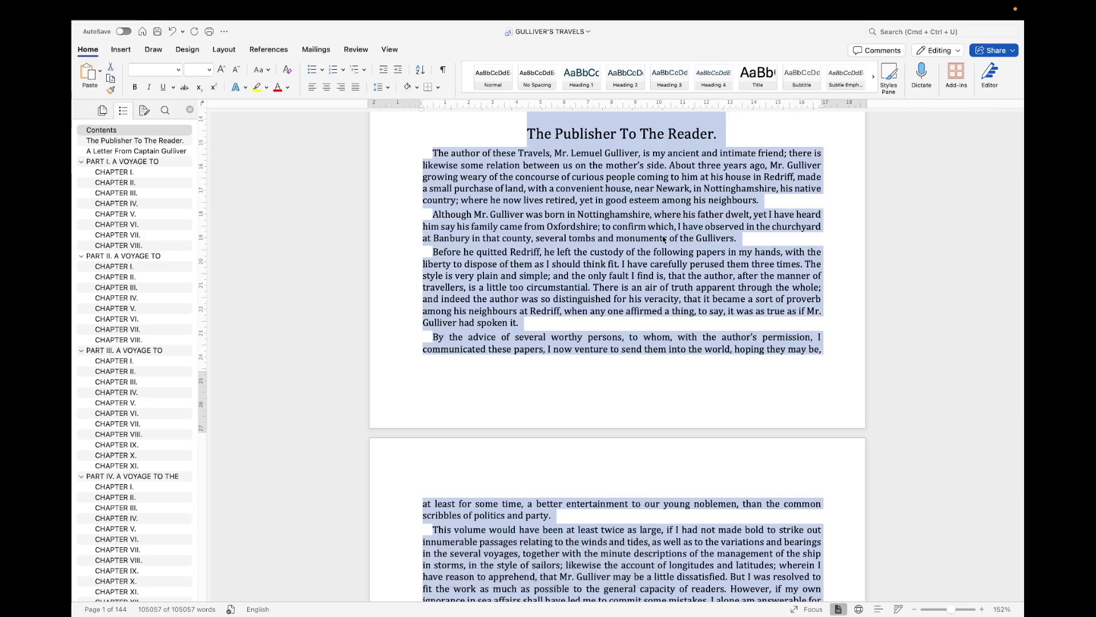
pyautogui.press('super+Tab')
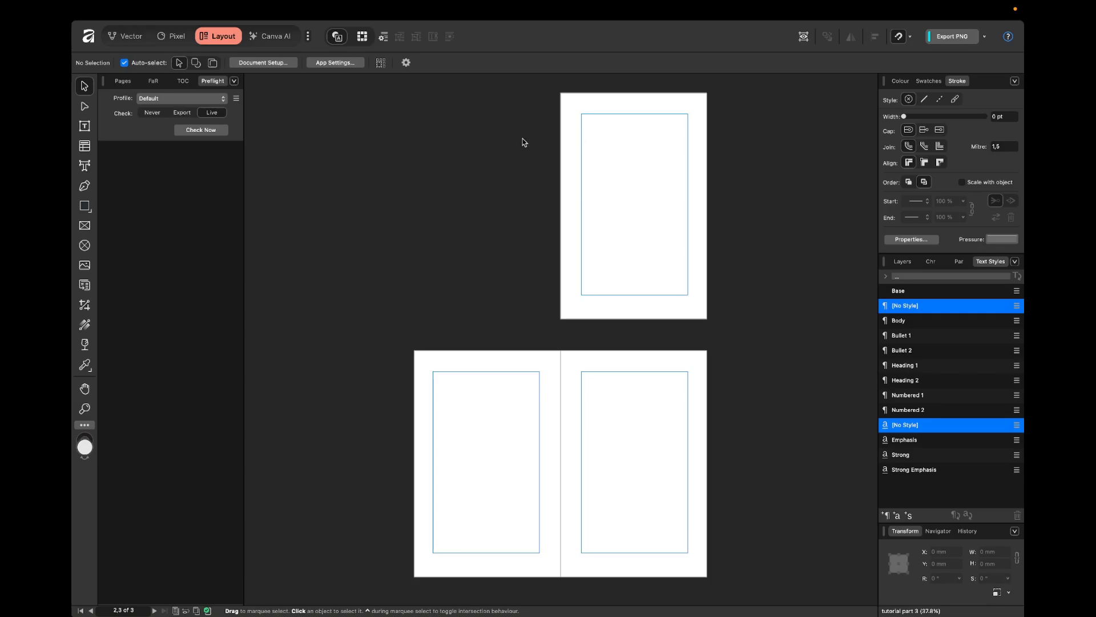
# On Master A, draw text frames filling the right and left page margins.
pyautogui.click(122, 80)
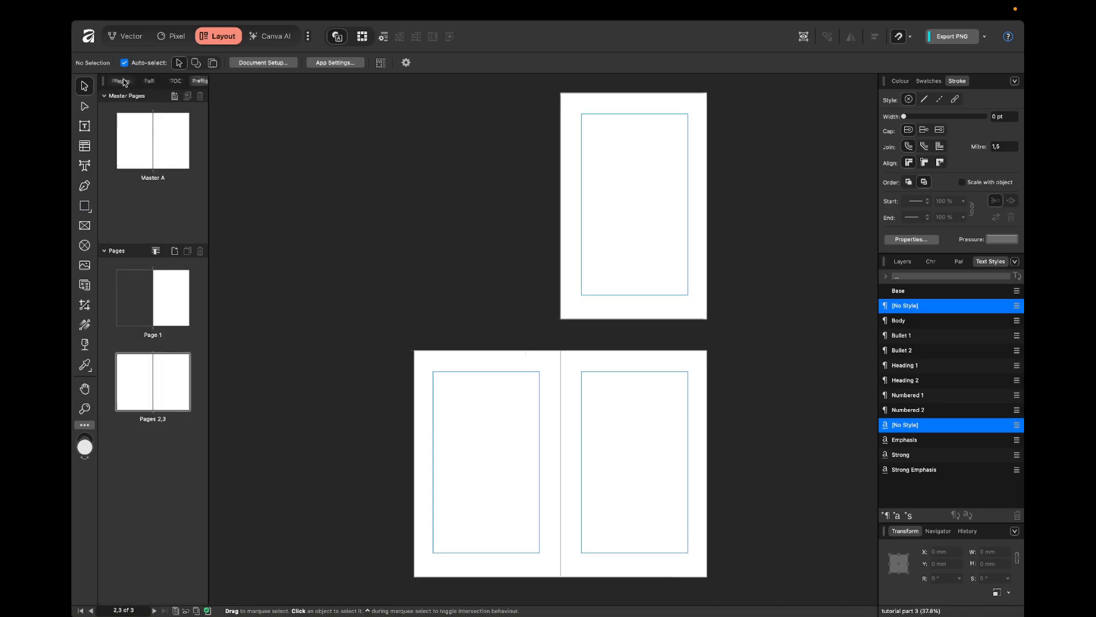
pyautogui.doubleClick(140, 138)
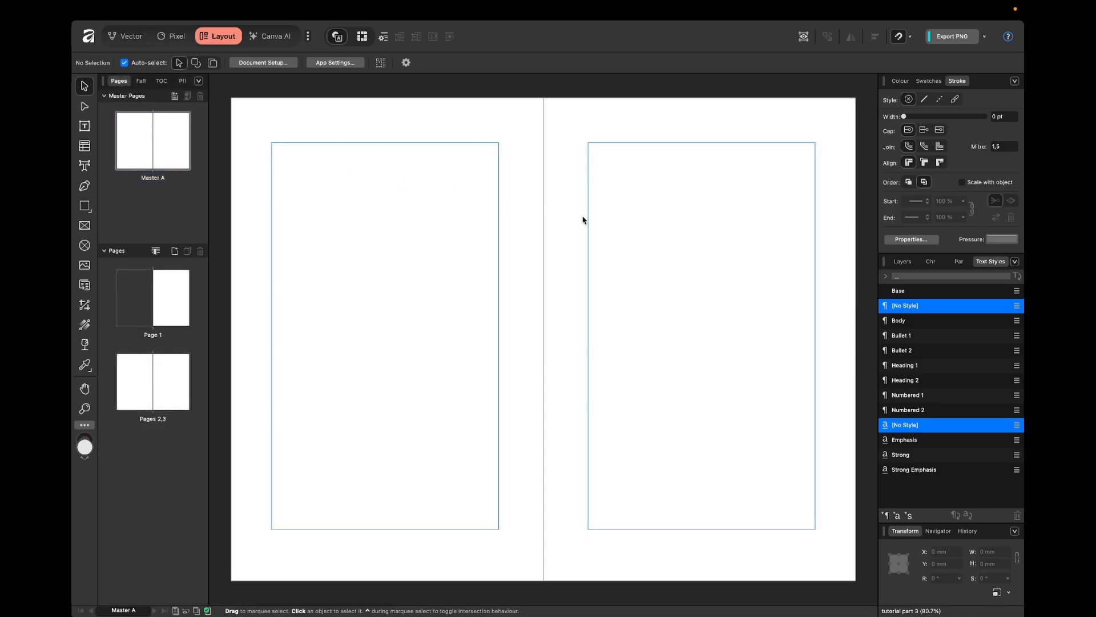
pyautogui.press('t')
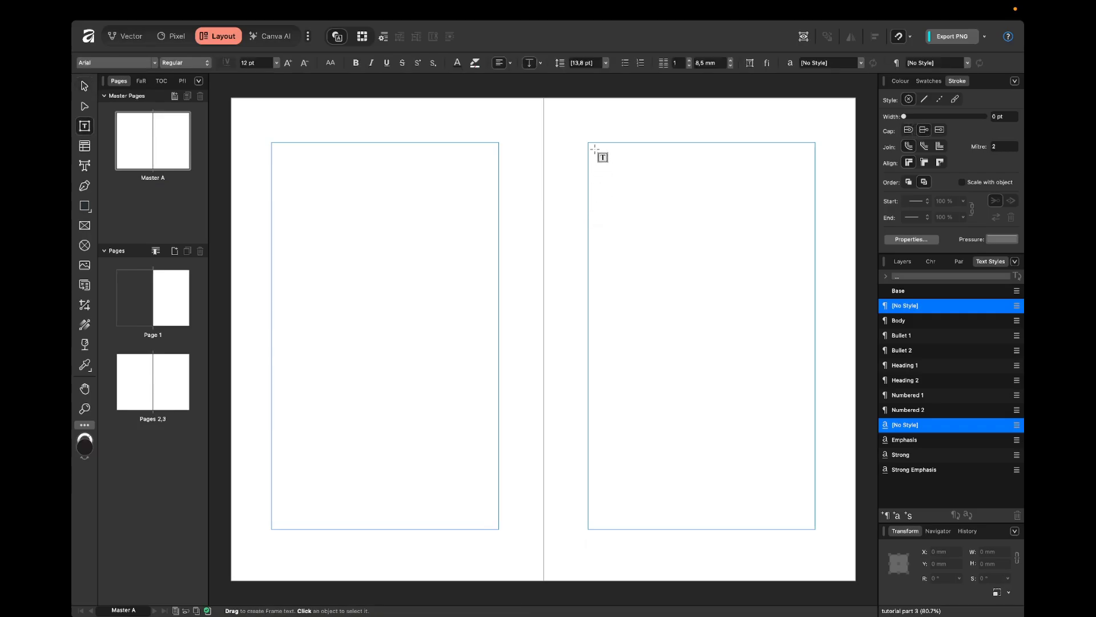
pyautogui.moveTo(589, 142); pyautogui.dragTo(816, 529)
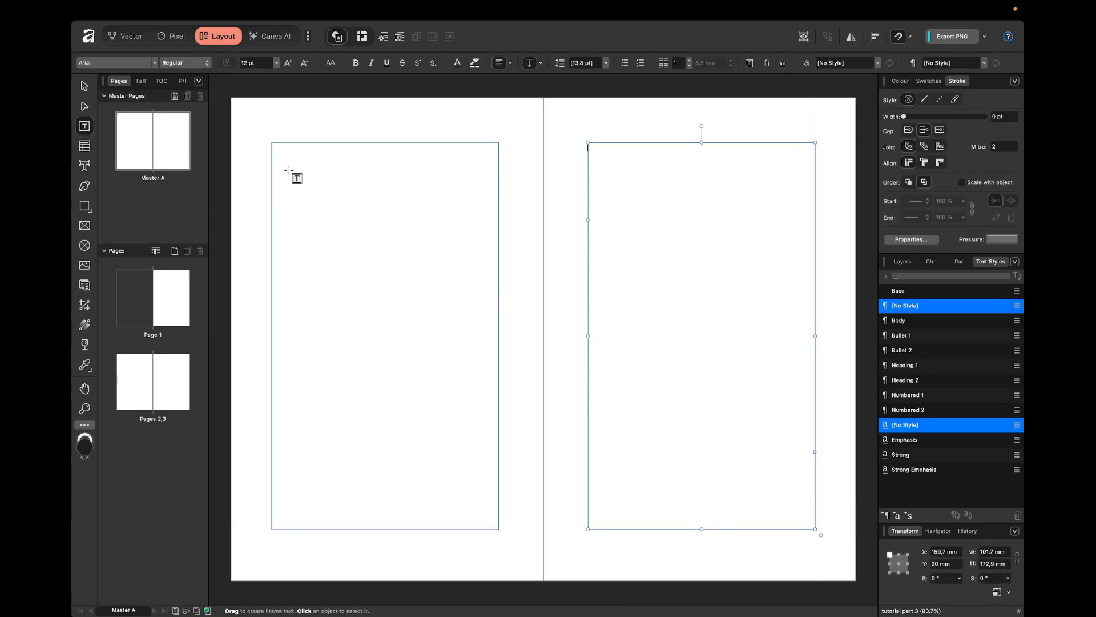
pyautogui.moveTo(272, 144); pyautogui.dragTo(499, 528)
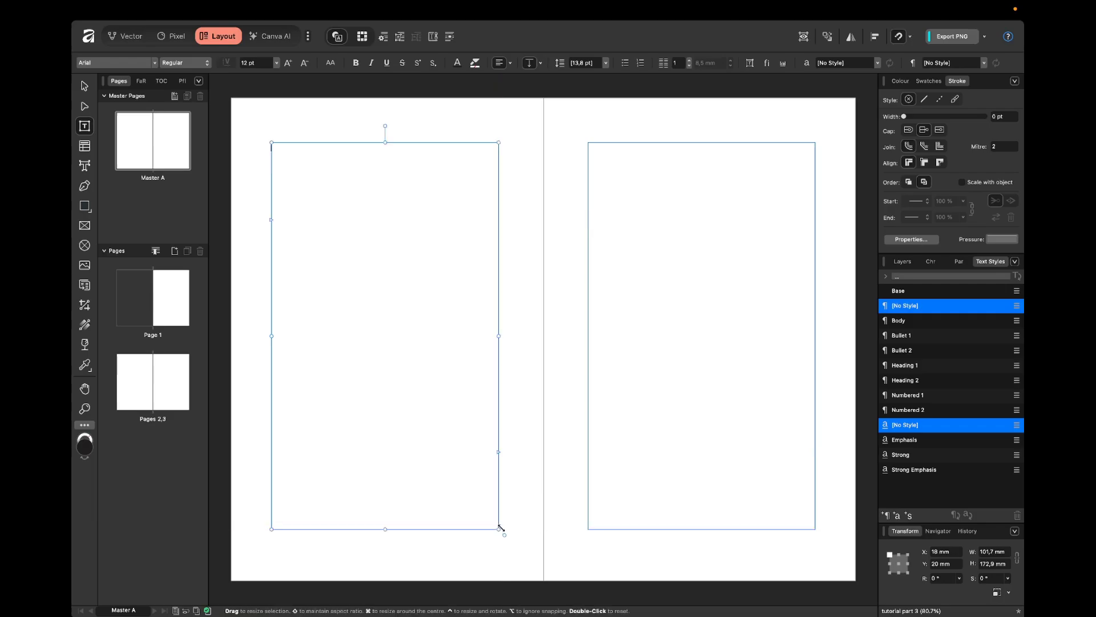
pyautogui.doubleClick(164, 291)
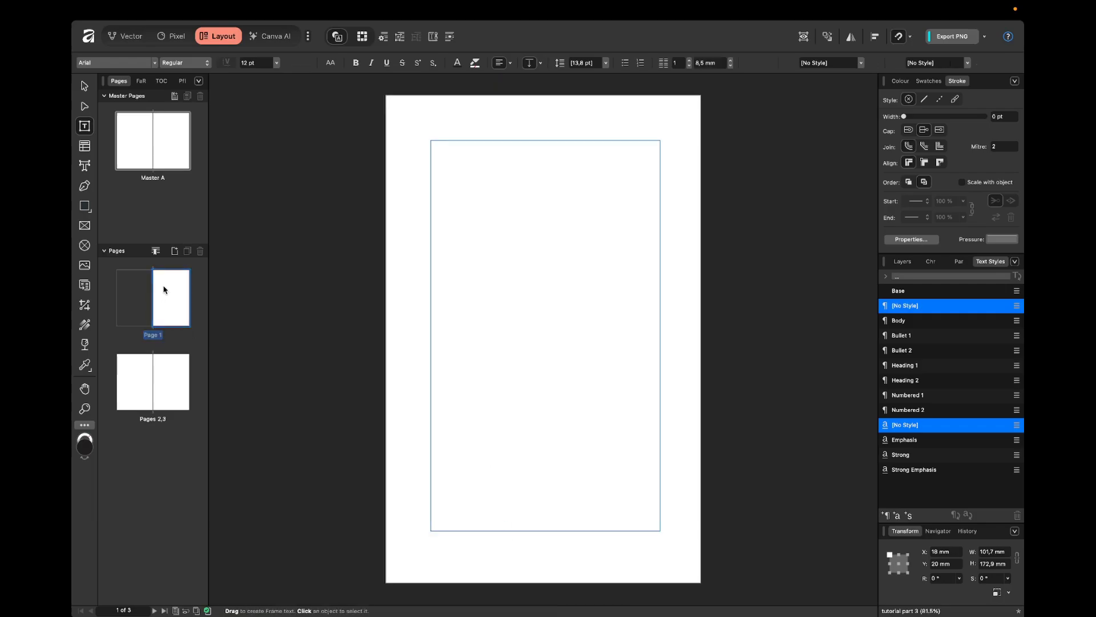
# Paste the copied Gulliver's Travels text into Page 1's text frame.
pyautogui.click(512, 204)
pyautogui.scroll(-3, 470, 161)
pyautogui.scroll(2, 489, 178)
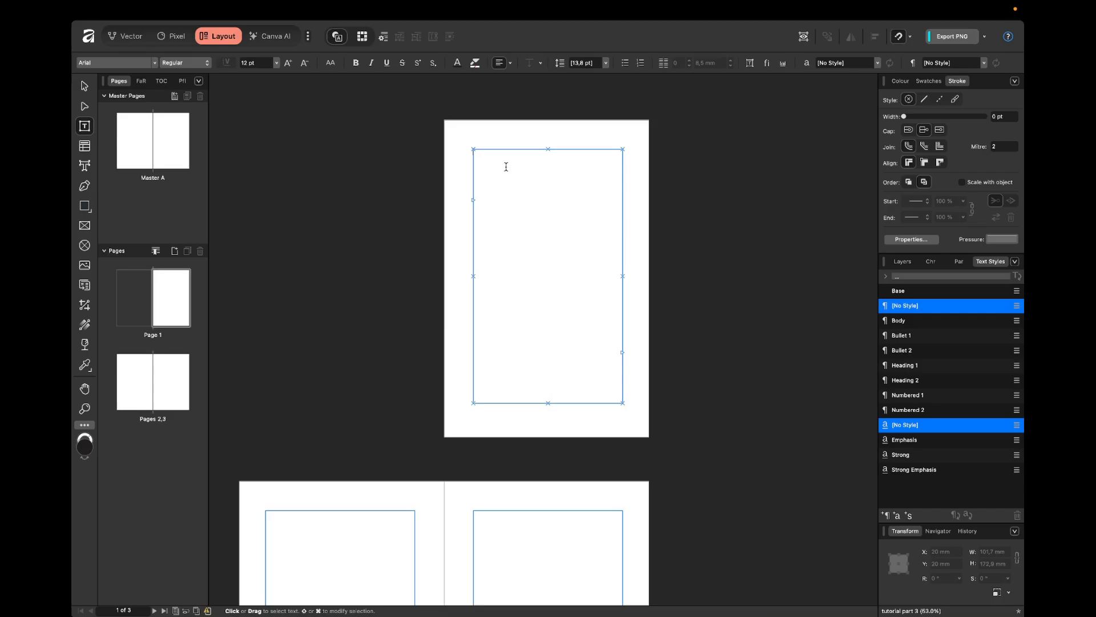
pyautogui.rightClick(506, 166)
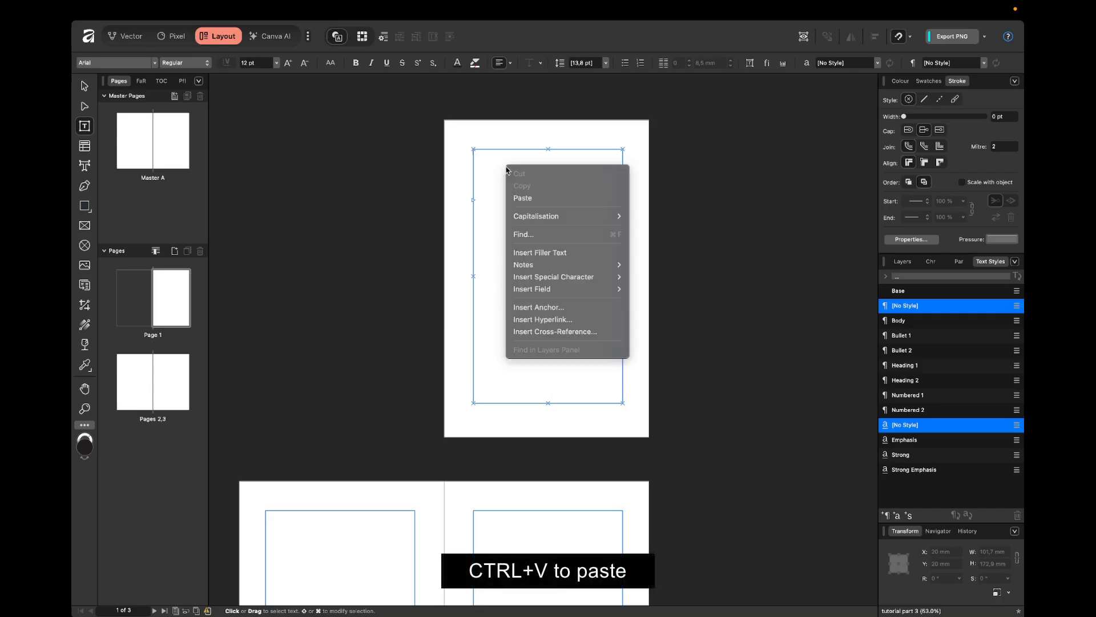
pyautogui.click(539, 199)
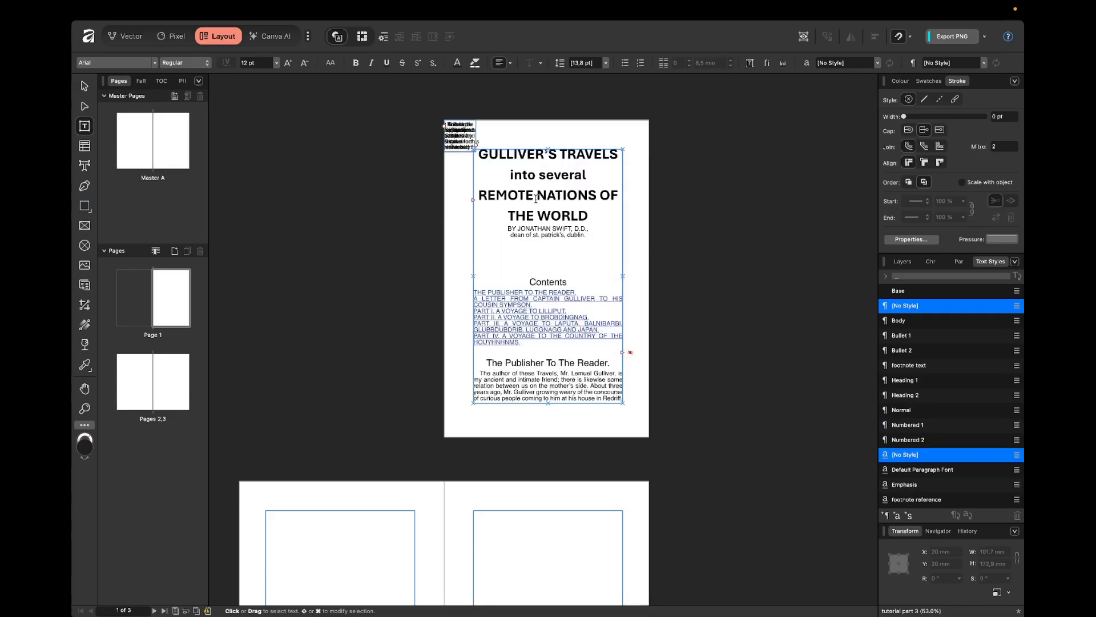
pyautogui.scroll(-5, 657, 251)
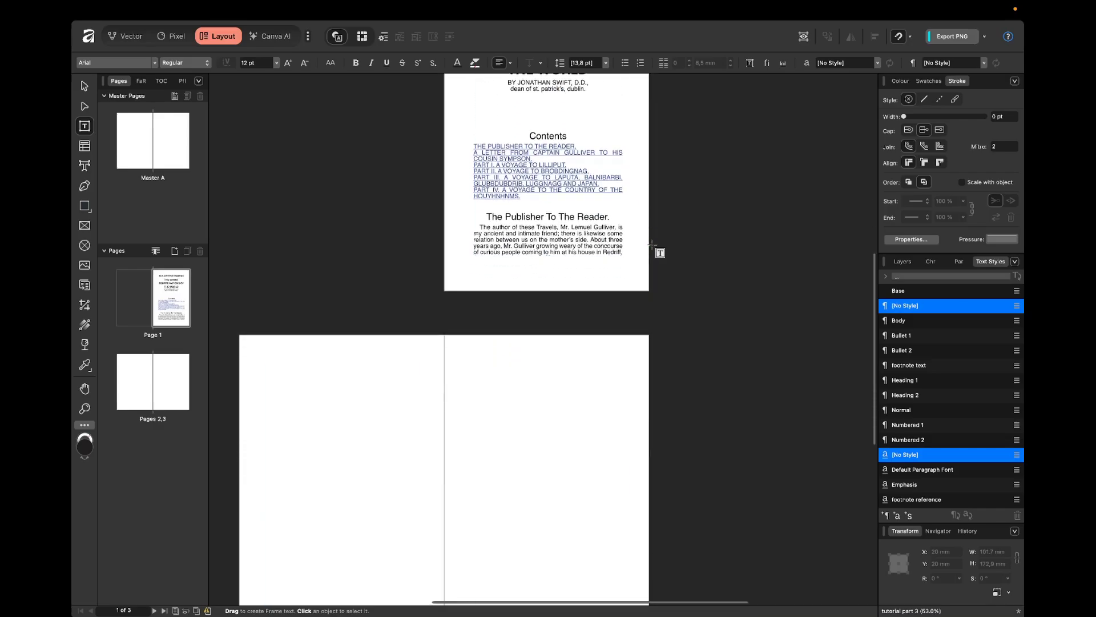
pyautogui.scroll(-4, 587, 217)
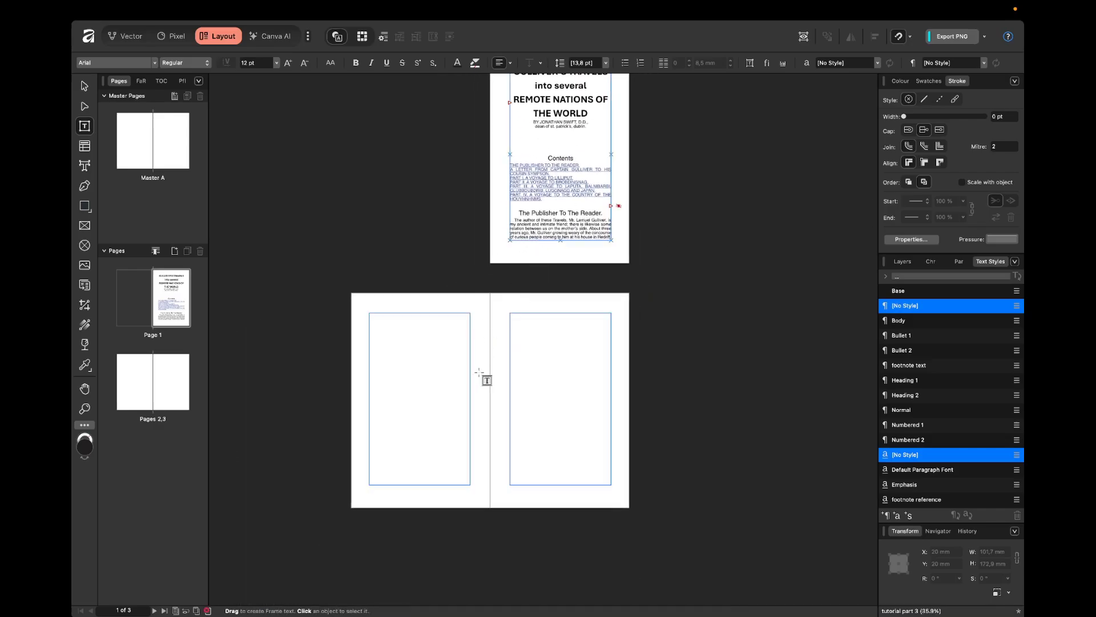
# Select the Page 1 frame and pick up its overflowing text.
pyautogui.press('Escape')
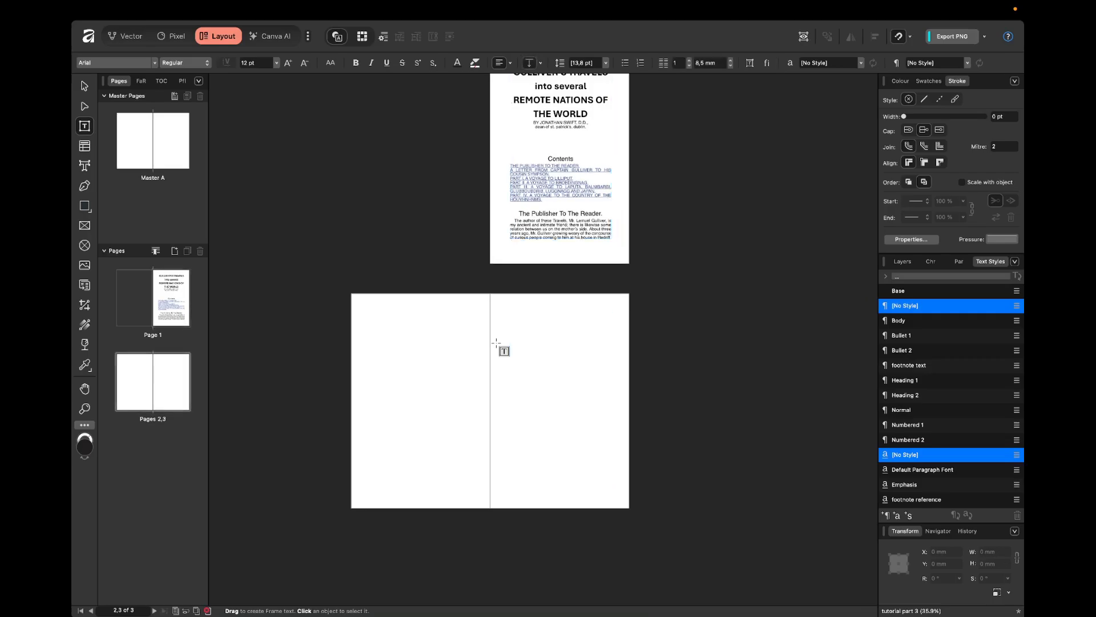
pyautogui.scroll(3, 513, 342)
pyautogui.press('v')
pyautogui.click(530, 257)
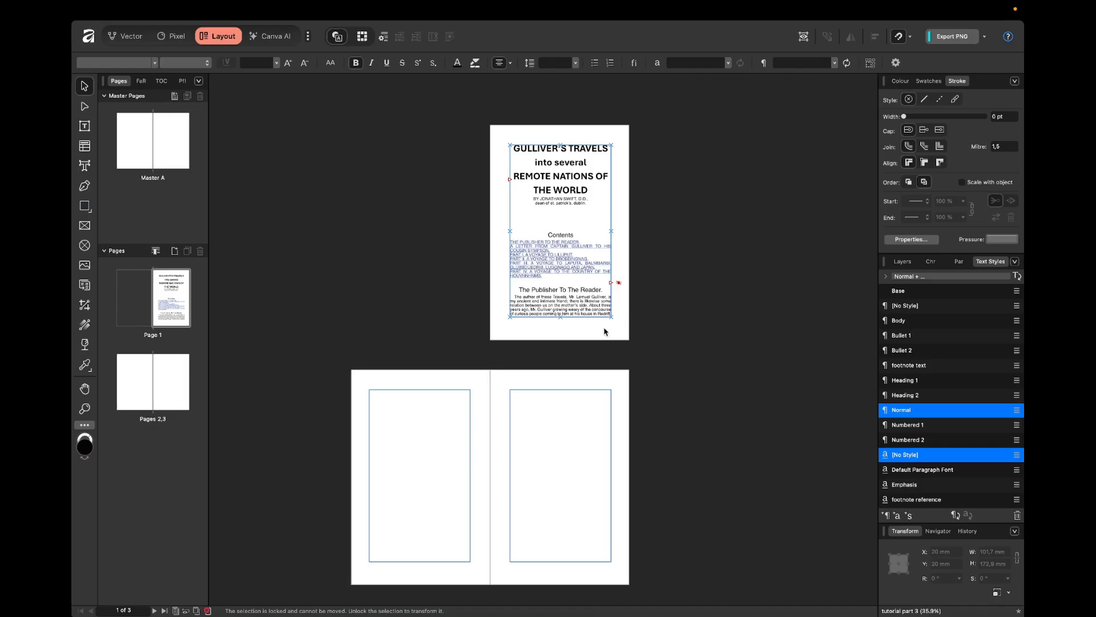
pyautogui.scroll(5, 613, 284)
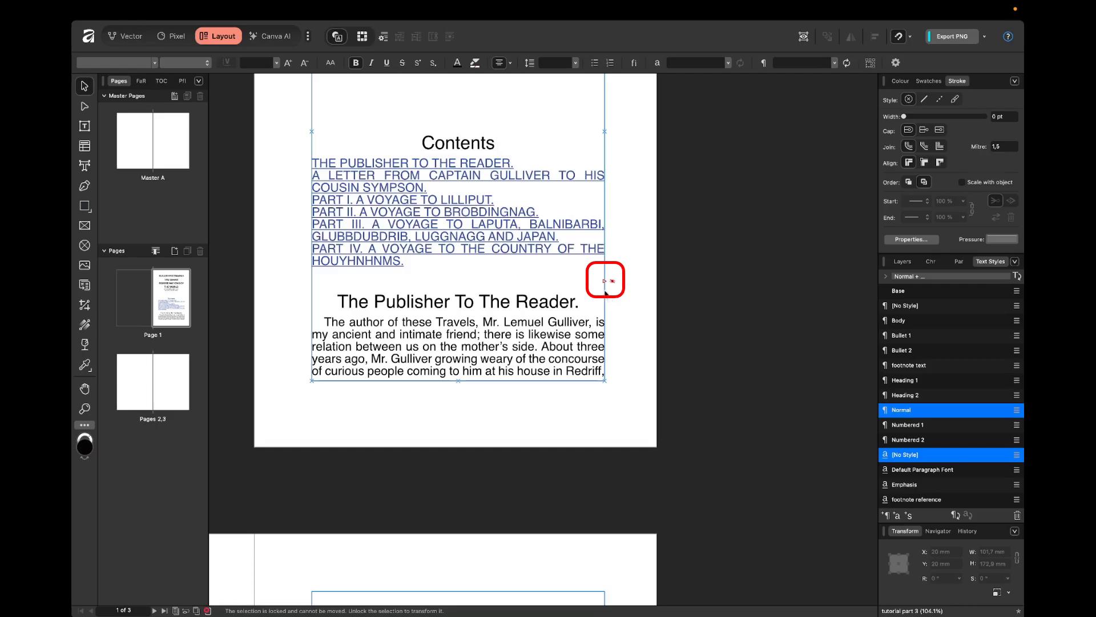
pyautogui.click(605, 281)
pyautogui.scroll(-2, 603, 284)
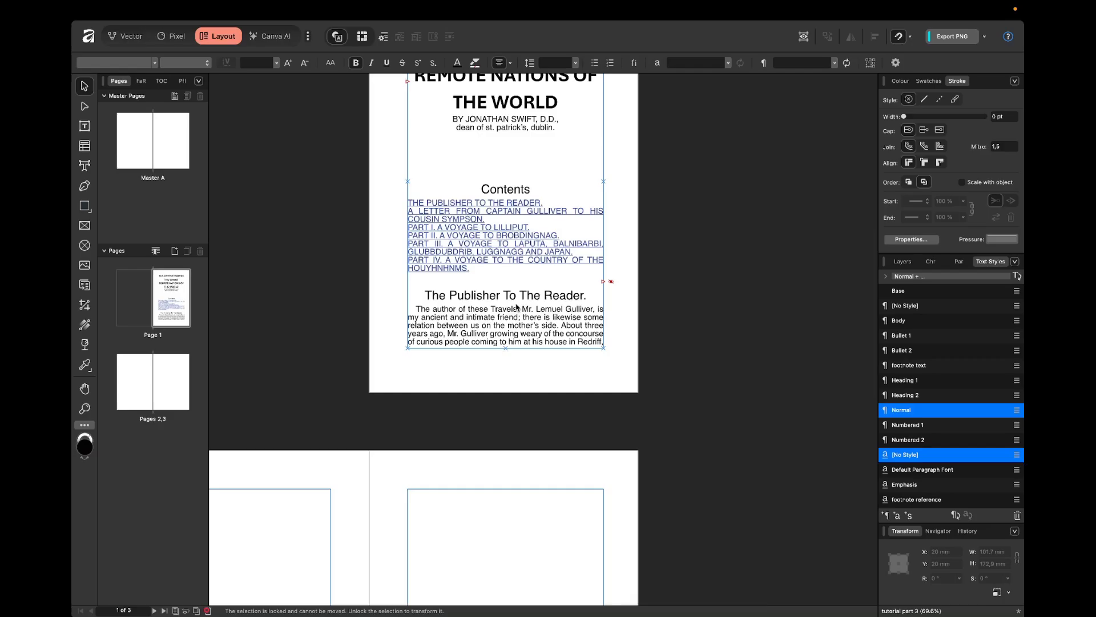
pyautogui.scroll(2, 517, 307)
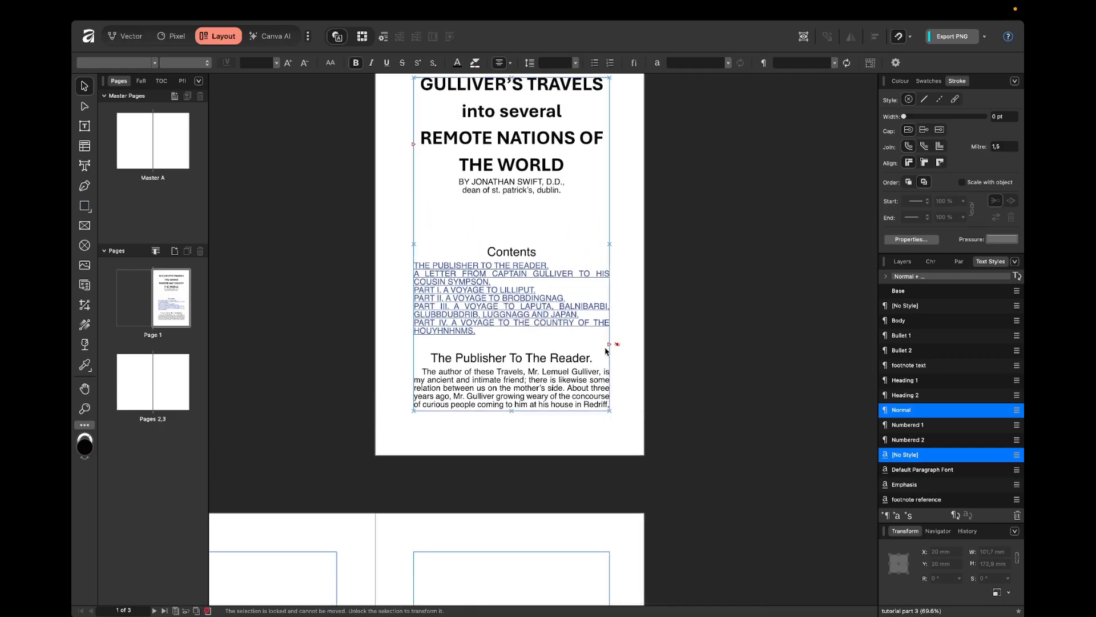
pyautogui.scroll(-1, 584, 388)
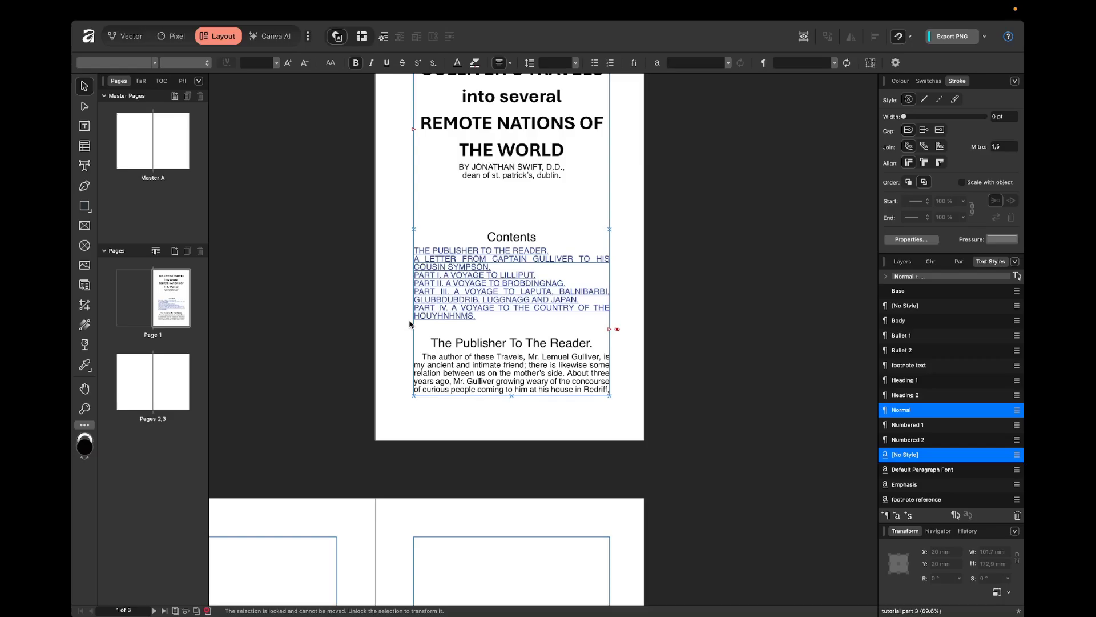
pyautogui.scroll(-10, 409, 323)
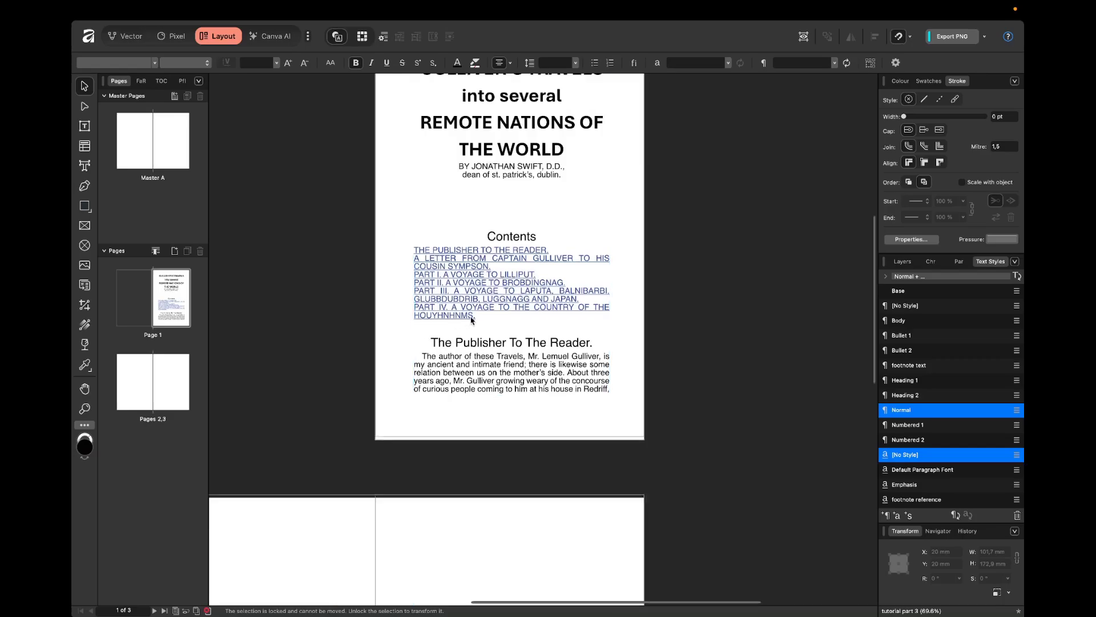
pyautogui.hscroll(-6, 470, 316)
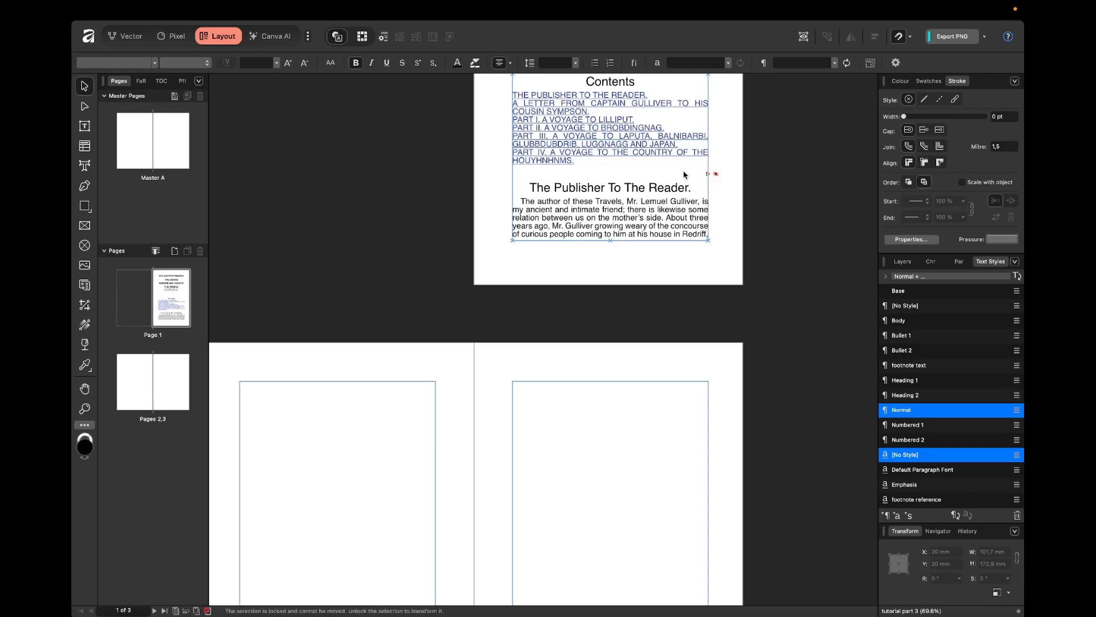
# Flow page 1's overflow text into the left frame on page 2.
pyautogui.scroll(-4, 662, 209)
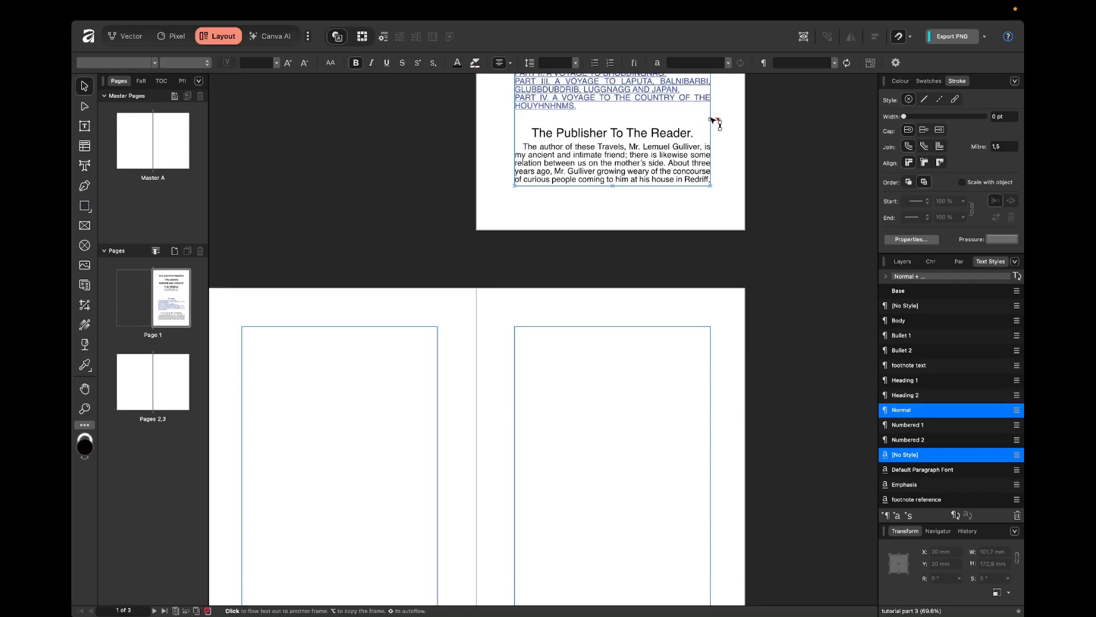
pyautogui.click(712, 120)
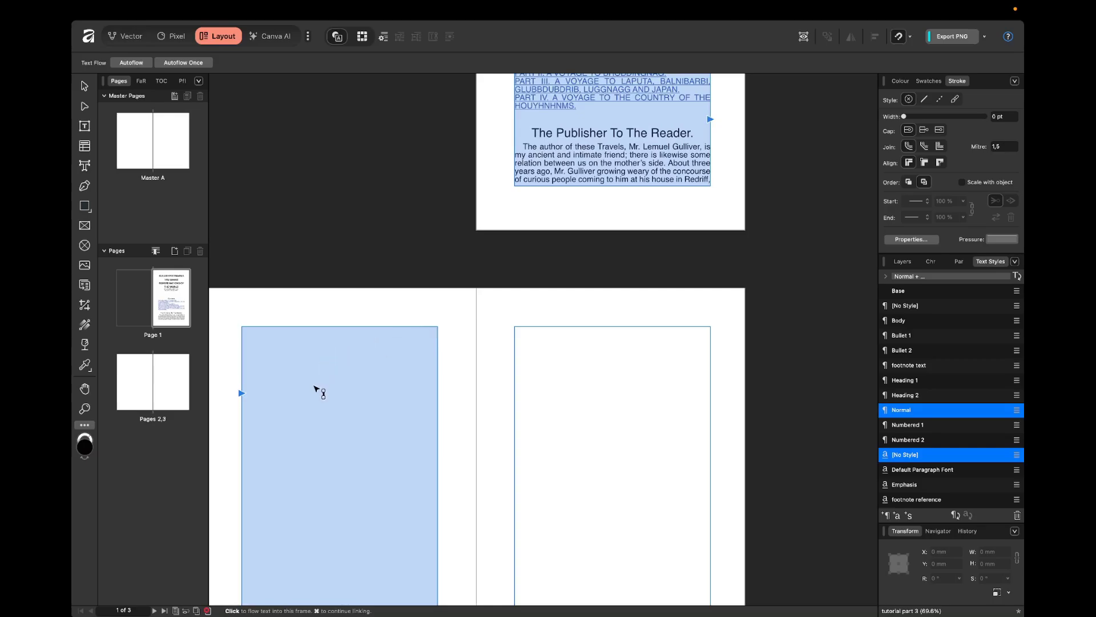
pyautogui.click(317, 389)
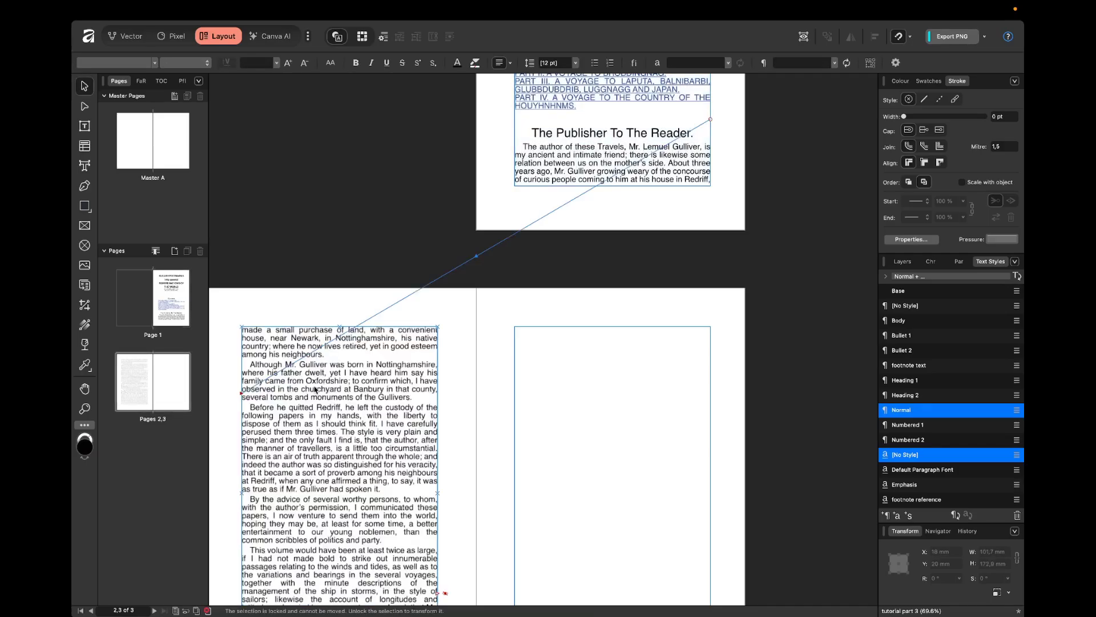
pyautogui.scroll(2, 314, 390)
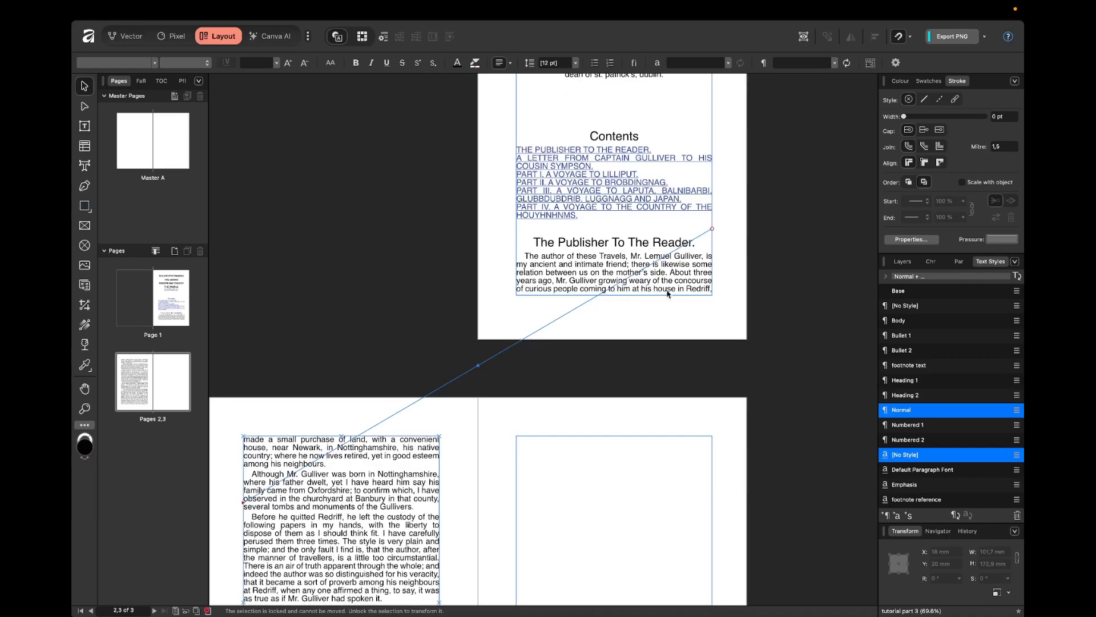
pyautogui.scroll(-3, 600, 288)
pyautogui.scroll(-2, 601, 288)
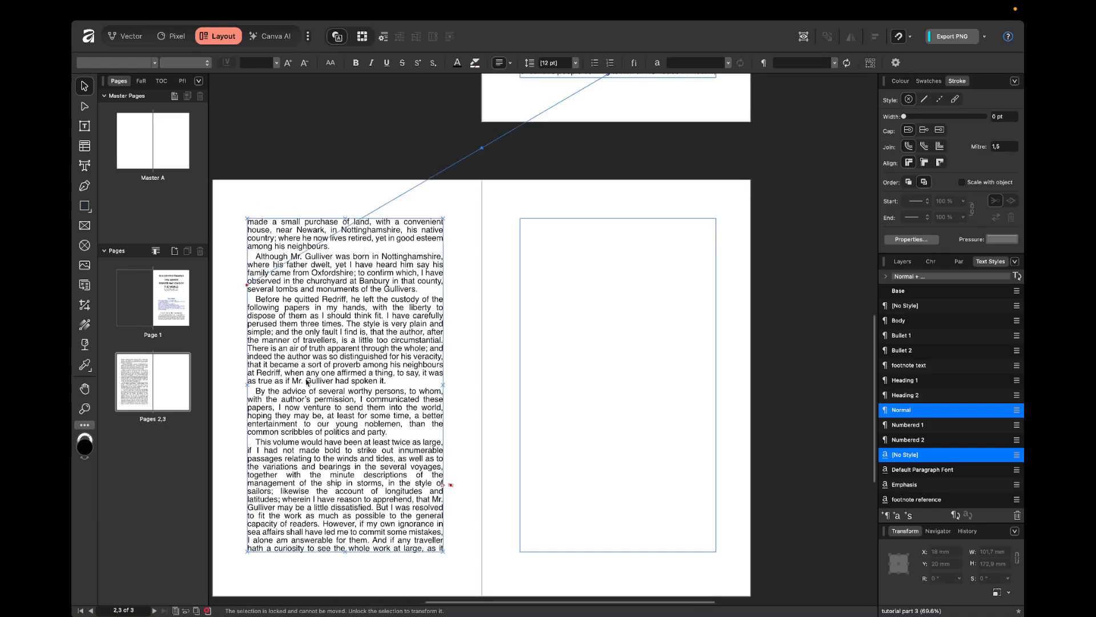
pyautogui.scroll(-1, 392, 413)
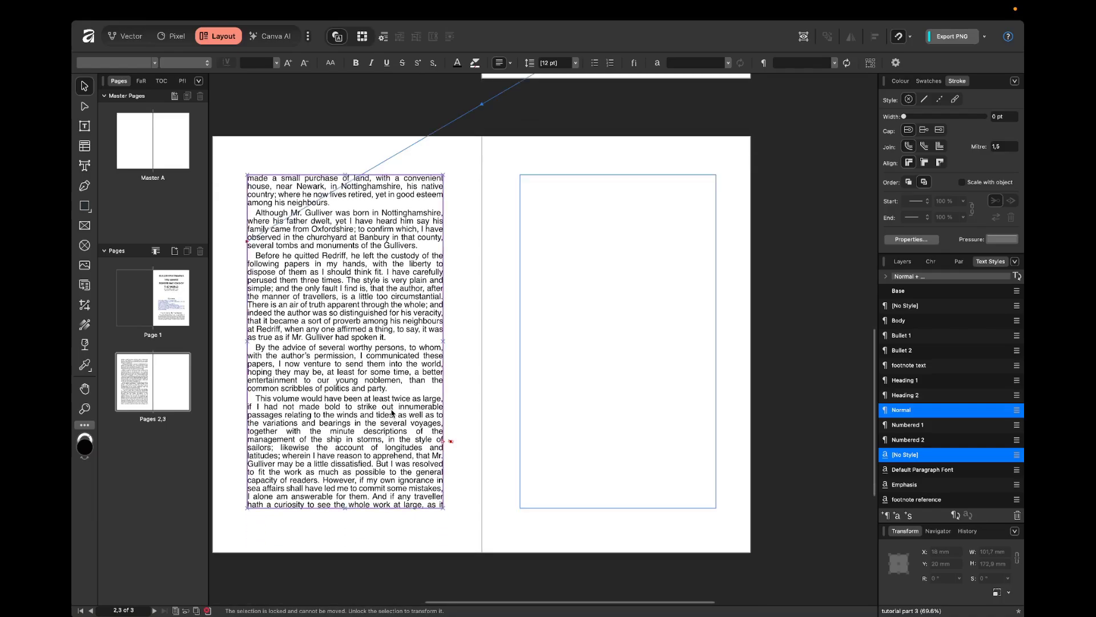
# Continue page 2's overflow into the page 3 frame and fit the spread in view.
pyautogui.click(445, 442)
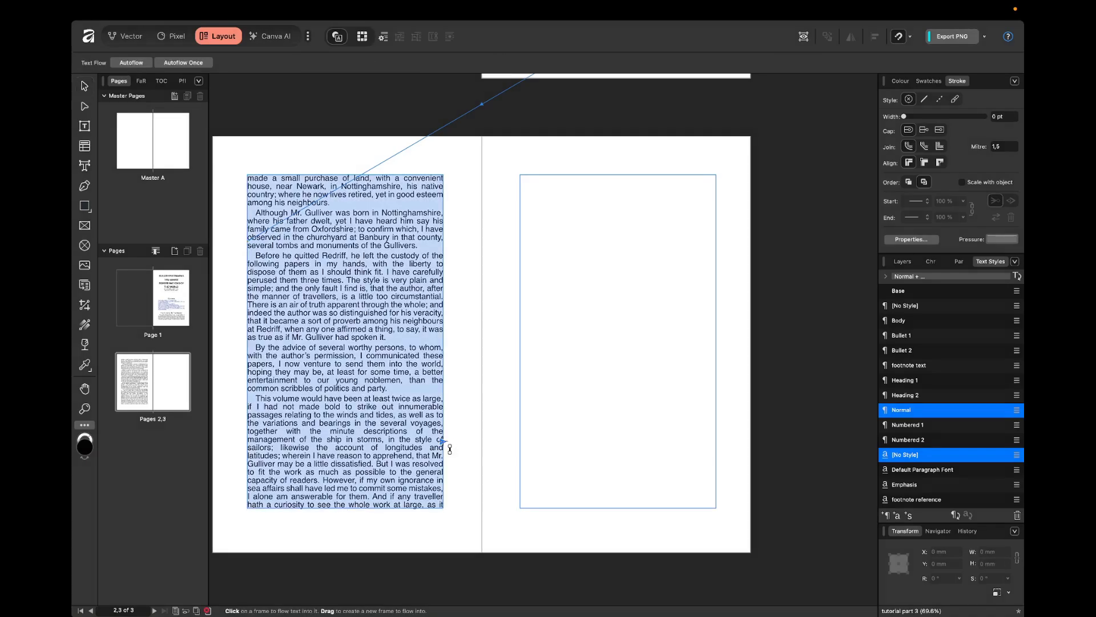
pyautogui.click(570, 307)
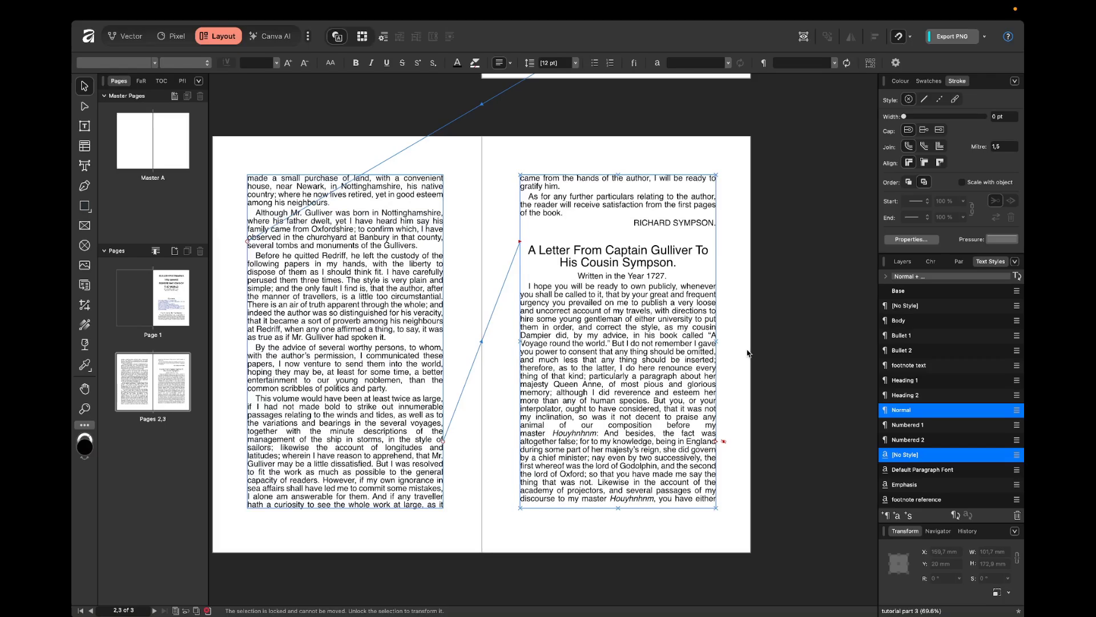
pyautogui.hotkey('ctrl', 'd')
pyautogui.press('t')
pyautogui.hotkey('ctrl', '0')
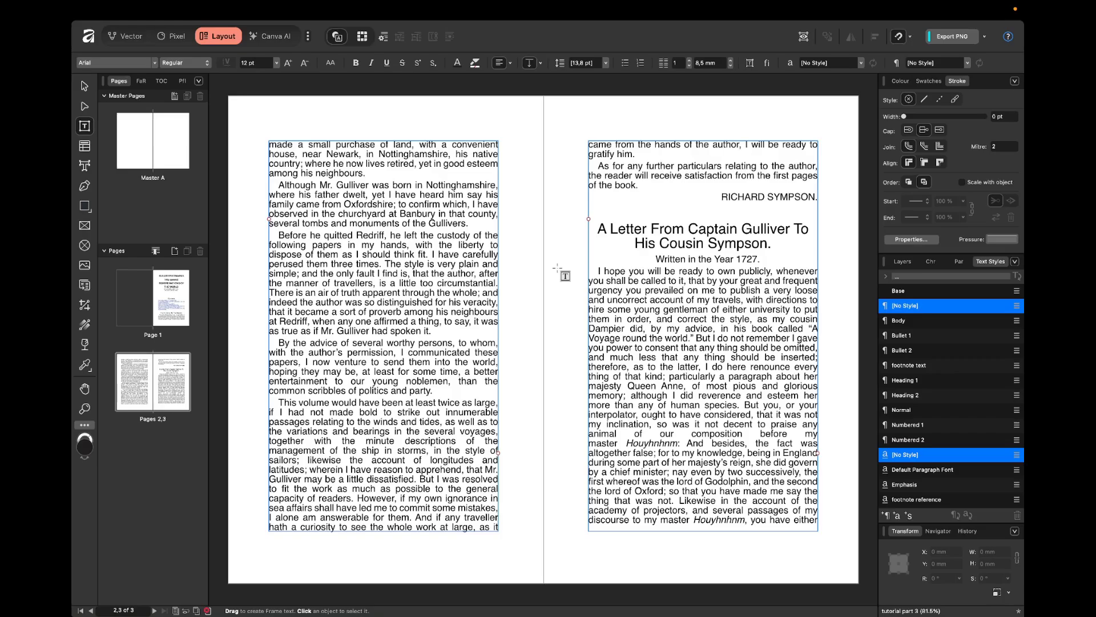
# Undo the text flow into the spread and the text placed on page 1.
pyautogui.scroll(-2, 565, 276)
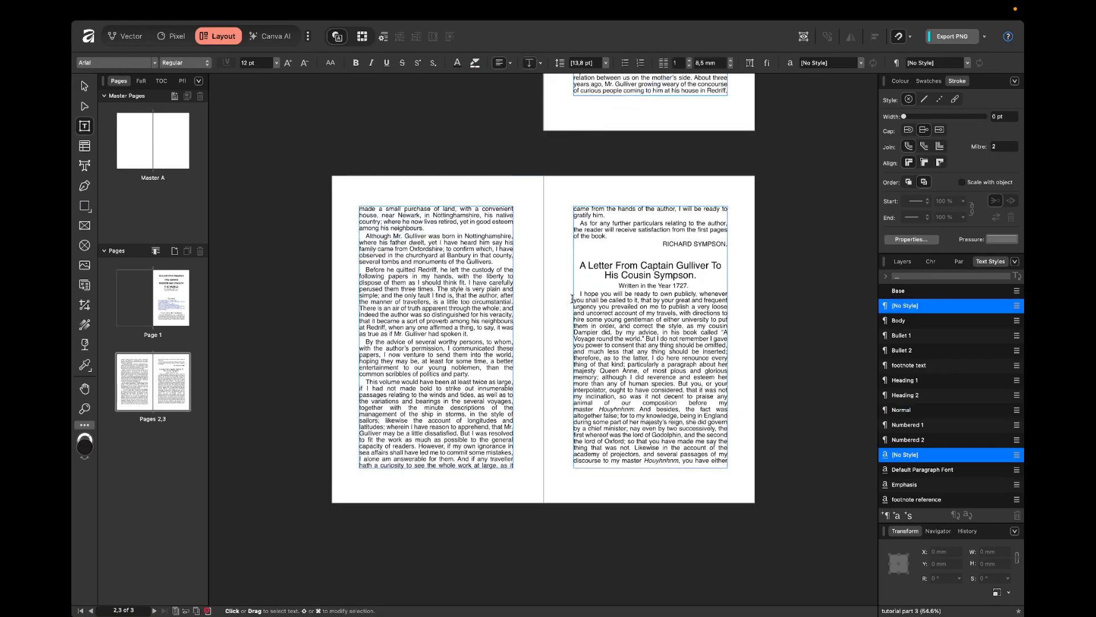
pyautogui.scroll(5, 580, 306)
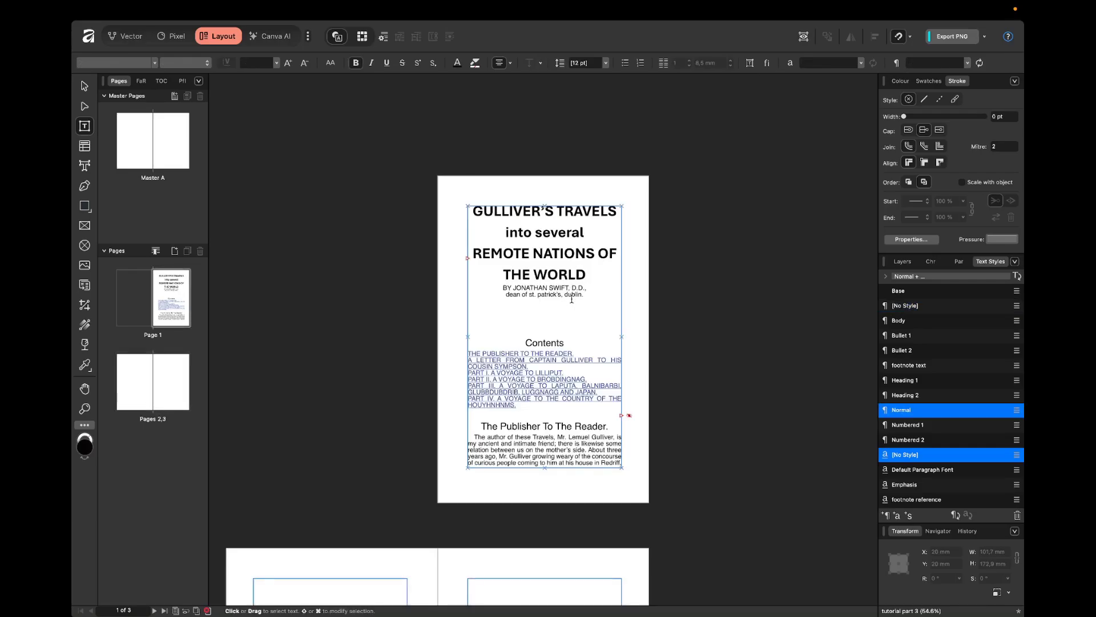
pyautogui.click(558, 288)
pyautogui.press('pagedown')
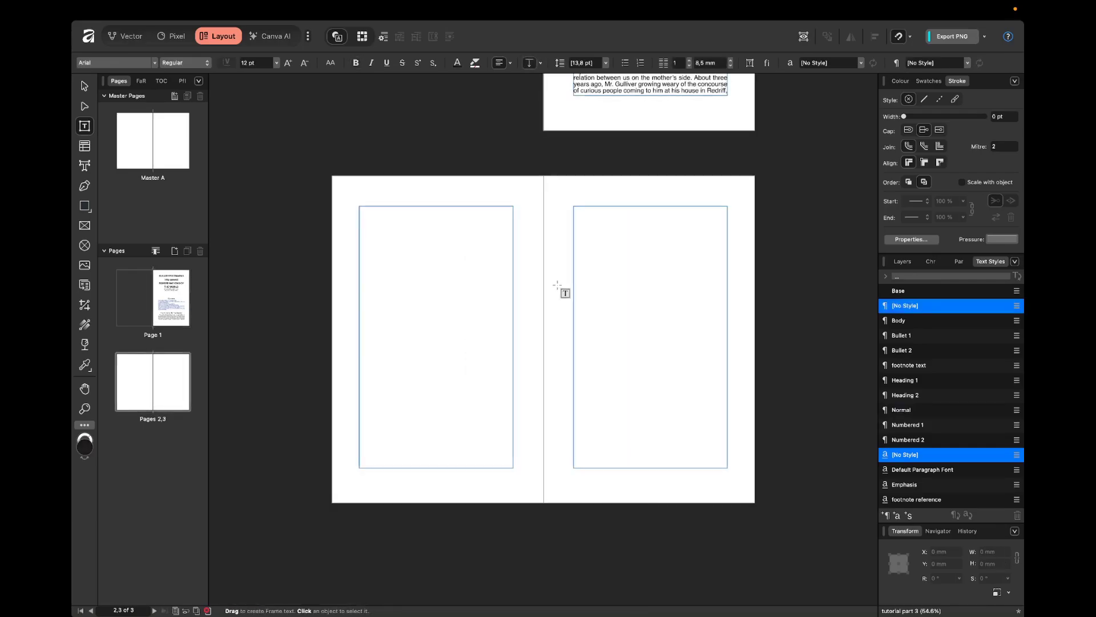
pyautogui.hotkey('ctrl', 'z')
pyautogui.hotkey('ctrl', 'z')
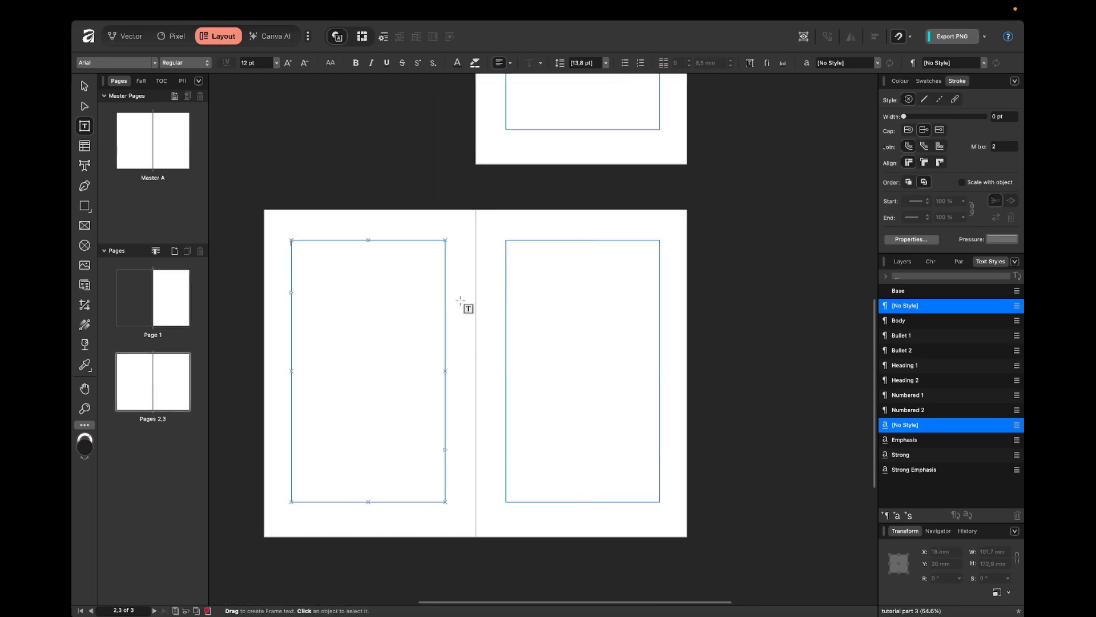
pyautogui.click(411, 338)
# Link Master A's left text frame to its right frame, then check the link on pages 2–3.
pyautogui.doubleClick(129, 140)
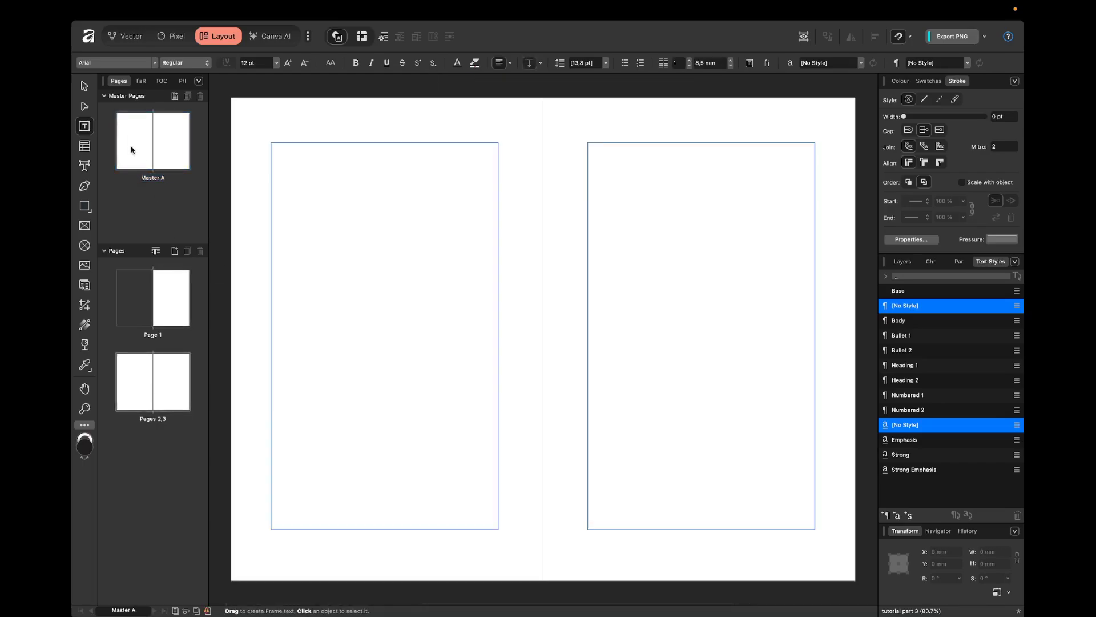
pyautogui.click(396, 325)
pyautogui.click(499, 452)
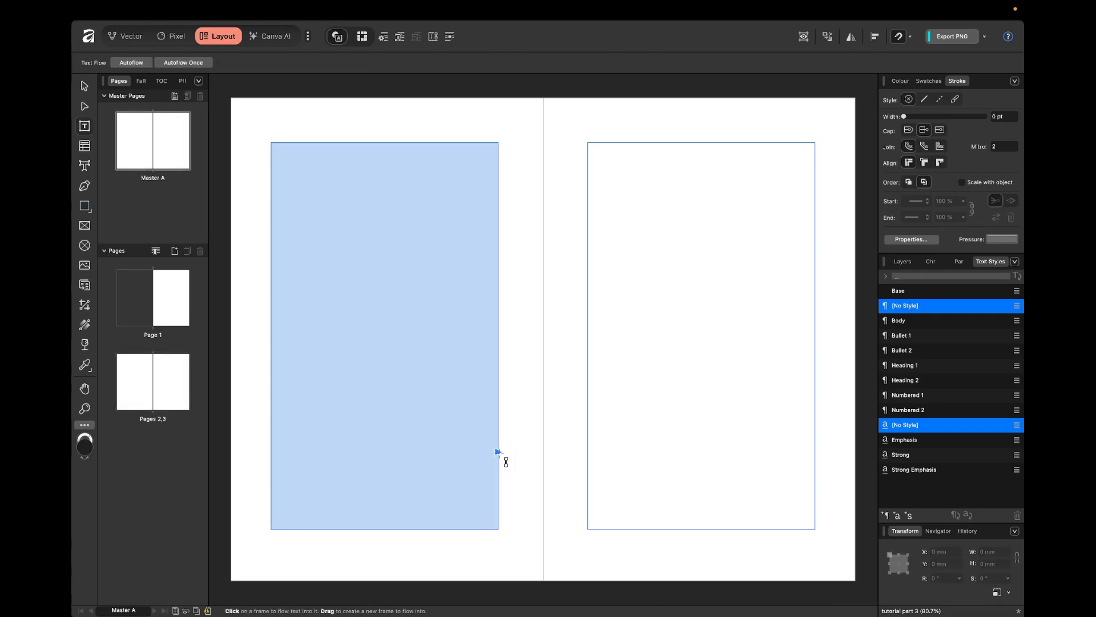
pyautogui.click(649, 321)
pyautogui.doubleClick(154, 384)
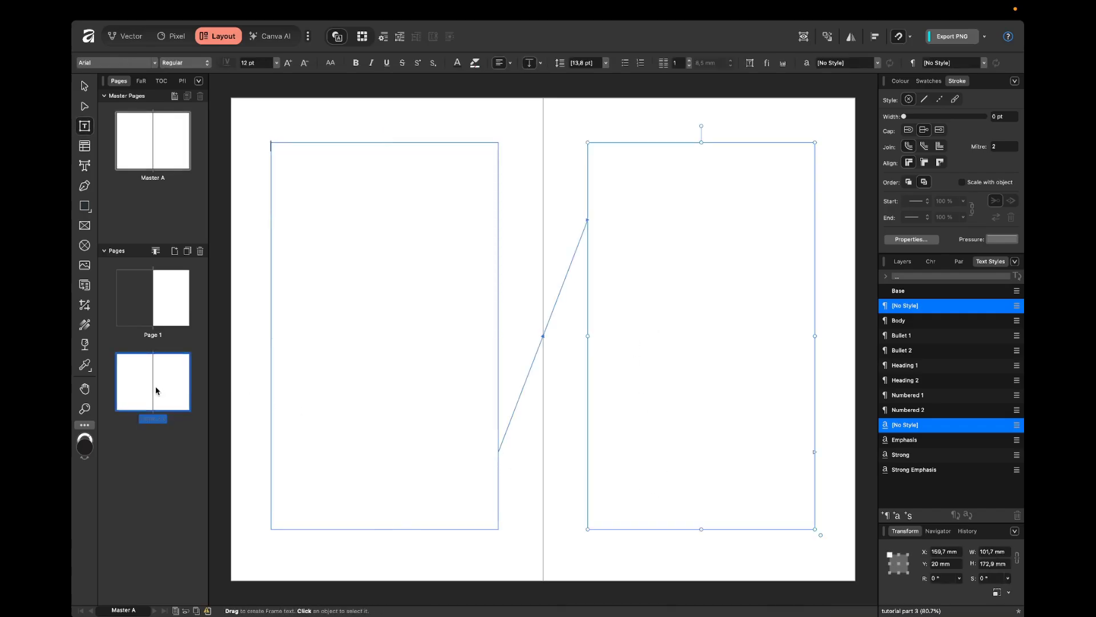
pyautogui.click(440, 350)
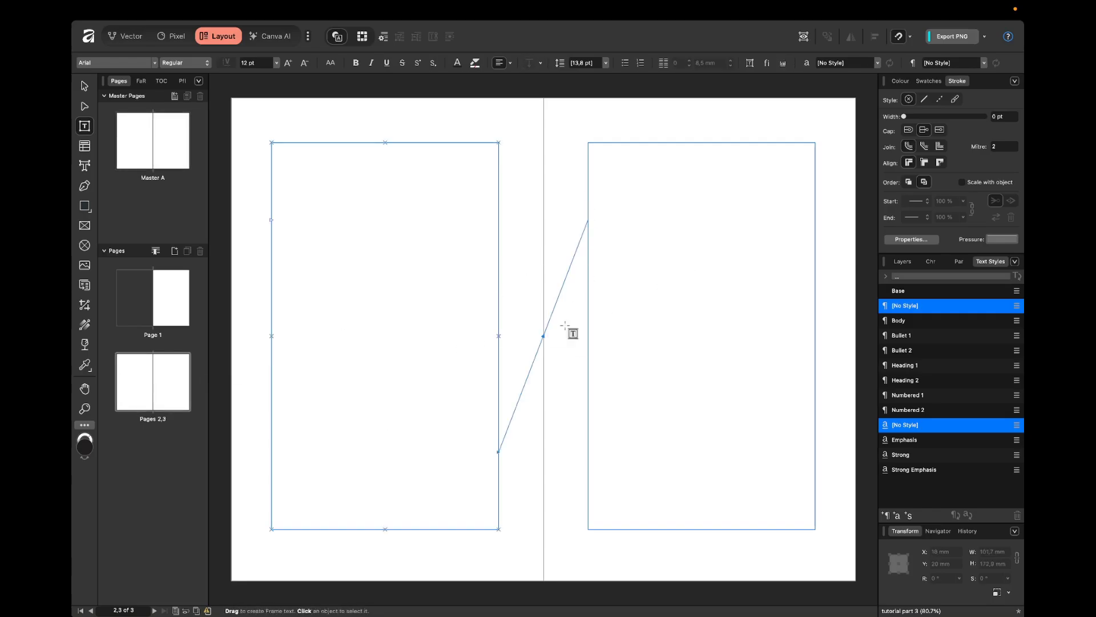
pyautogui.scroll(-3, 607, 330)
pyautogui.scroll(3, 607, 330)
# Paste the book text into page 1's frame and autoflow the overflow, creating 298 pages.
pyautogui.scroll(2, 606, 330)
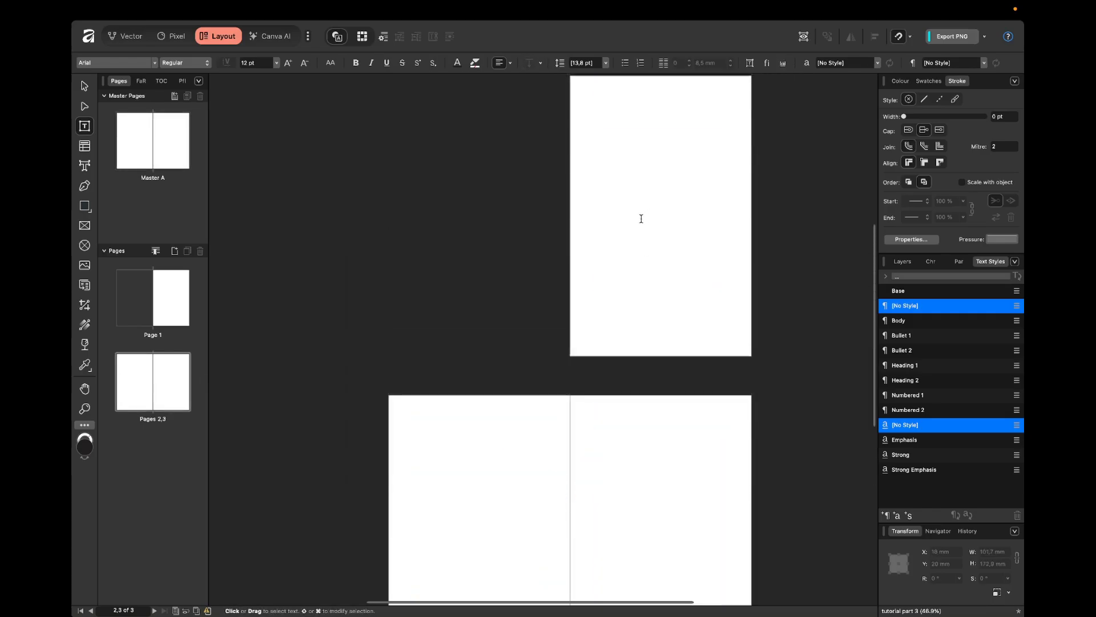
pyautogui.click(653, 200)
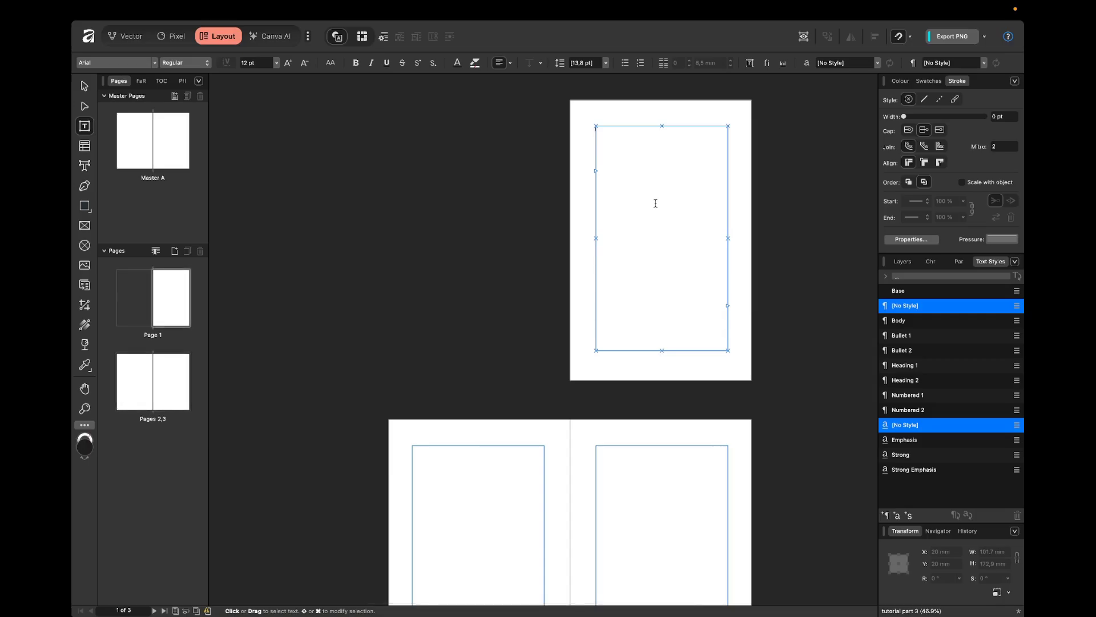
pyautogui.press('super+v')
pyautogui.hscroll(2, 742, 324)
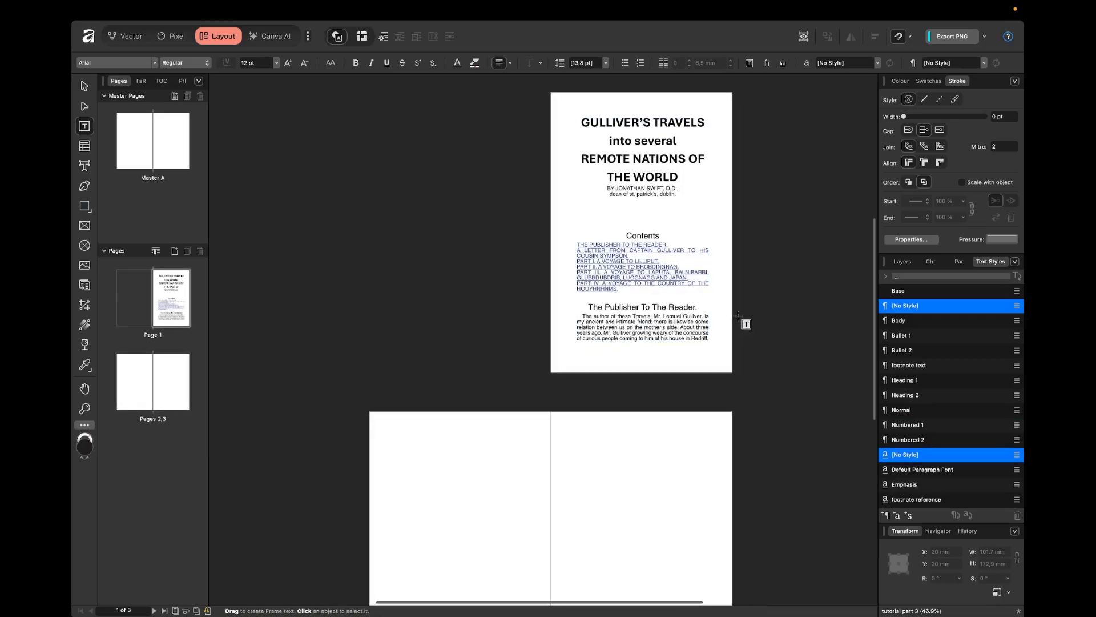
pyautogui.click(710, 298)
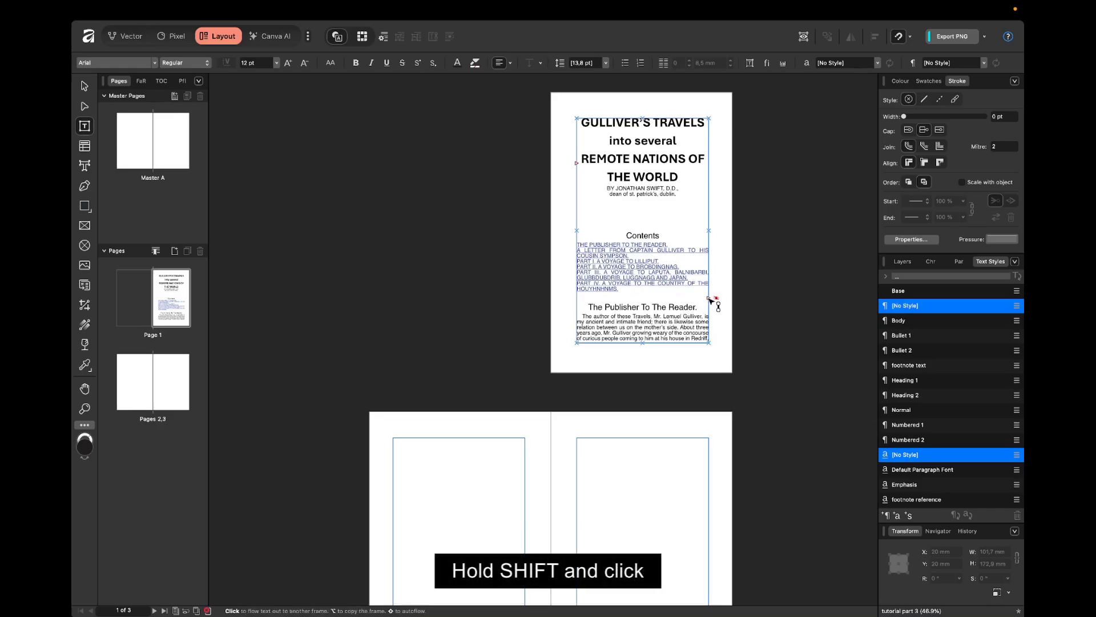
pyautogui.keyDown('shift'); pyautogui.click(711, 435); pyautogui.keyUp('shift')
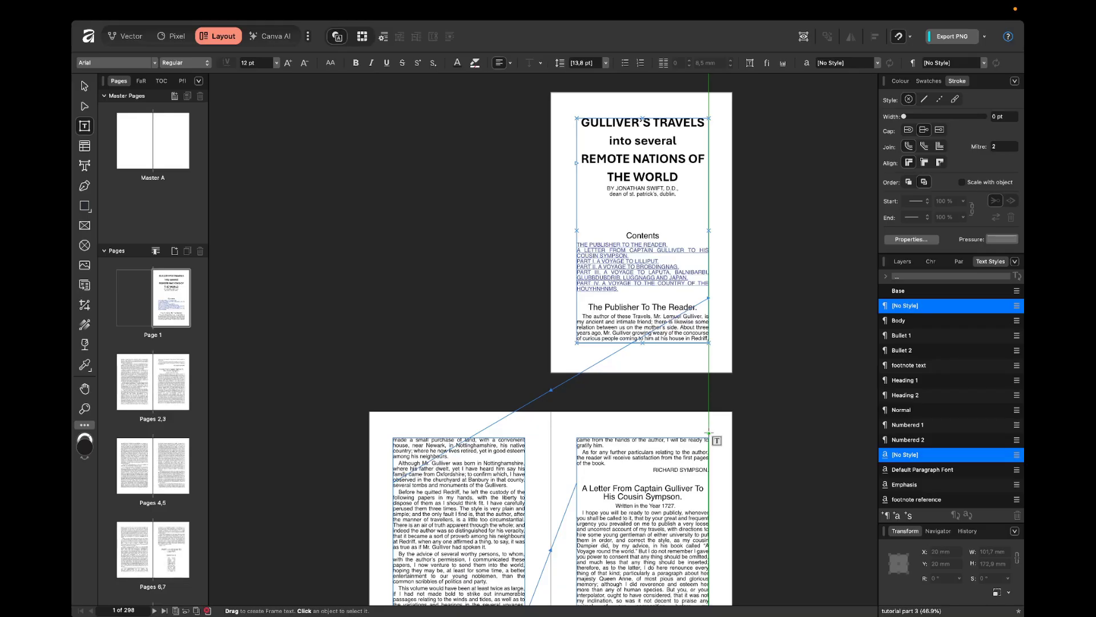
pyautogui.scroll(-10, 708, 432)
pyautogui.scroll(-20, 708, 433)
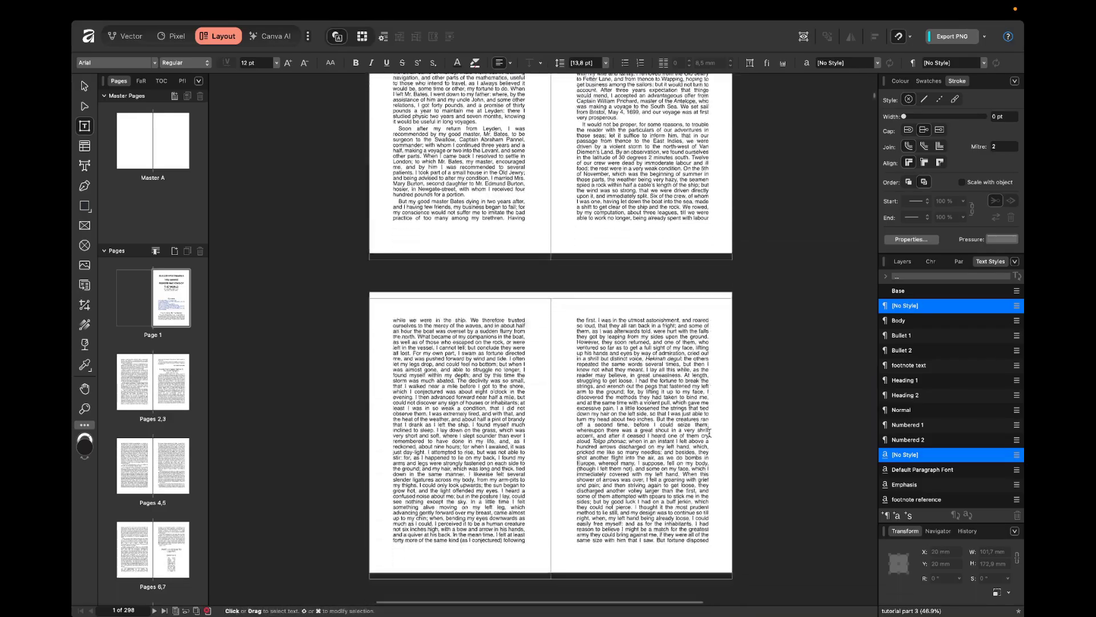
pyautogui.scroll(-10, 708, 433)
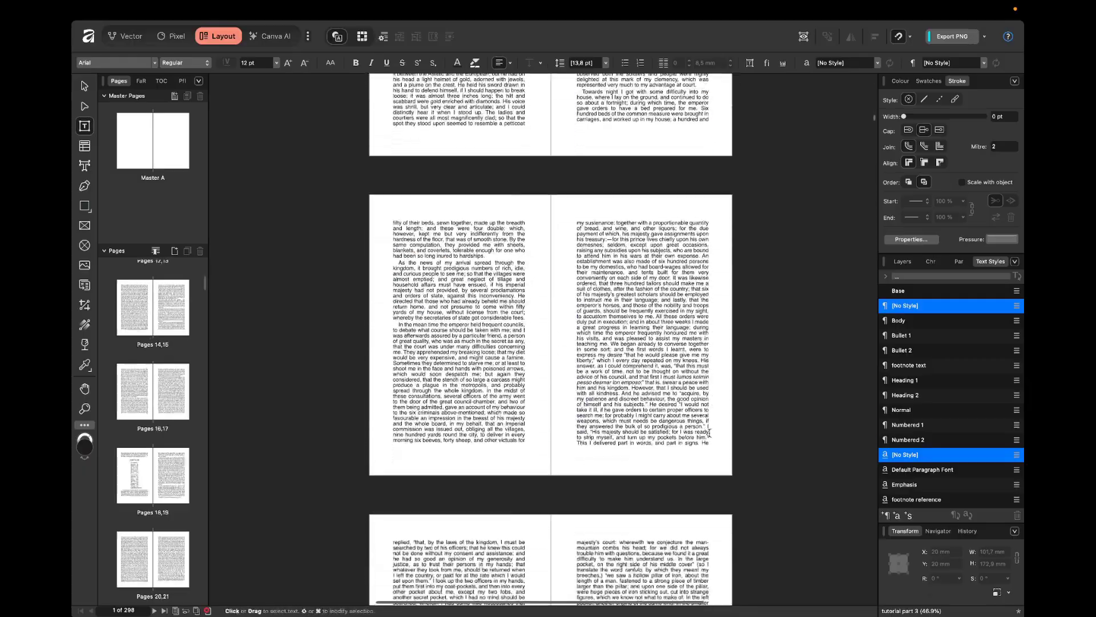
pyautogui.scroll(-5, 708, 432)
pyautogui.scroll(-15, 709, 433)
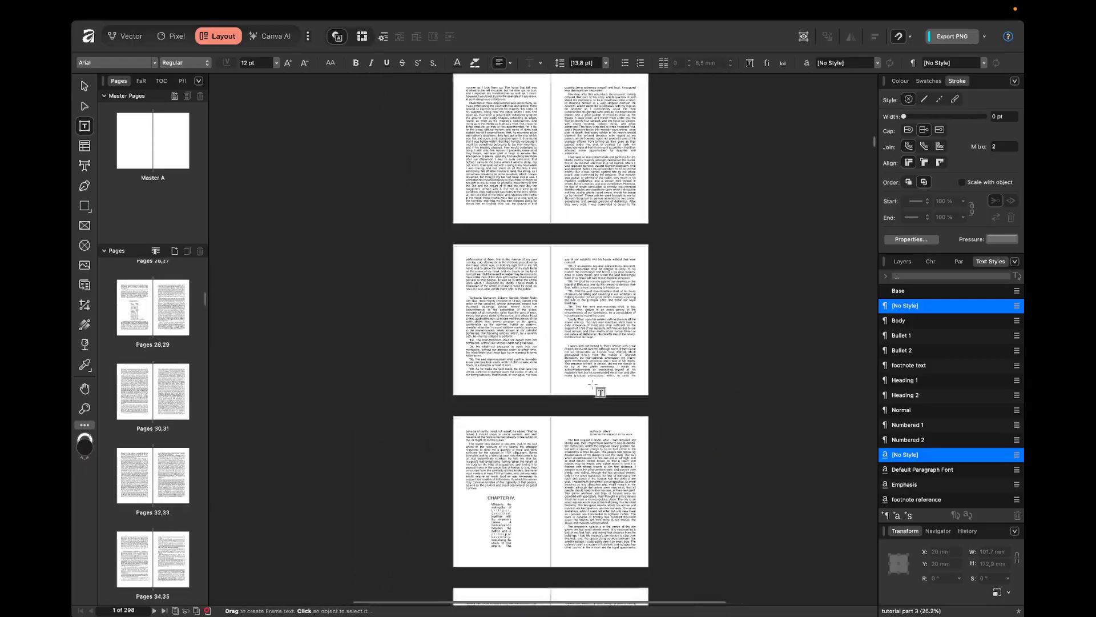
pyautogui.scroll(-12, 593, 385)
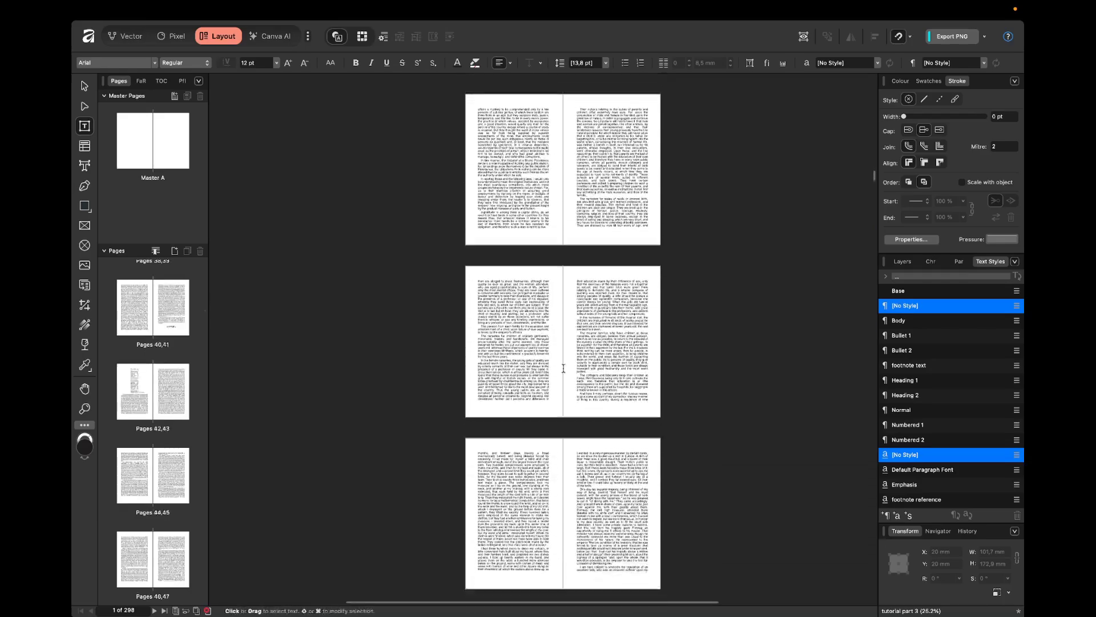
pyautogui.scroll(-10, 548, 485)
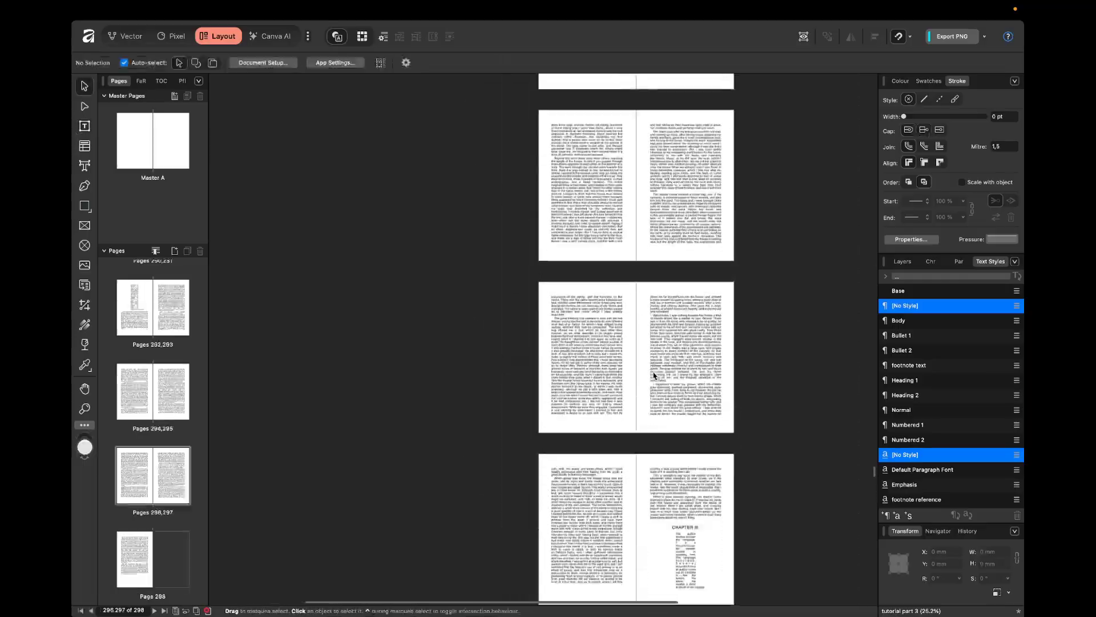
pyautogui.scroll(-3, 654, 375)
pyautogui.scroll(15, 655, 376)
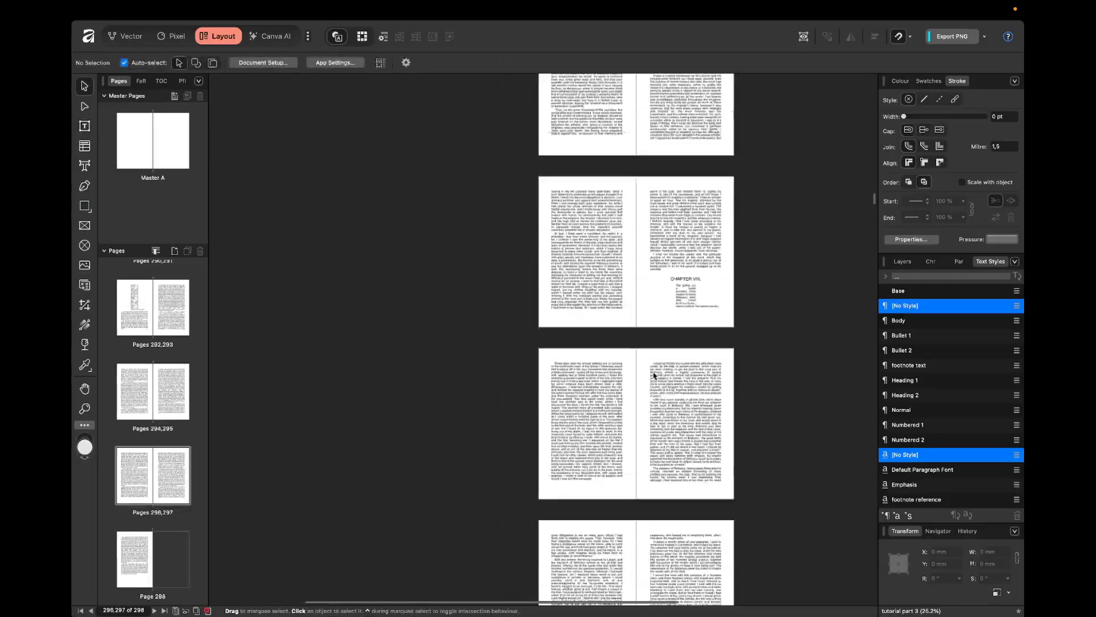
pyautogui.scroll(20, 655, 375)
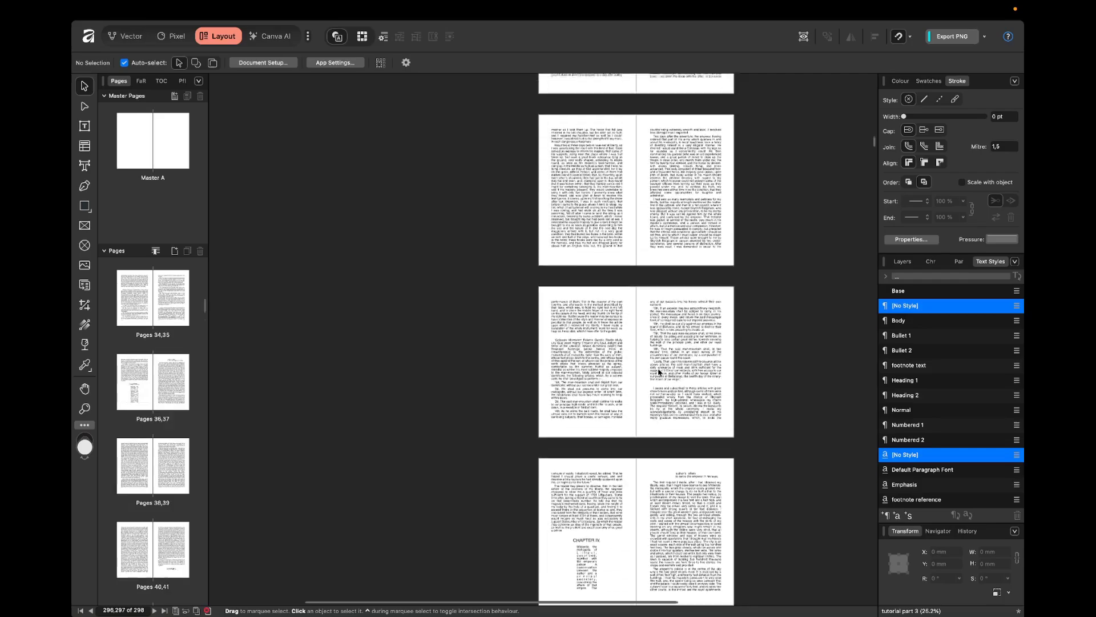
pyautogui.scroll(15, 659, 371)
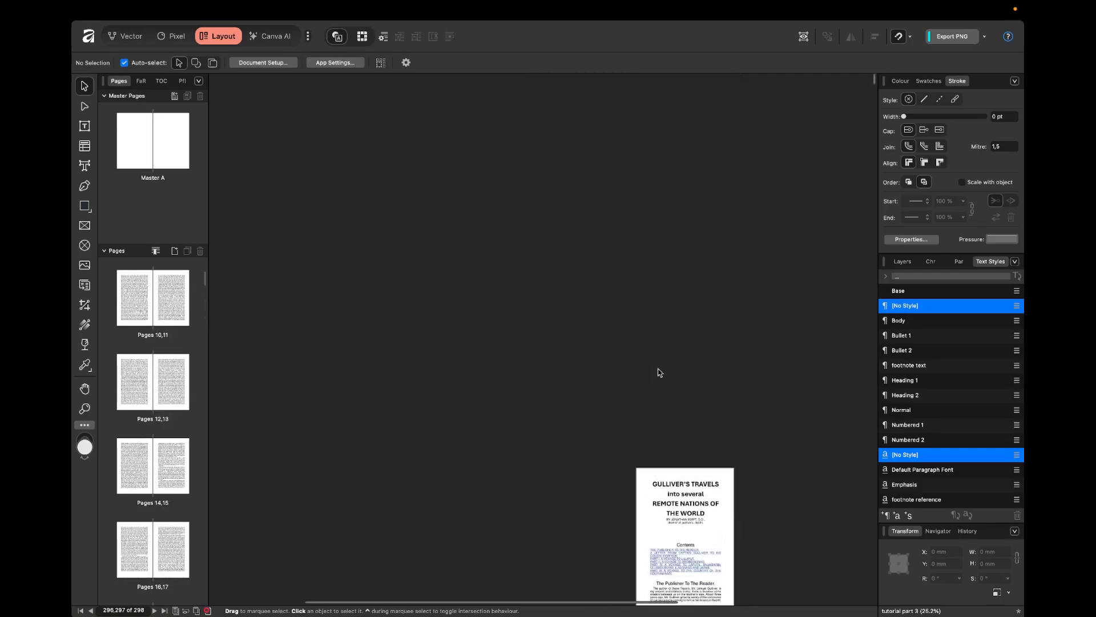
pyautogui.scroll(-3, 695, 321)
pyautogui.scroll(5, 695, 321)
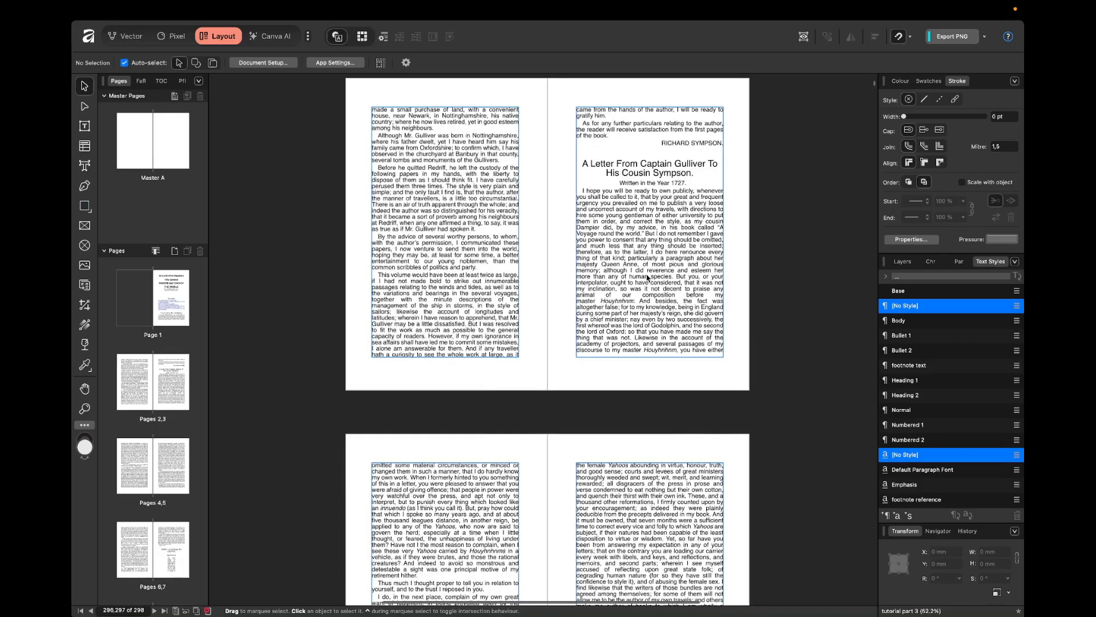
pyautogui.doubleClick(647, 272)
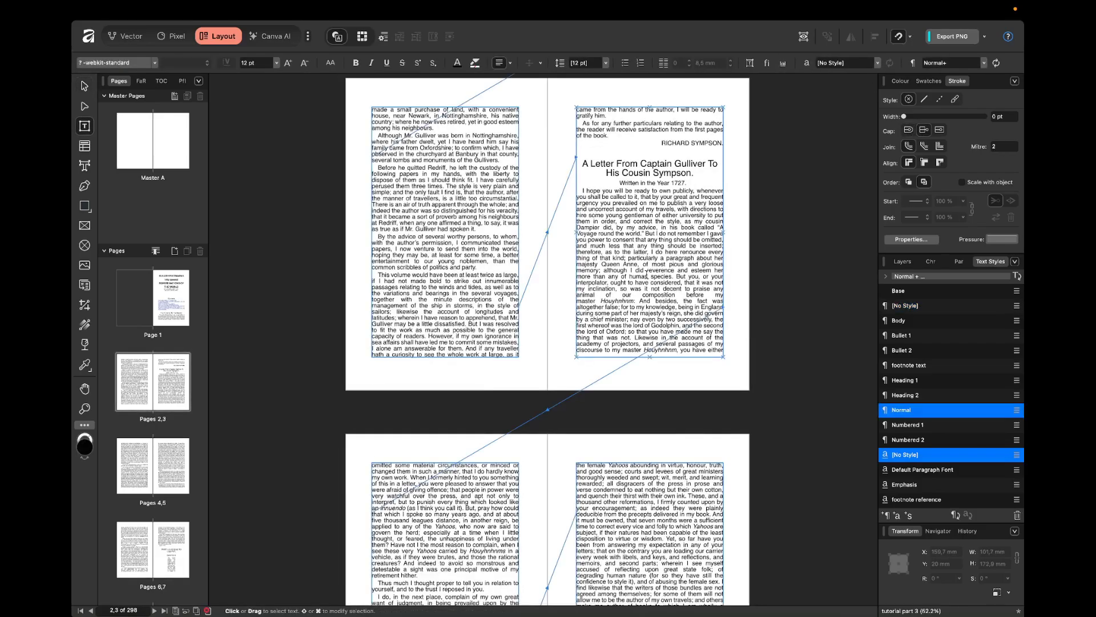
# Select the whole text story and show the Character panel.
pyautogui.hotkey('ctrl', 'a')
pyautogui.scroll(5, 633, 191)
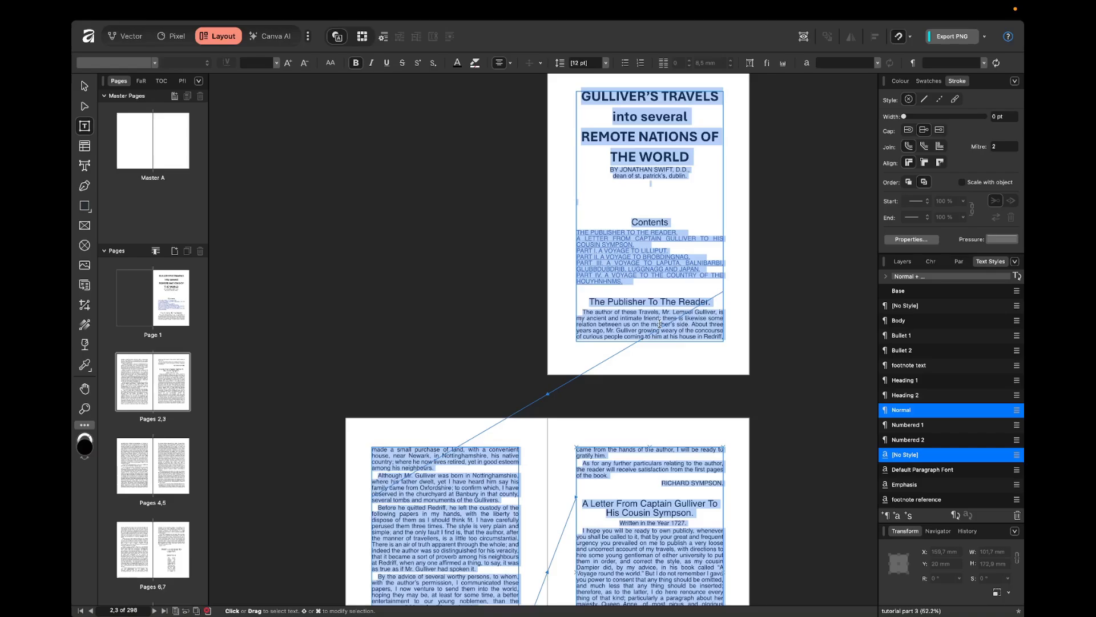
pyautogui.scroll(-5, 660, 324)
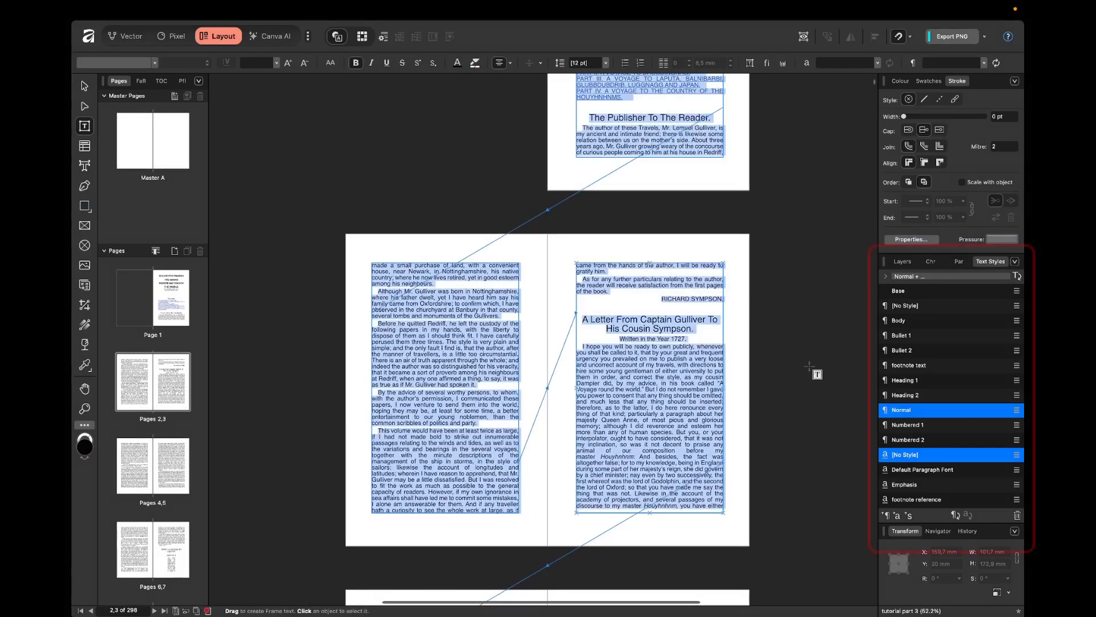
pyautogui.click(932, 262)
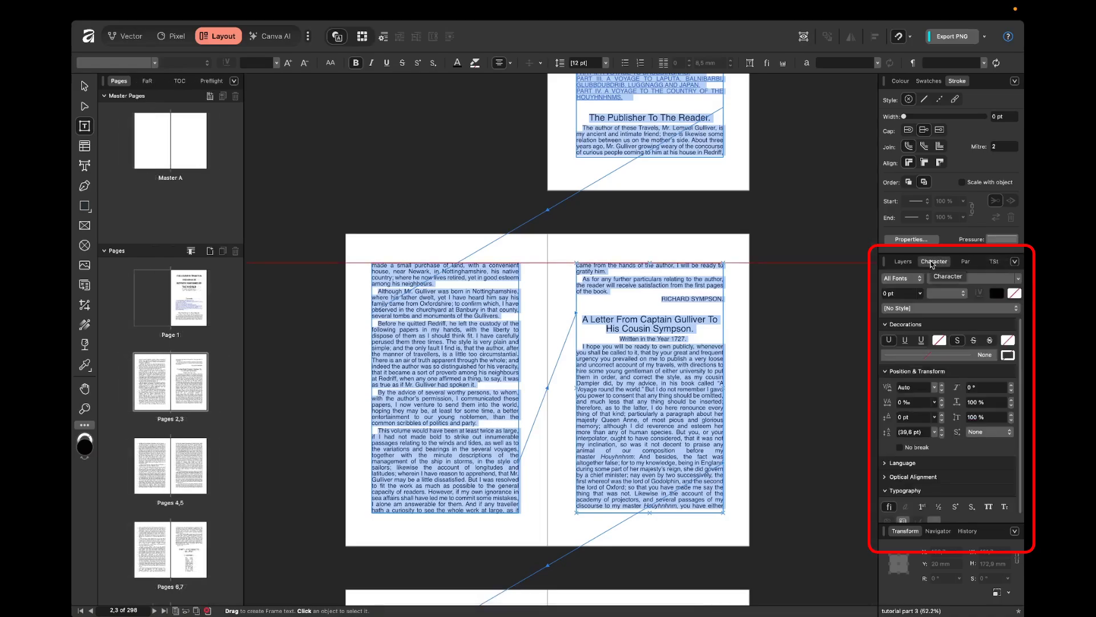
# Change the selected story's font to Crimson Pro and its size to 11 pt.
pyautogui.click(975, 278)
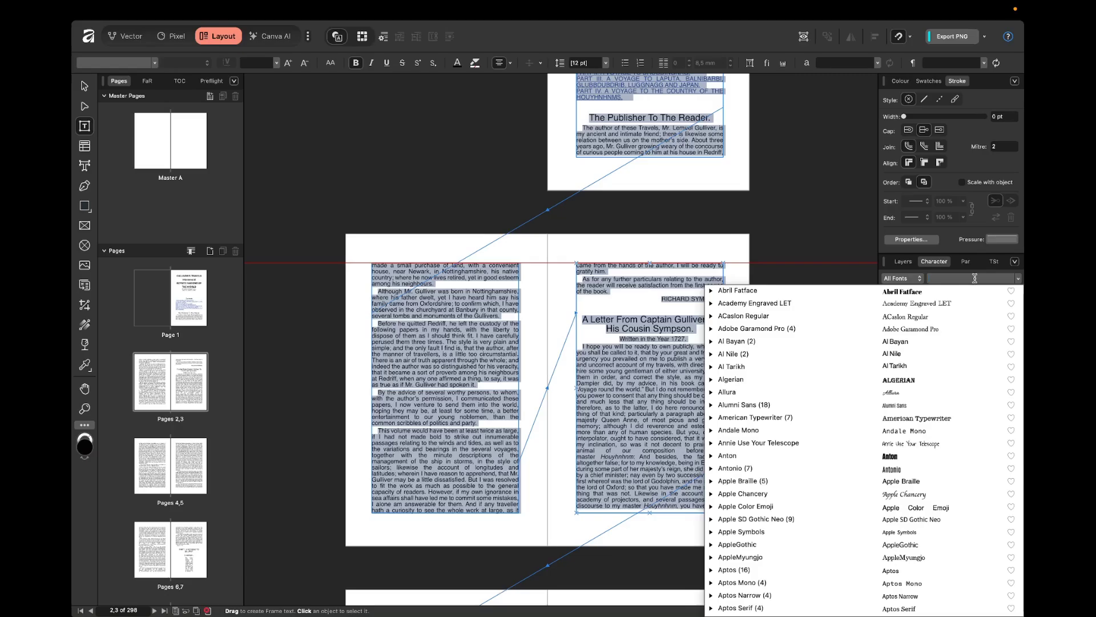
pyautogui.write('cr')
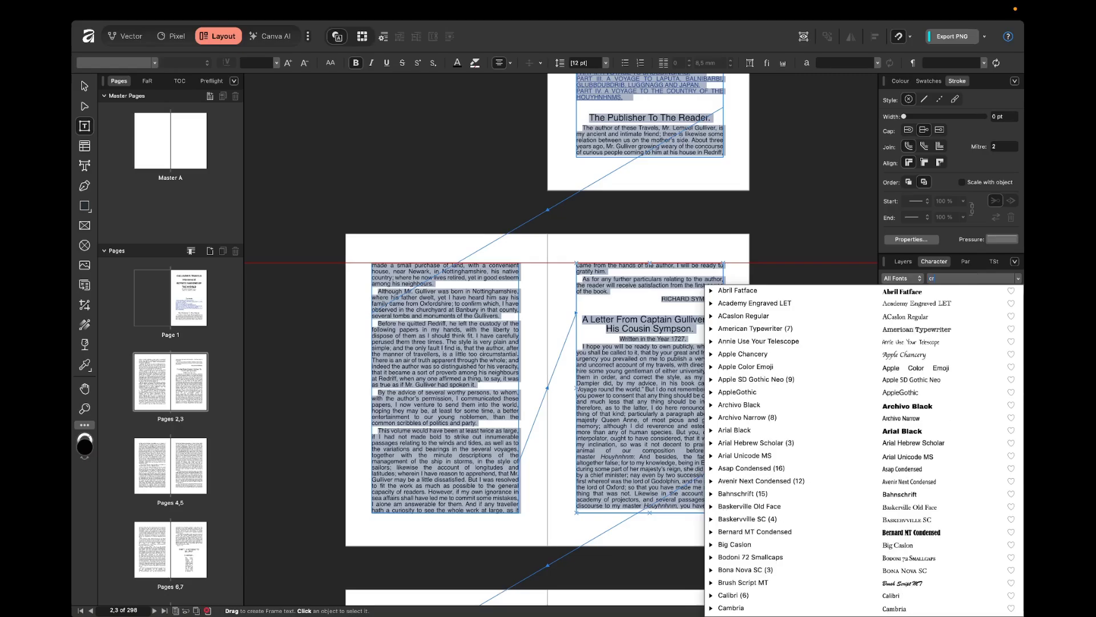
pyautogui.write('im')
pyautogui.press('Down')
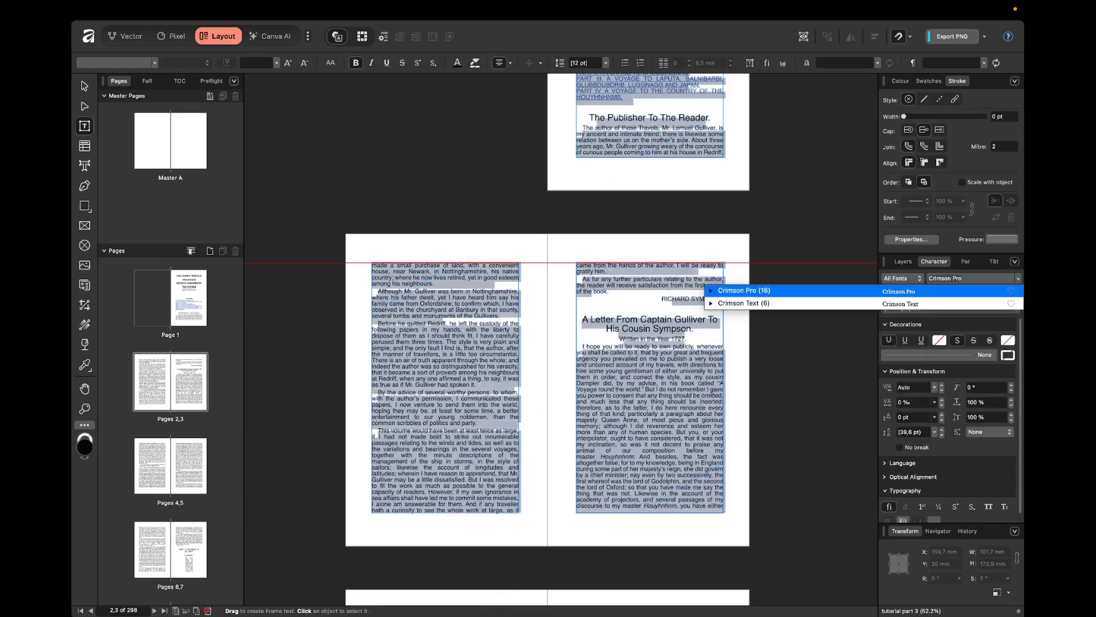
pyautogui.press('Return')
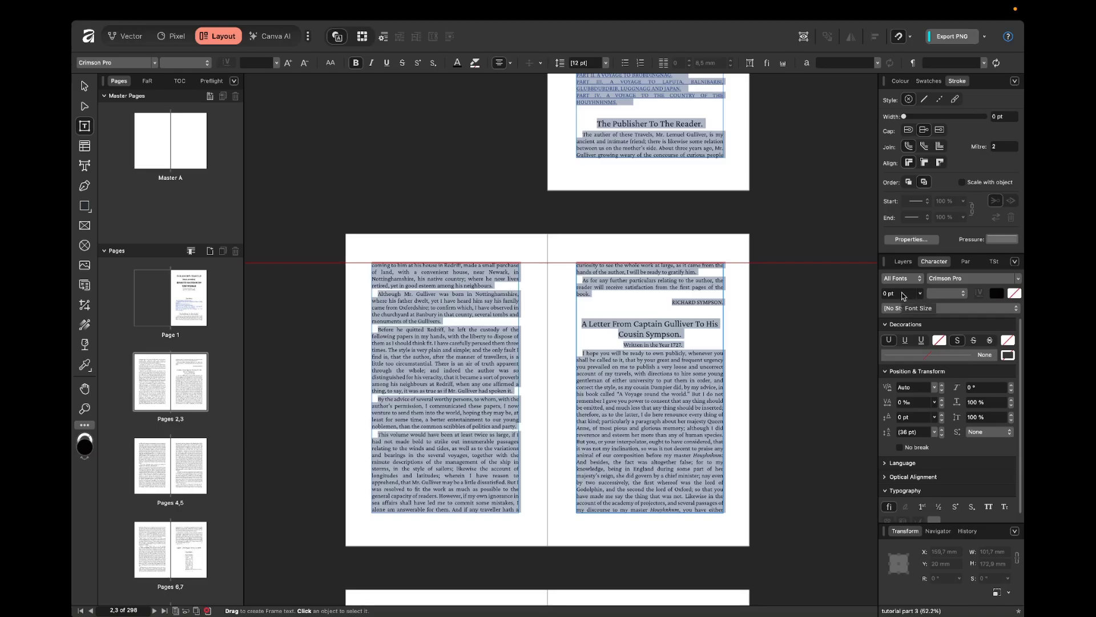
pyautogui.click(903, 294)
pyautogui.write('11')
pyautogui.press('Return')
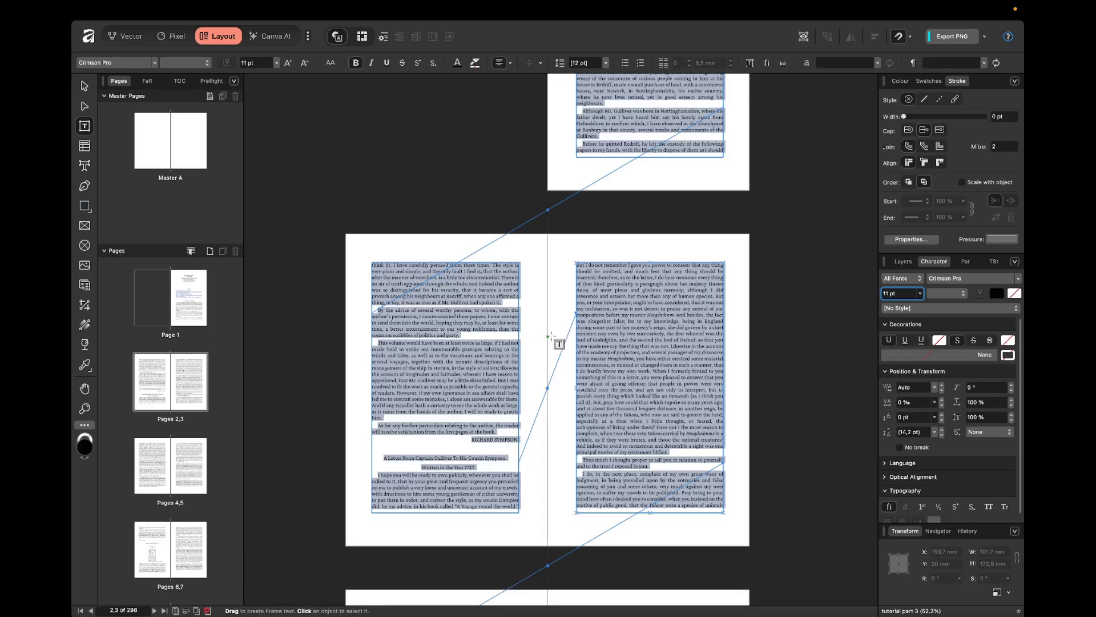
pyautogui.click(550, 337)
pyautogui.scroll(2, 550, 337)
# Set the body text's spelling language to English and hyphenation to English (United Kingdom).
pyautogui.scroll(-1, 550, 337)
pyautogui.hotkey('ctrl', 'z')
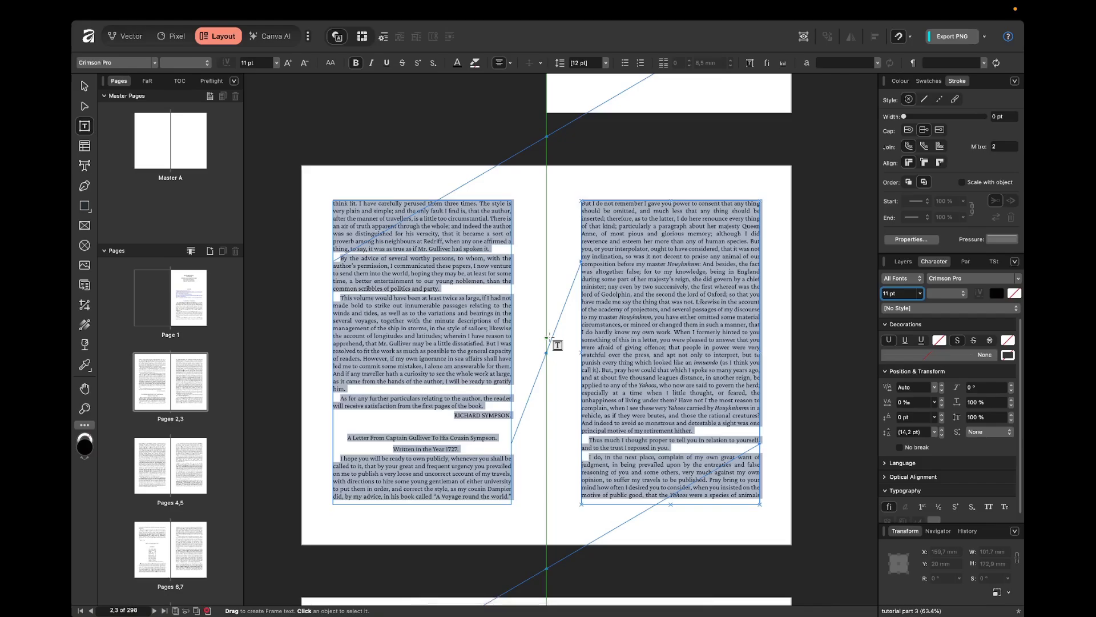
pyautogui.click(973, 463)
pyautogui.scroll(-3, 1001, 464)
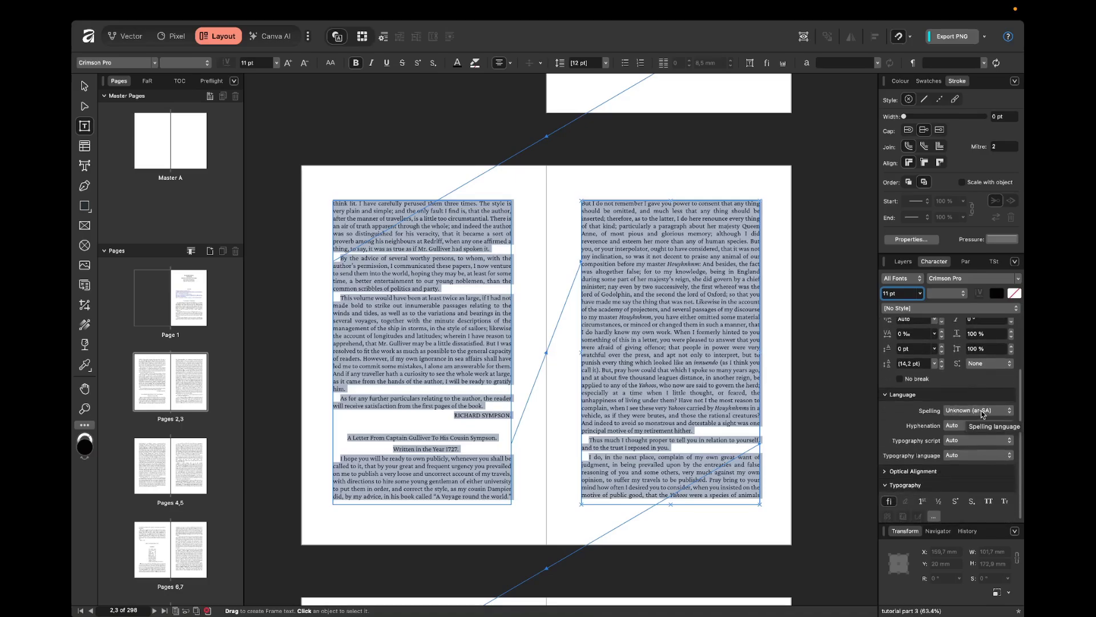
pyautogui.click(982, 411)
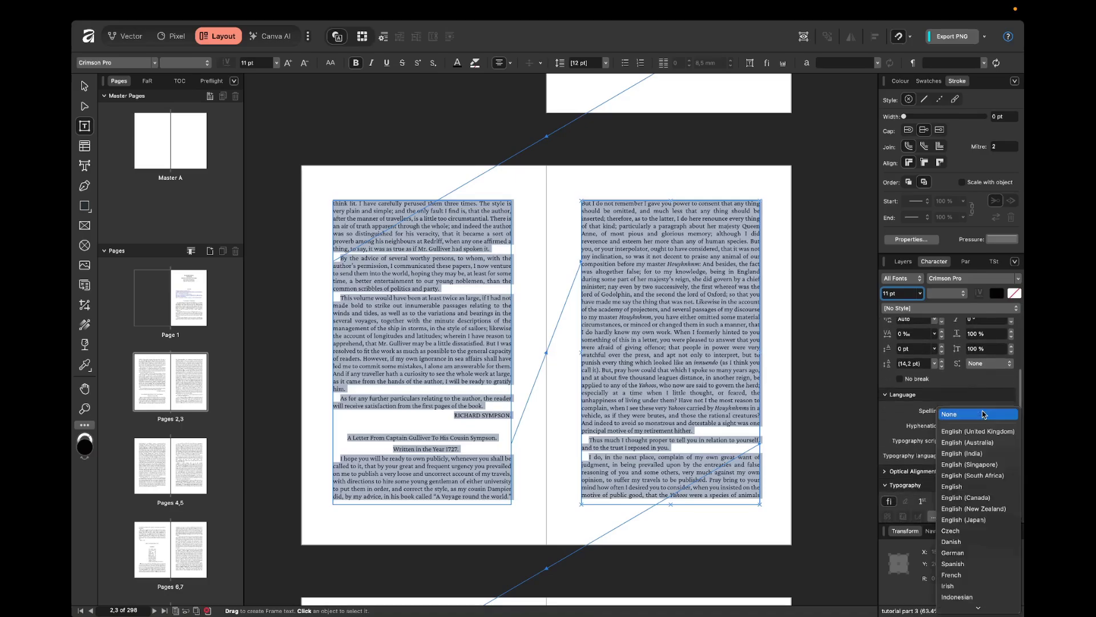
pyautogui.click(971, 486)
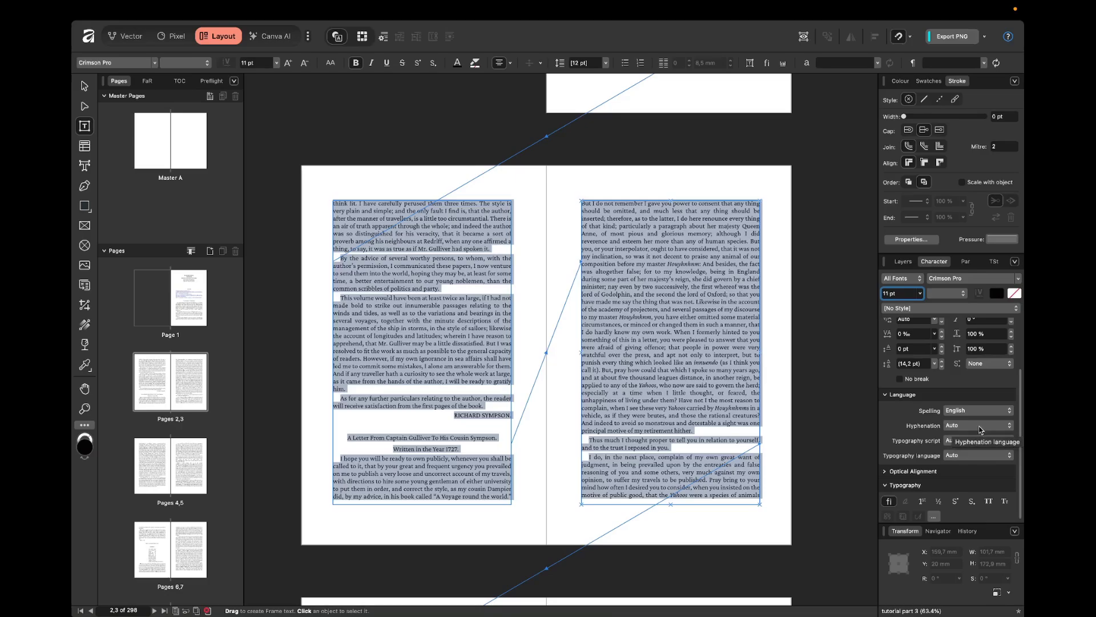
pyautogui.click(980, 429)
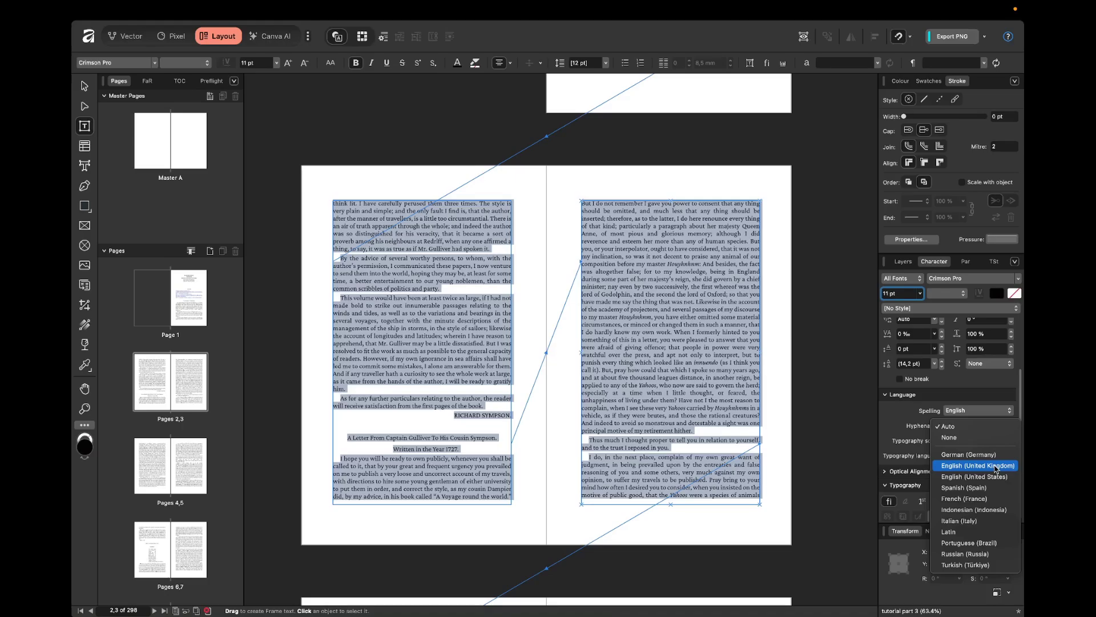
pyautogui.click(996, 467)
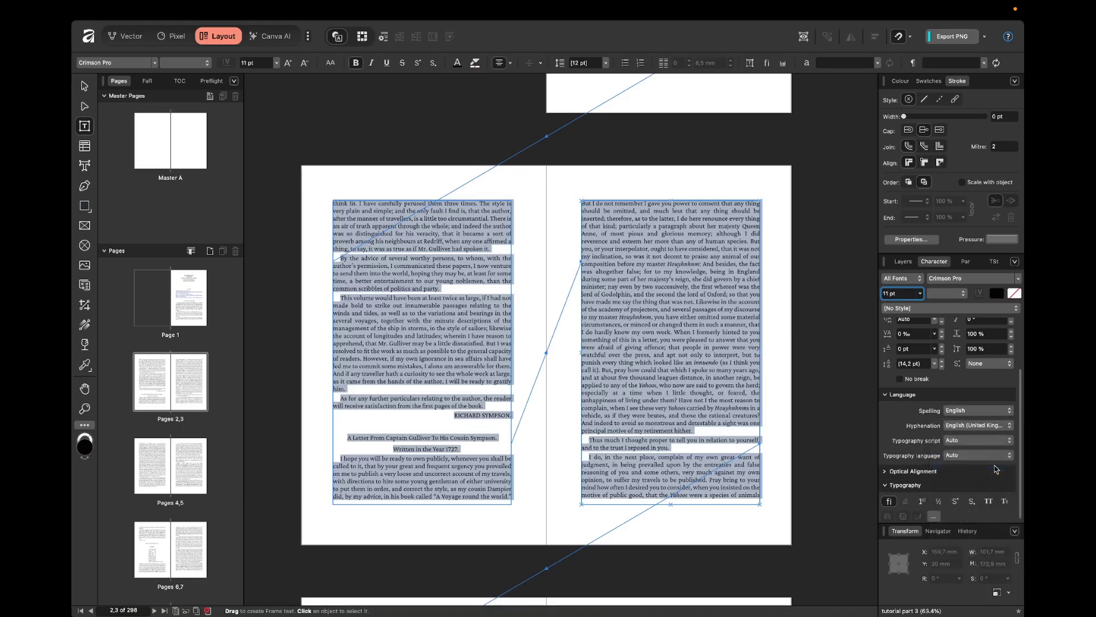
pyautogui.scroll(3, 1019, 464)
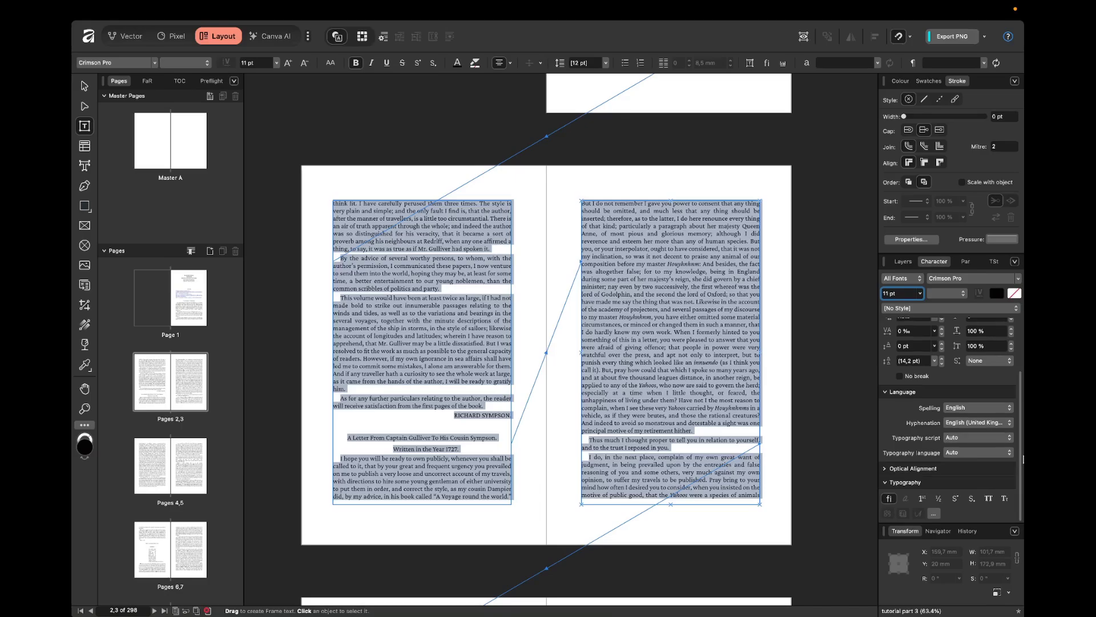
pyautogui.scroll(2, 1022, 459)
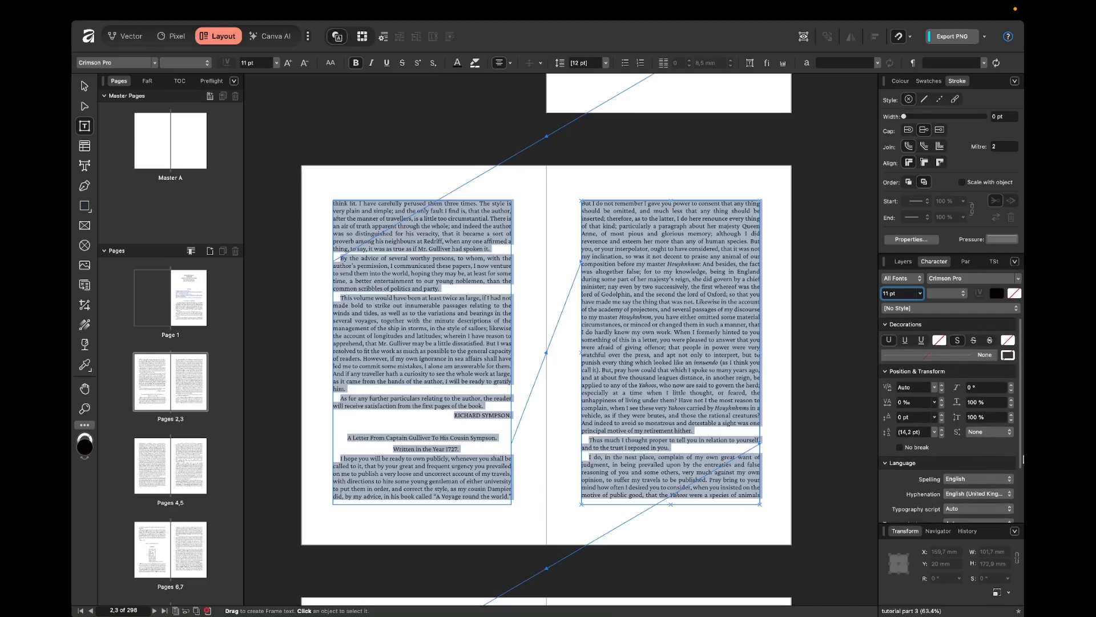
pyautogui.click(968, 263)
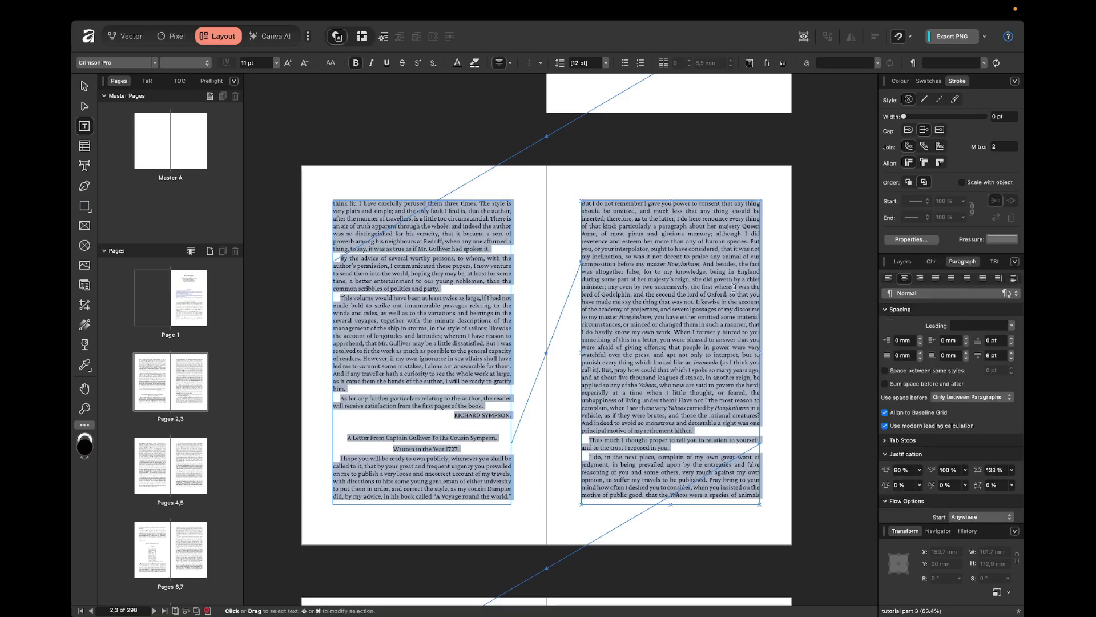
# Leave text editing and turn on rulers via View > Show > Rulers.
pyautogui.scroll(5, 715, 283)
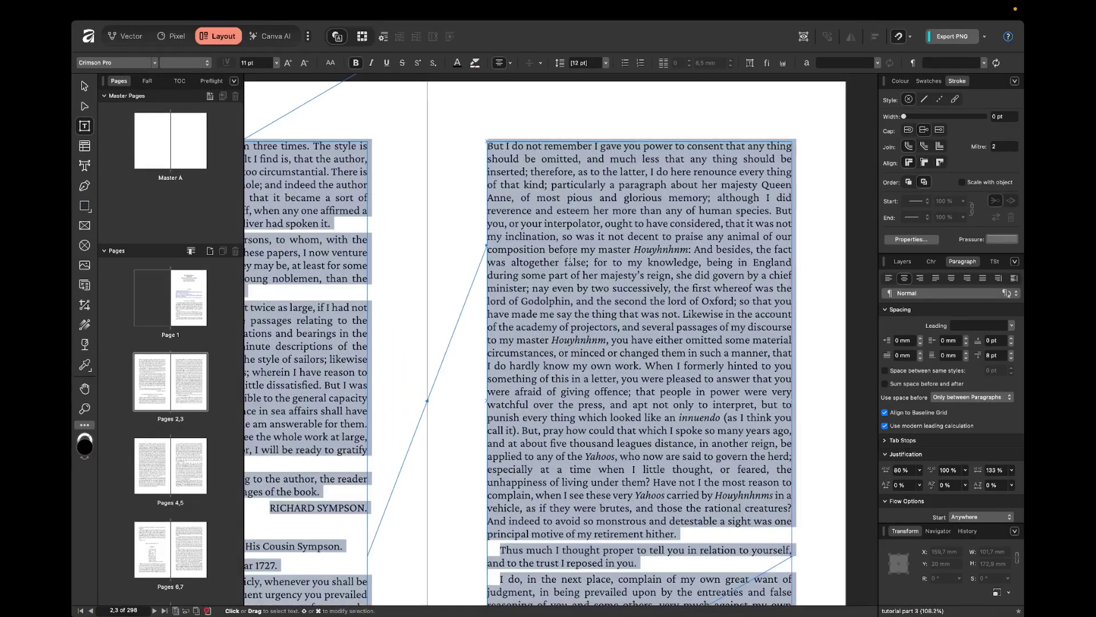
pyautogui.press('Escape')
pyautogui.press('Escape')
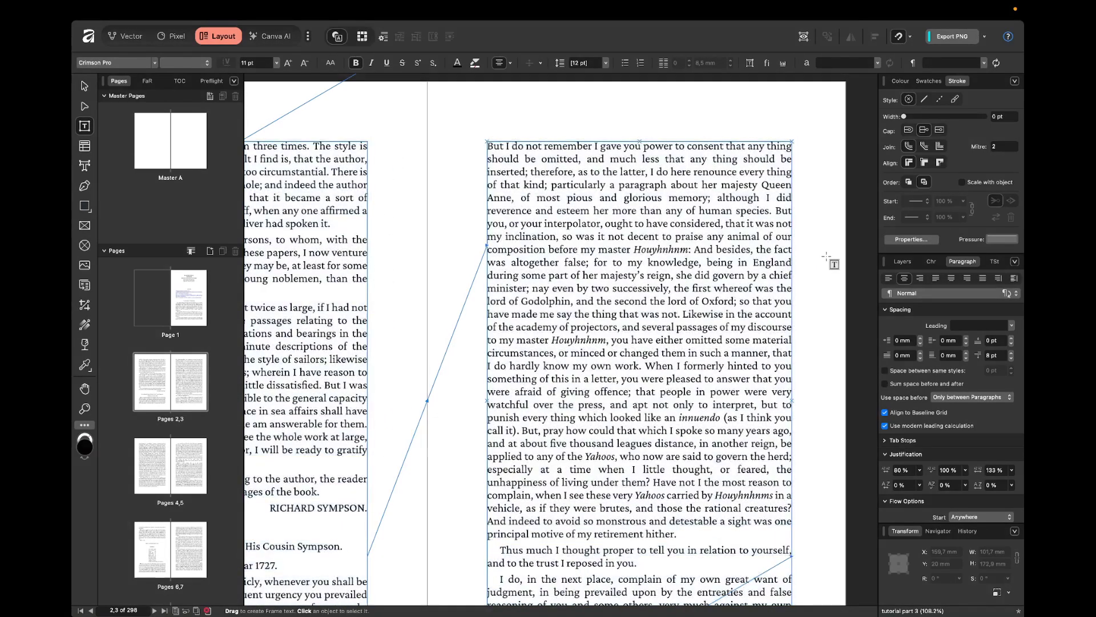
pyautogui.scroll(3, 614, 384)
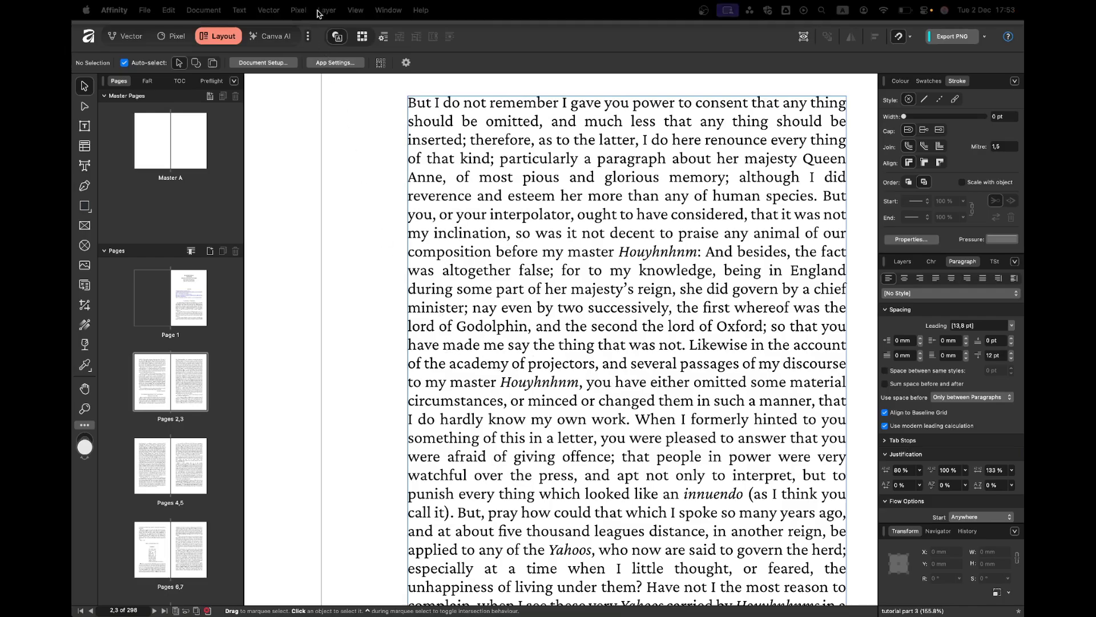
pyautogui.click(327, 10)
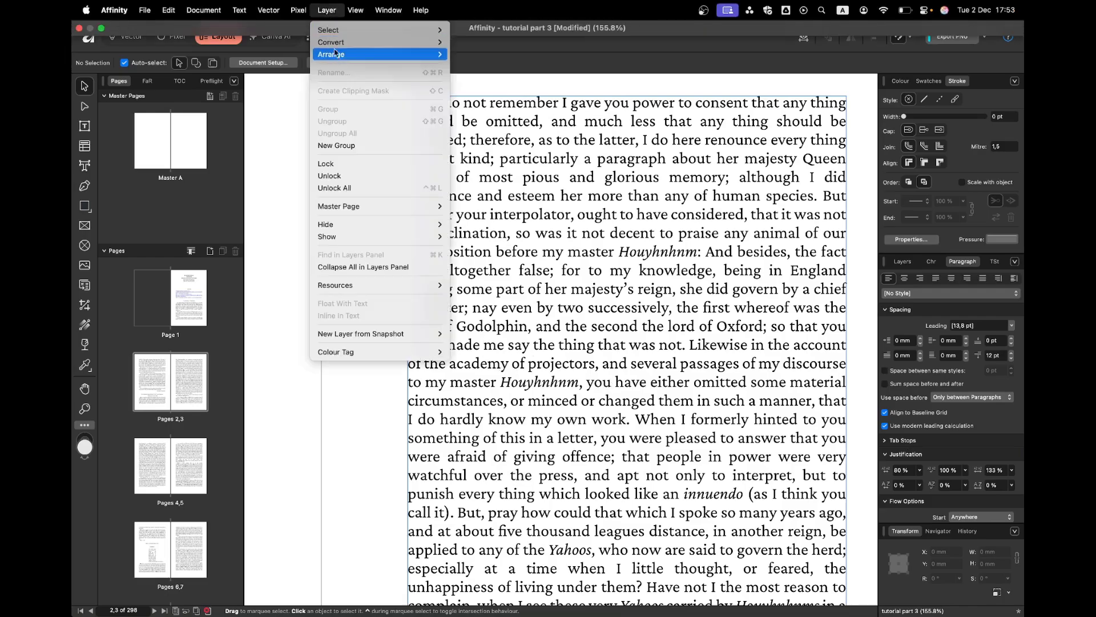
pyautogui.moveTo(359, 10)
pyautogui.moveTo(366, 73)
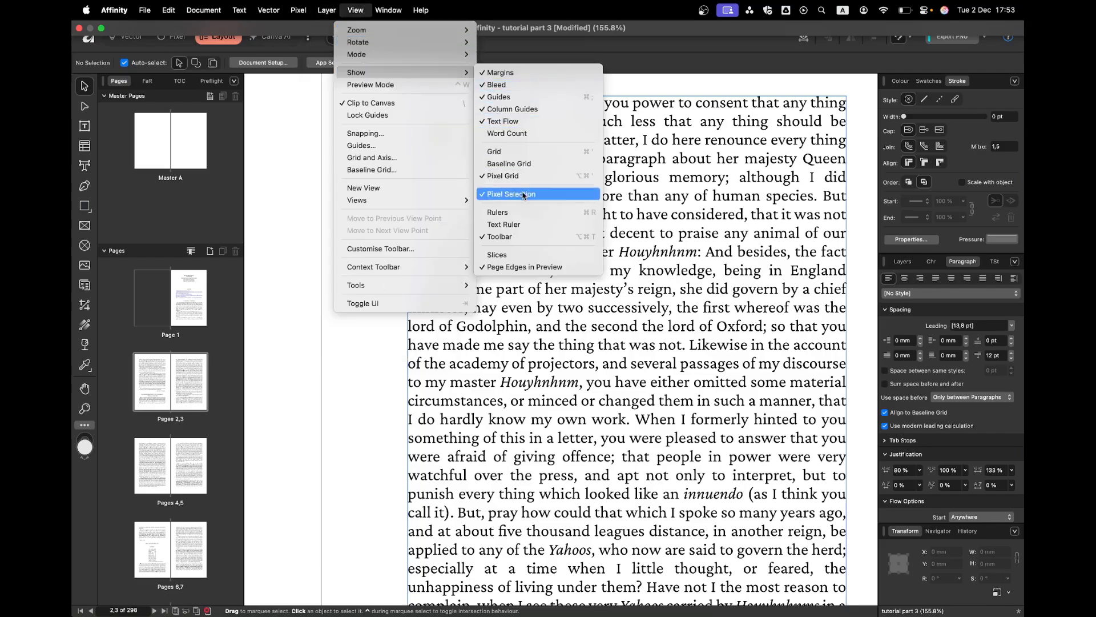
pyautogui.click(502, 212)
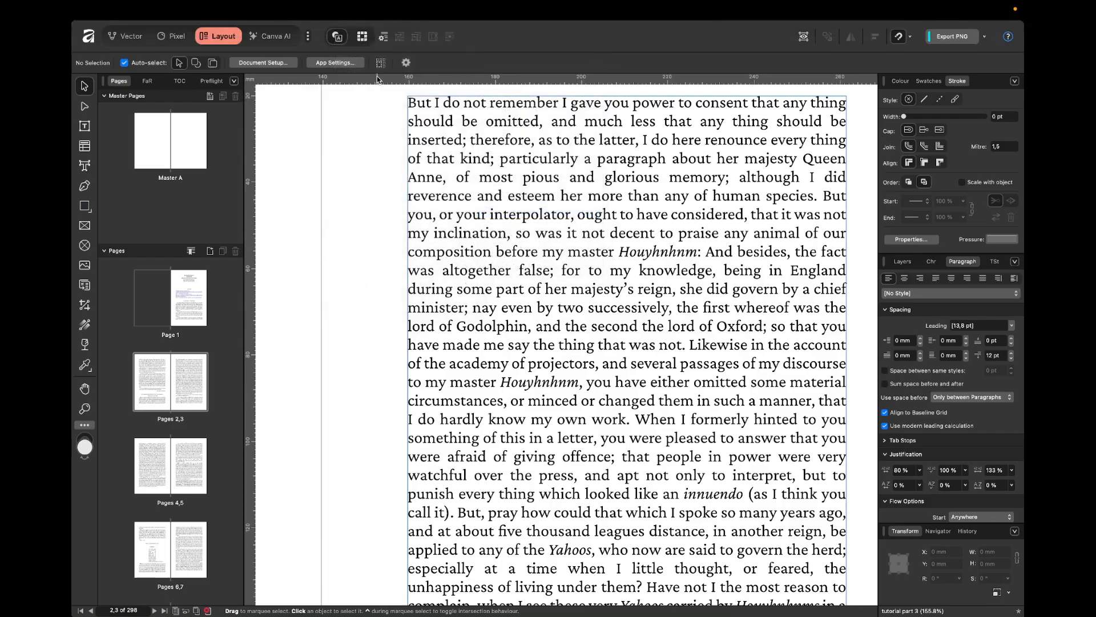
# Drag two horizontal guides from the top ruler to 44.0 mm and 48.8 mm.
pyautogui.moveTo(381, 81); pyautogui.dragTo(357, 200)
pyautogui.moveTo(373, 78); pyautogui.dragTo(367, 218)
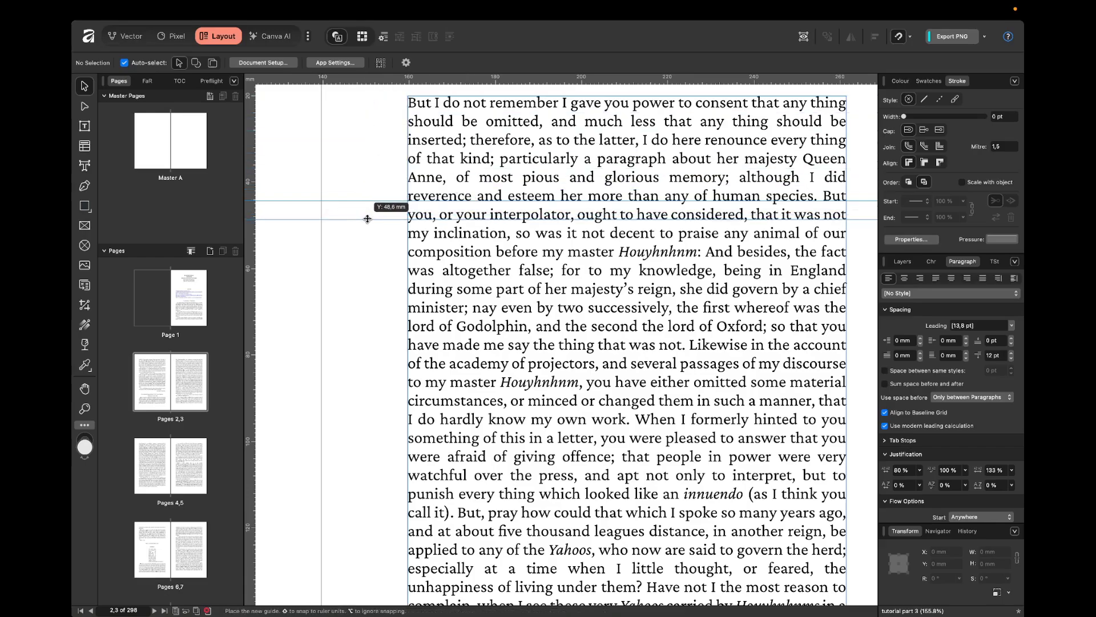
pyautogui.scroll(3, 383, 220)
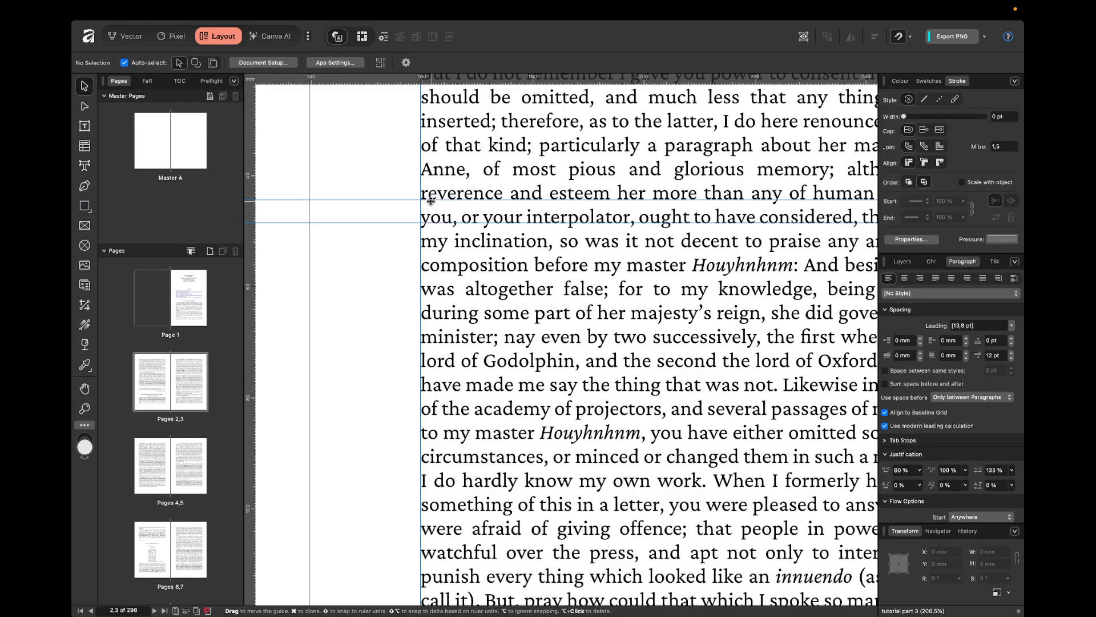
pyautogui.scroll(-5, 431, 200)
# Select all the right page's story text and set its leading to 15 pt.
pyautogui.doubleClick(569, 257)
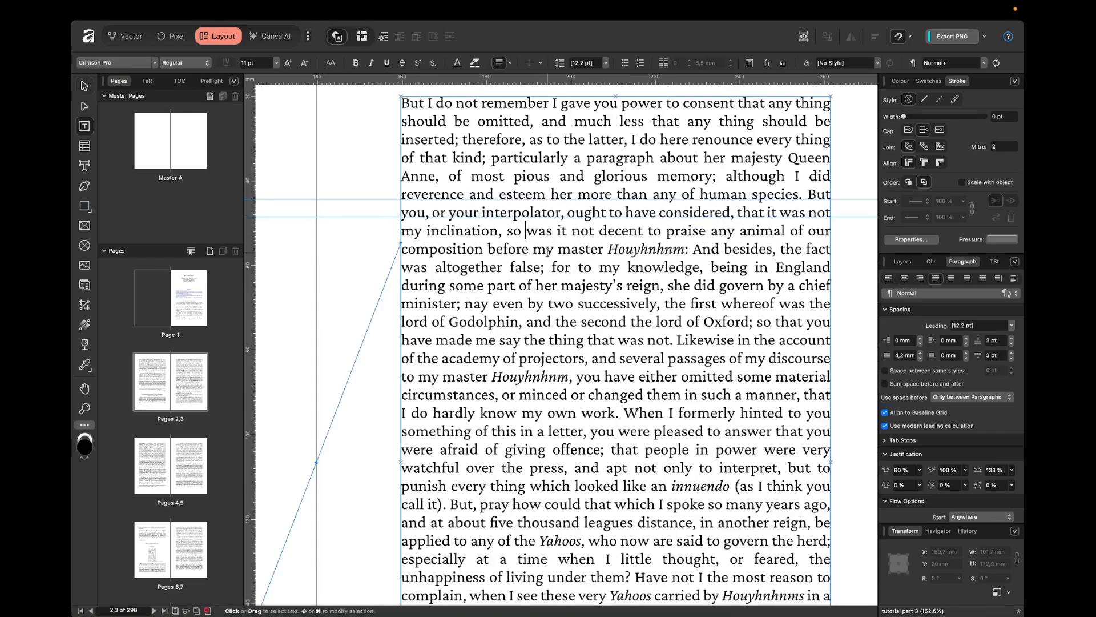
pyautogui.press('super+a')
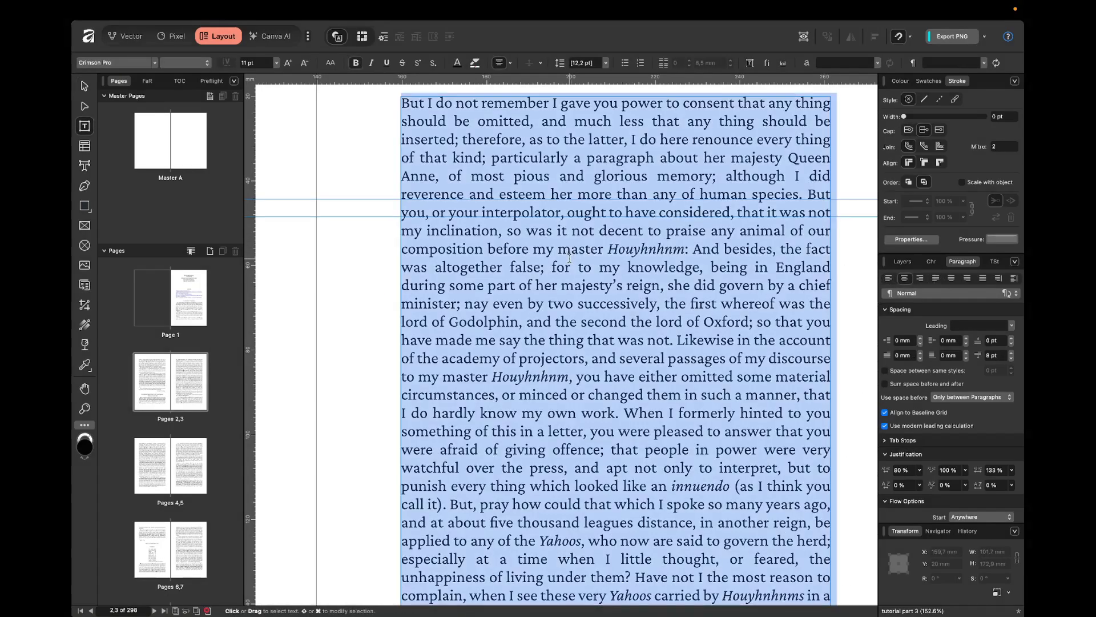
pyautogui.click(983, 325)
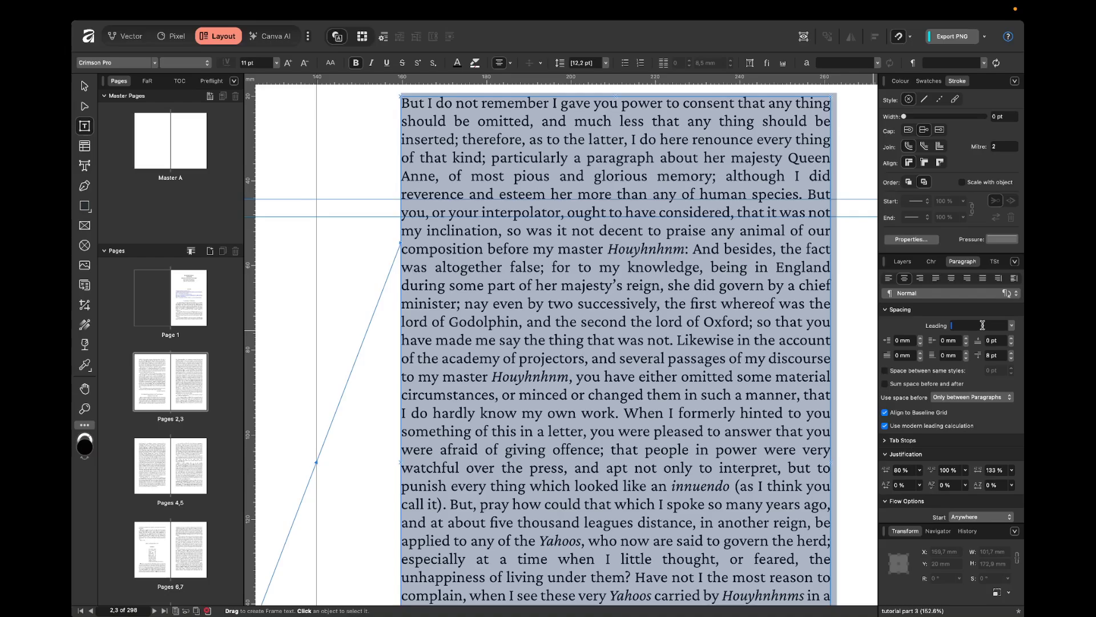
pyautogui.write('15')
pyautogui.press('Return')
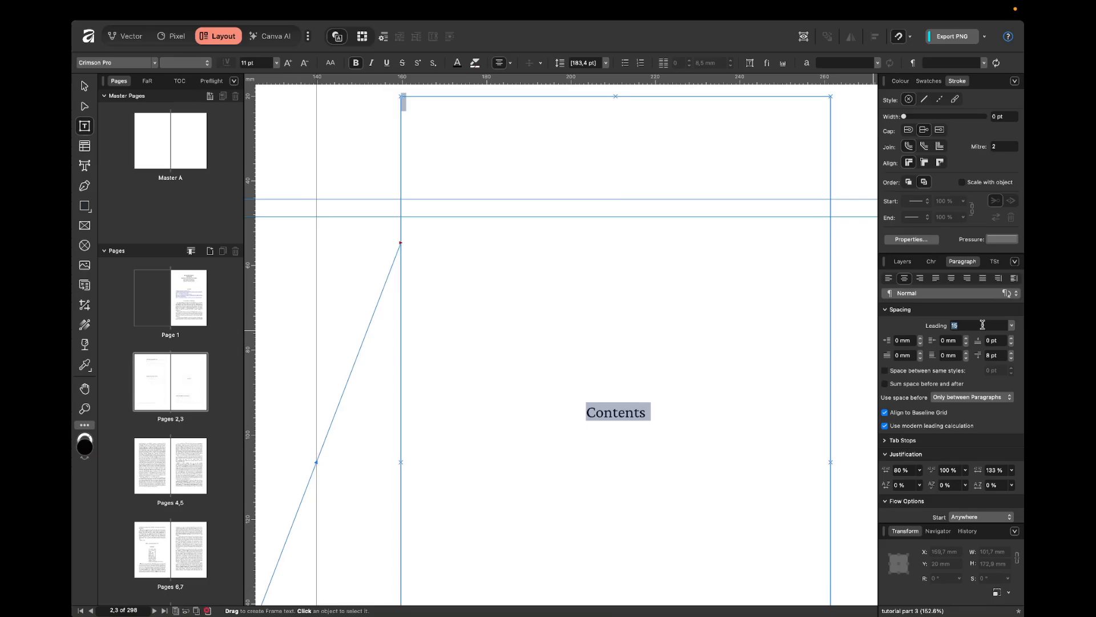
pyautogui.press('Right')
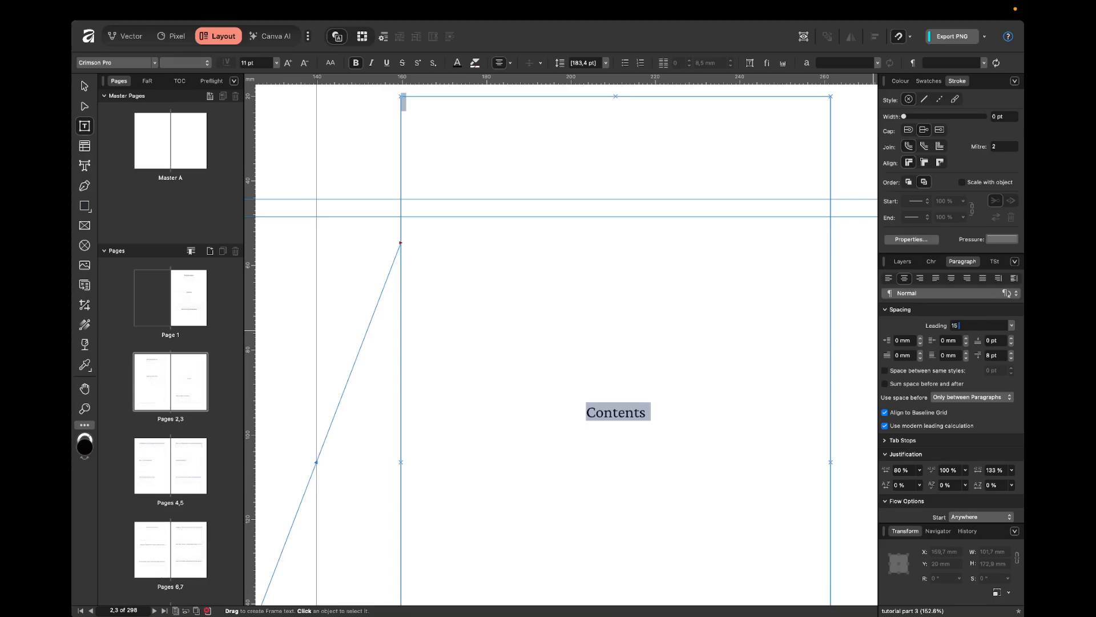
pyautogui.press('Escape')
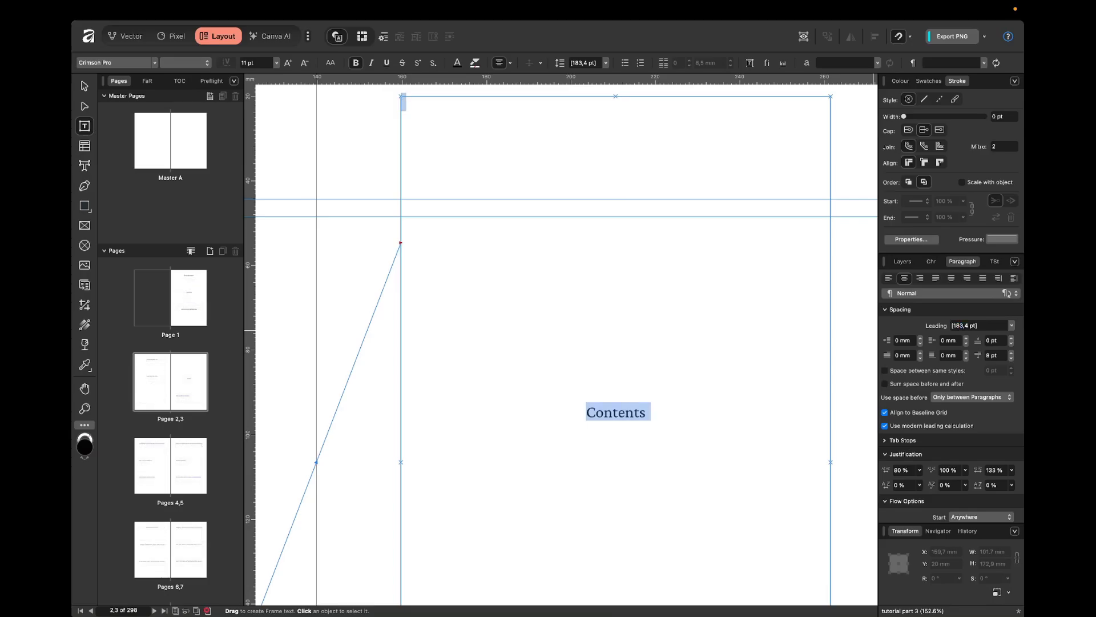
pyautogui.click(1011, 325)
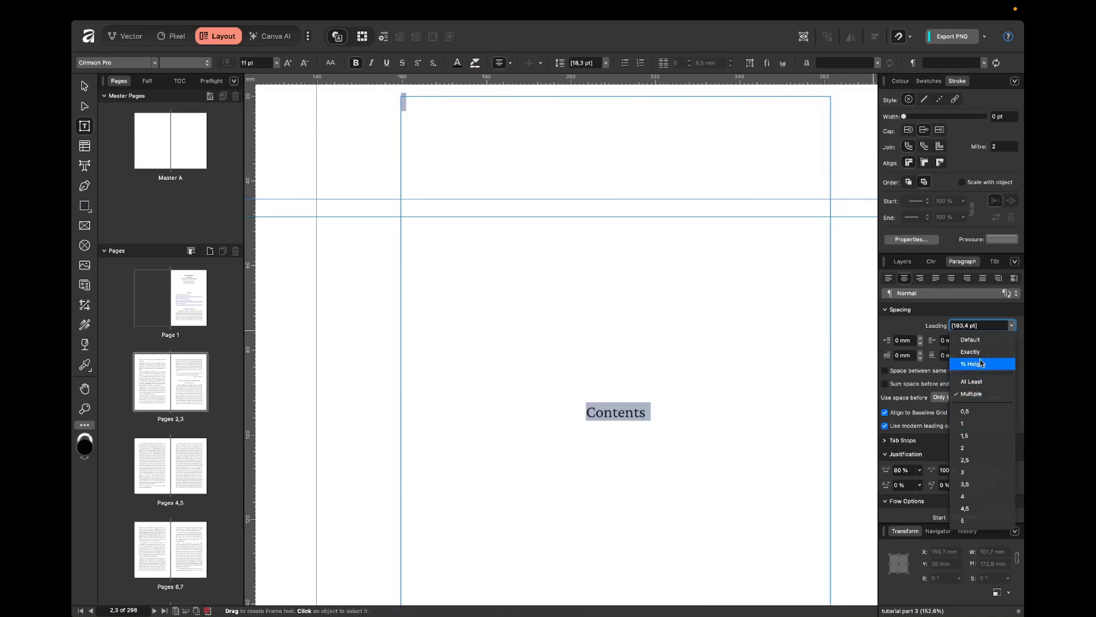
pyautogui.click(970, 352)
pyautogui.click(983, 326)
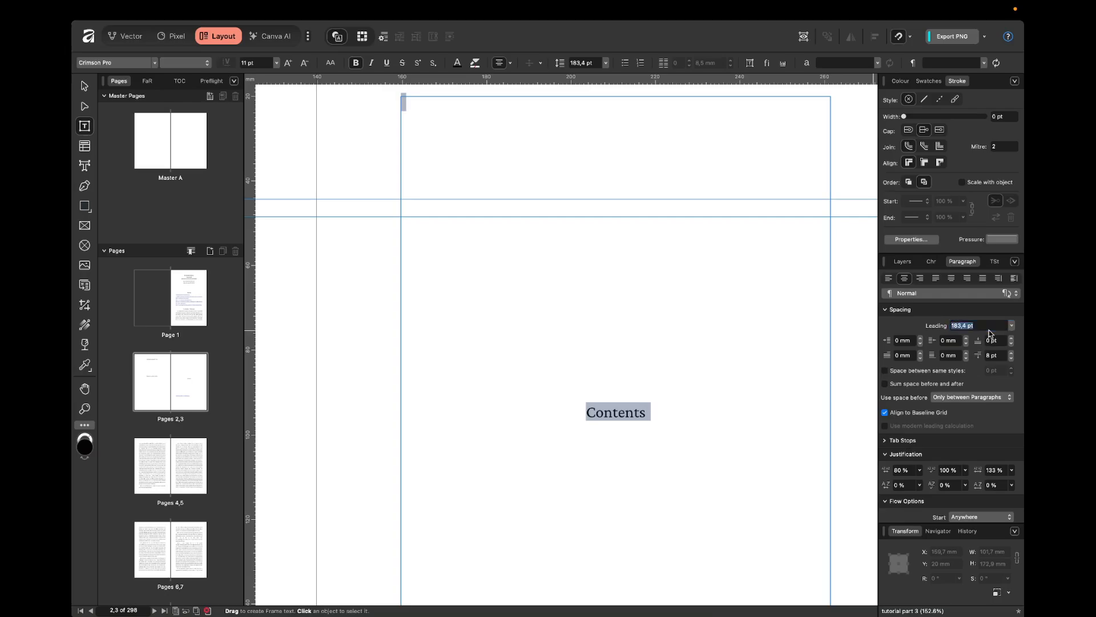
pyautogui.write('15')
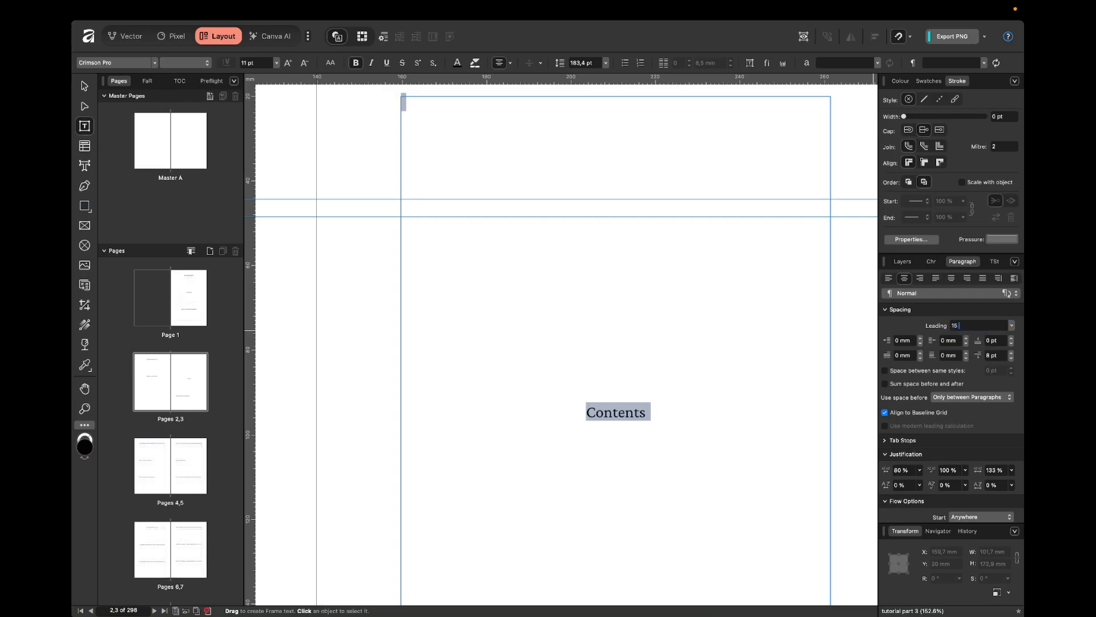
pyautogui.write(' pt')
pyautogui.press('Return')
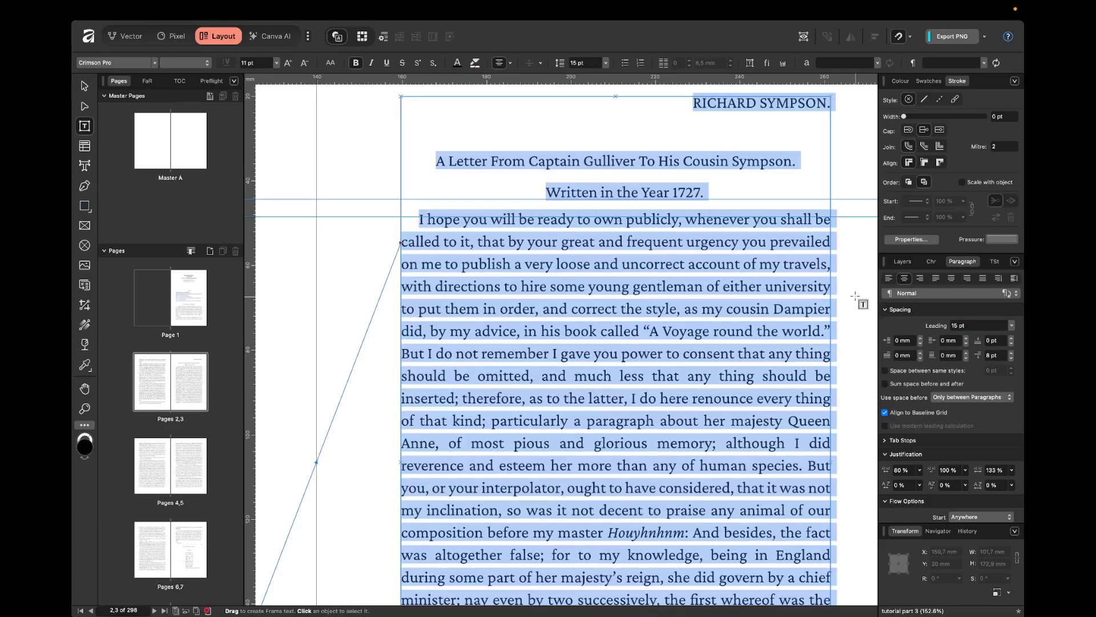
# Select all the story text and zero its left indent, right indent and space before.
pyautogui.scroll(-3, 855, 296)
pyautogui.hscroll(-3, 628, 257)
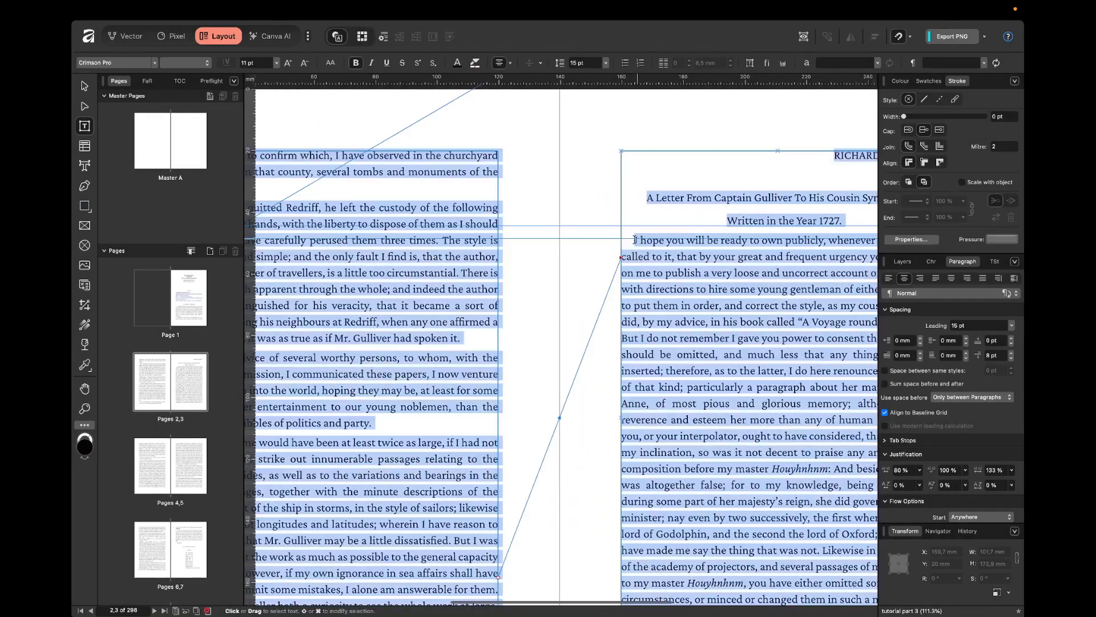
pyautogui.press('super+a')
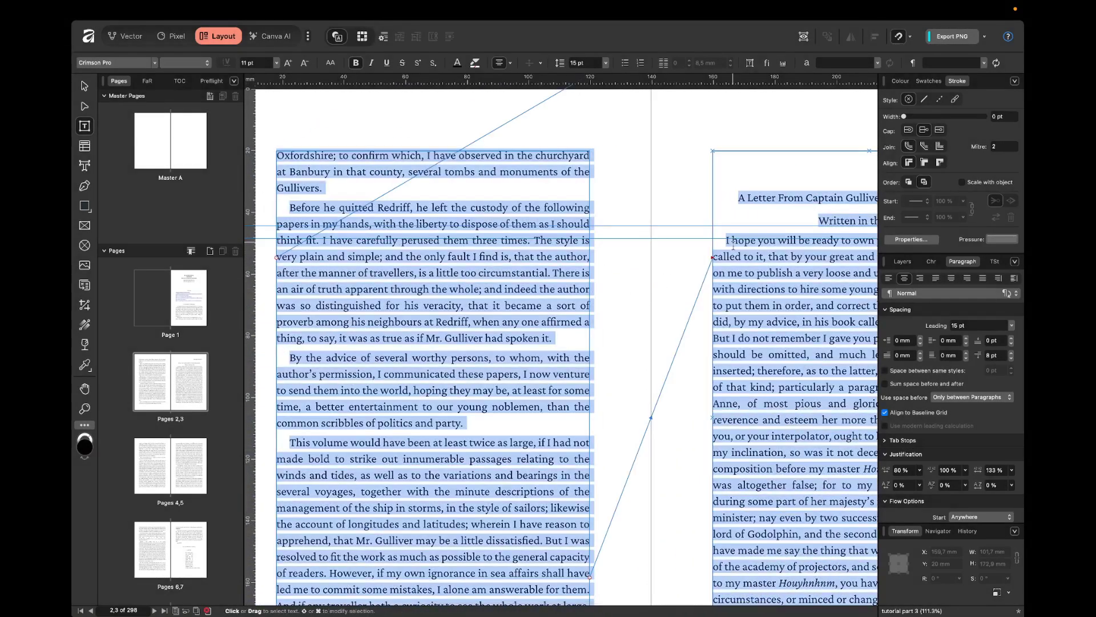
pyautogui.hscroll(5, 628, 229)
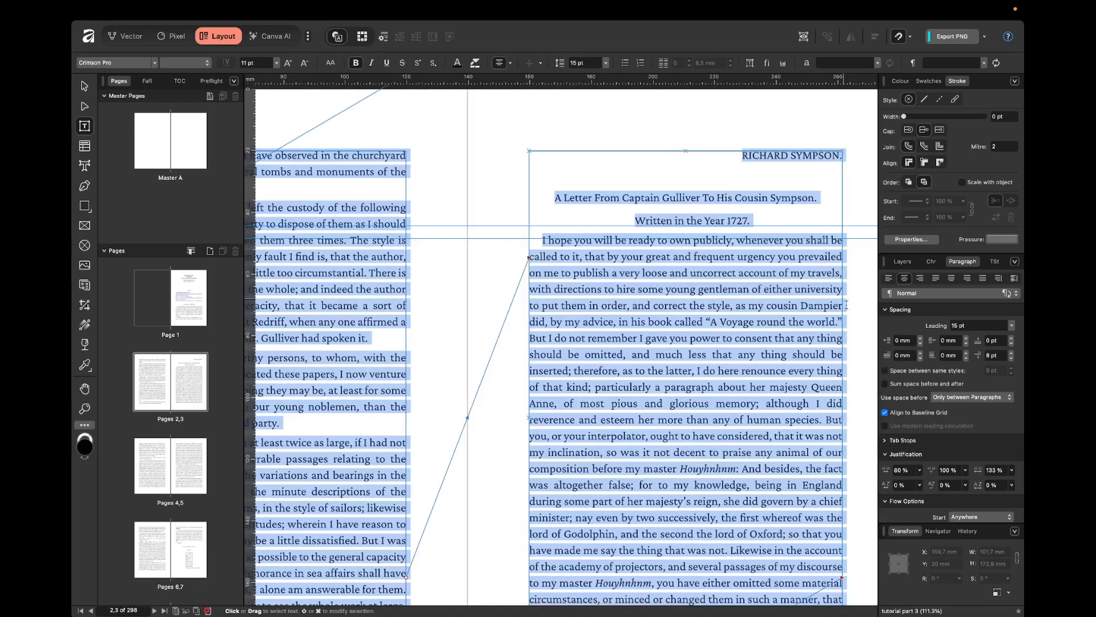
pyautogui.click(902, 341)
pyautogui.write('0')
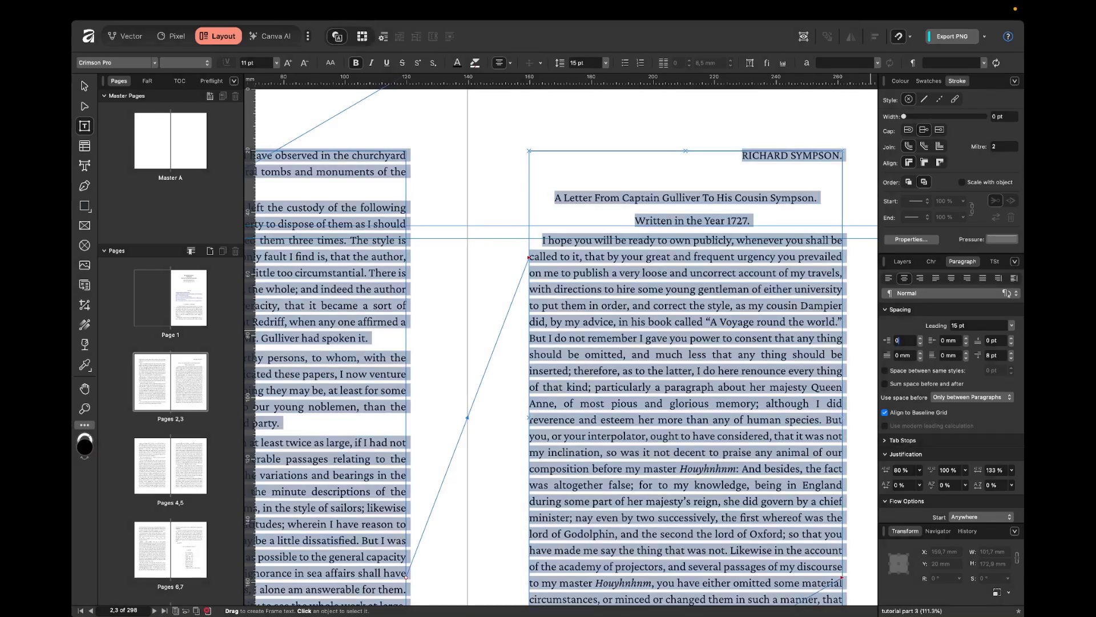
pyautogui.press('Tab')
pyautogui.write('0')
pyautogui.press('Tab')
pyautogui.press('Return')
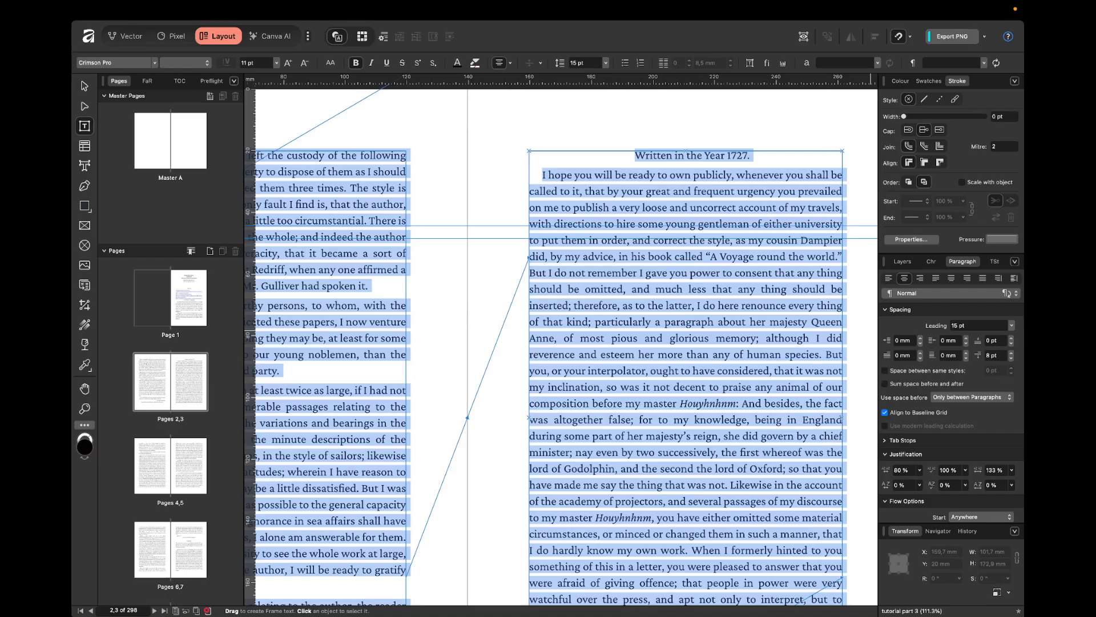
# Give paragraphs a 15 pt first-line indent and 0 space after.
pyautogui.click(911, 354)
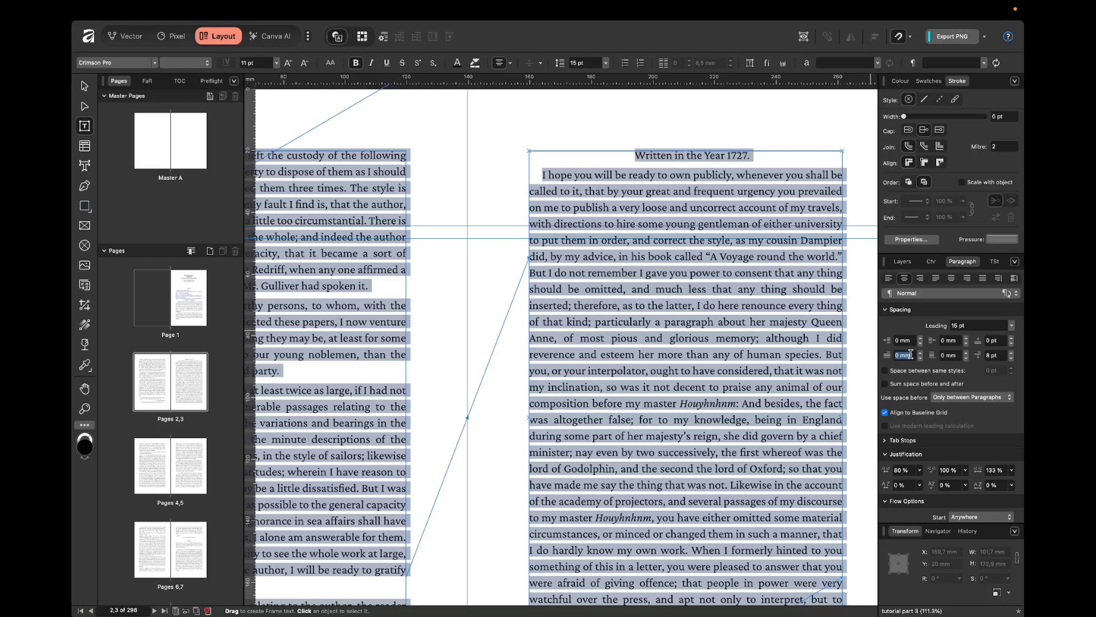
pyautogui.write('15 pt')
pyautogui.press('Return')
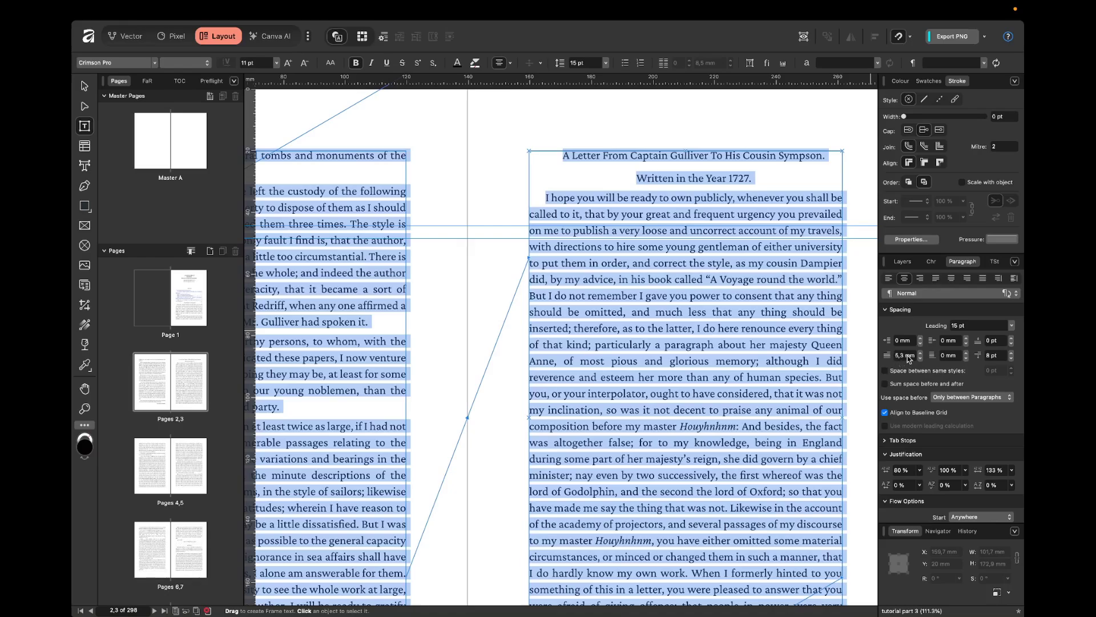
pyautogui.click(952, 355)
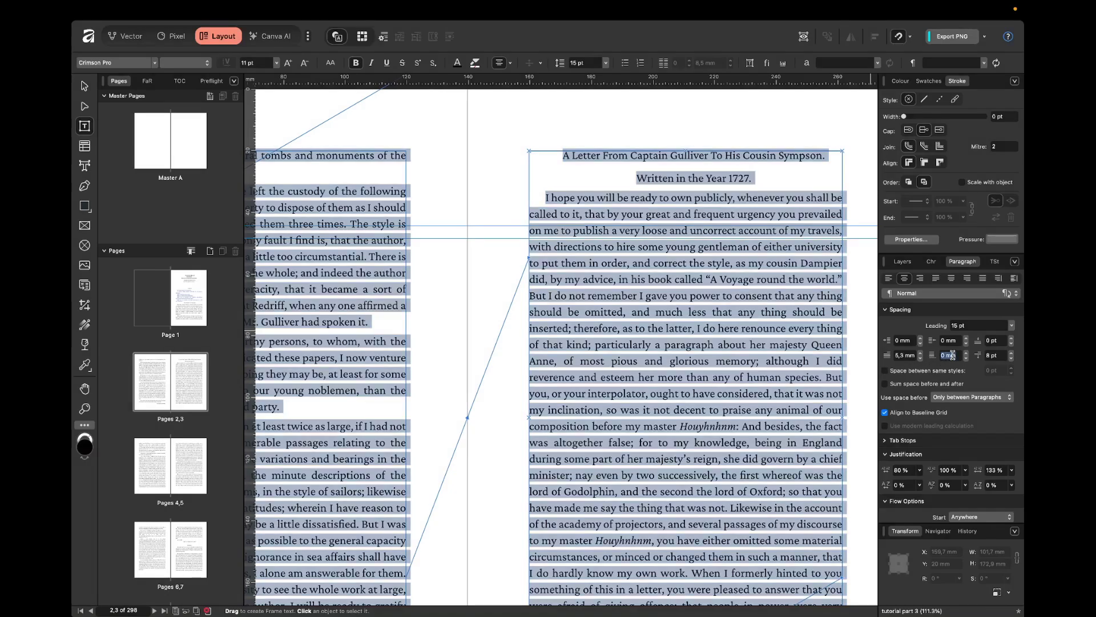
pyautogui.write('0')
pyautogui.click(992, 356)
pyautogui.write('0')
pyautogui.press('Return')
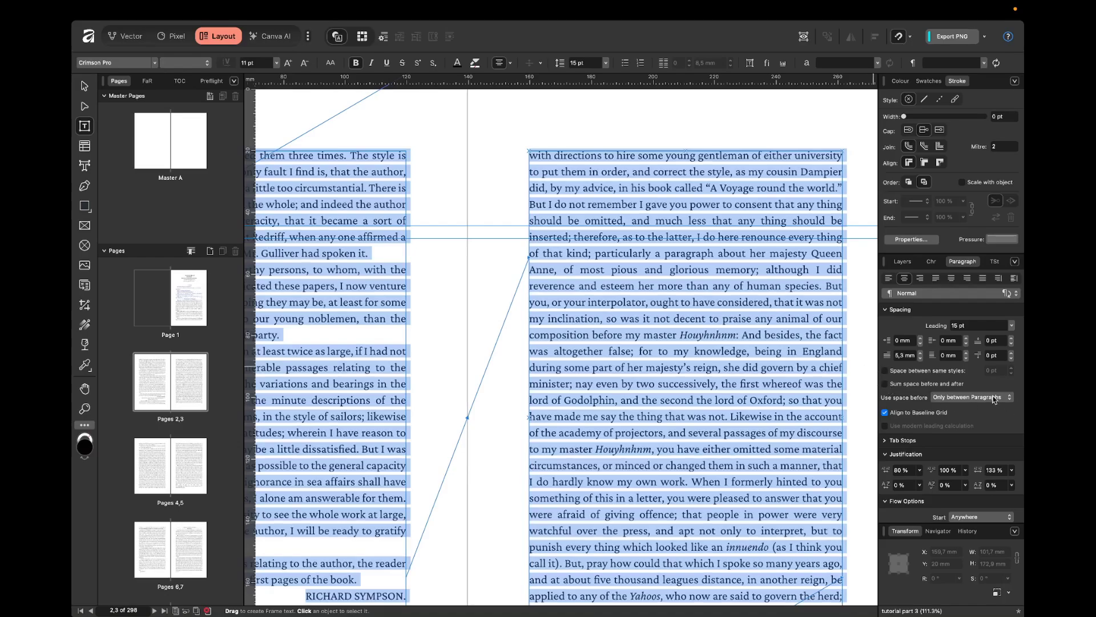
# Switch Prevent orphaned first lines off and back on.
pyautogui.scroll(-2, 1006, 386)
pyautogui.scroll(-6, 1004, 385)
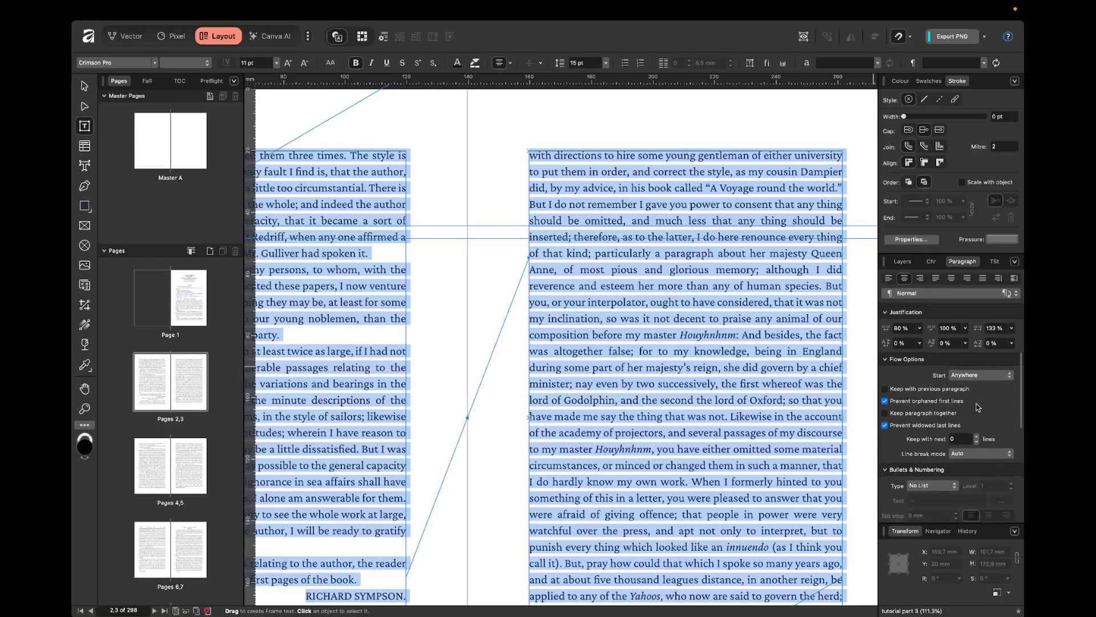
pyautogui.click(918, 404)
pyautogui.click(932, 406)
# Select all linked text and compare reflow with orphan and widow prevention toggled, leaving both on.
pyautogui.hscroll(-10, 689, 425)
pyautogui.scroll(-3, 689, 425)
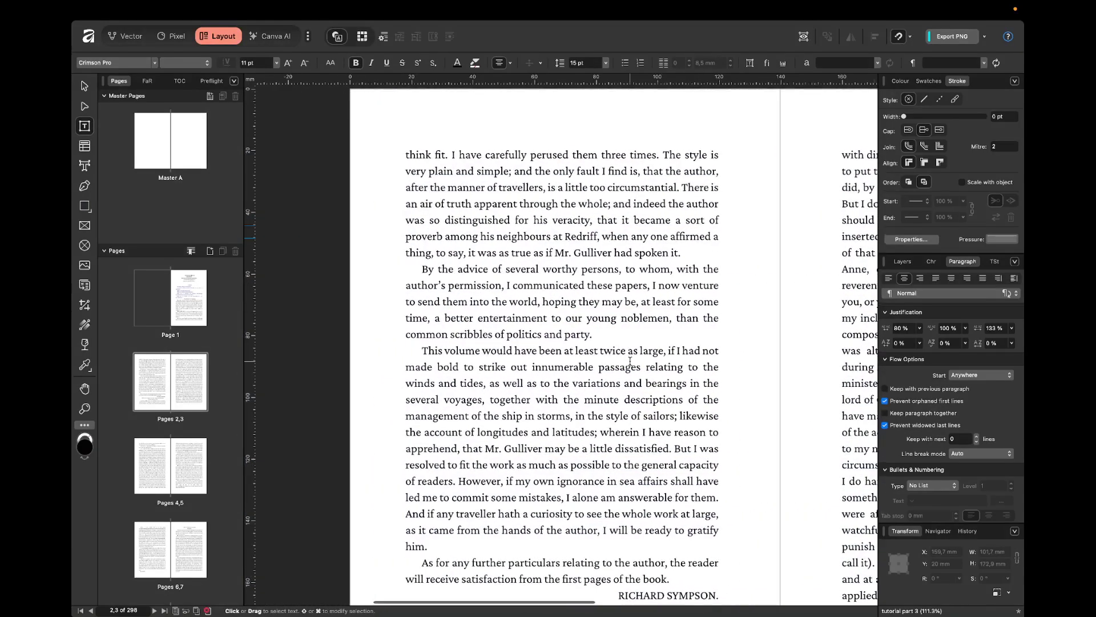
pyautogui.hscroll(3, 689, 425)
pyautogui.scroll(-12, 689, 425)
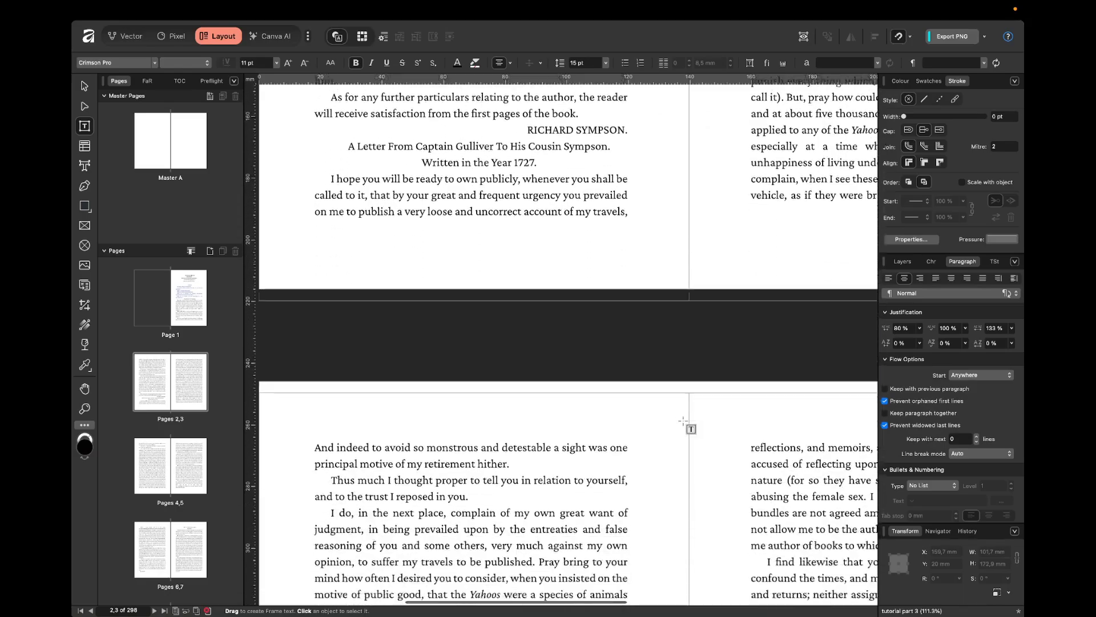
pyautogui.scroll(-3, 488, 515)
pyautogui.press('super+a')
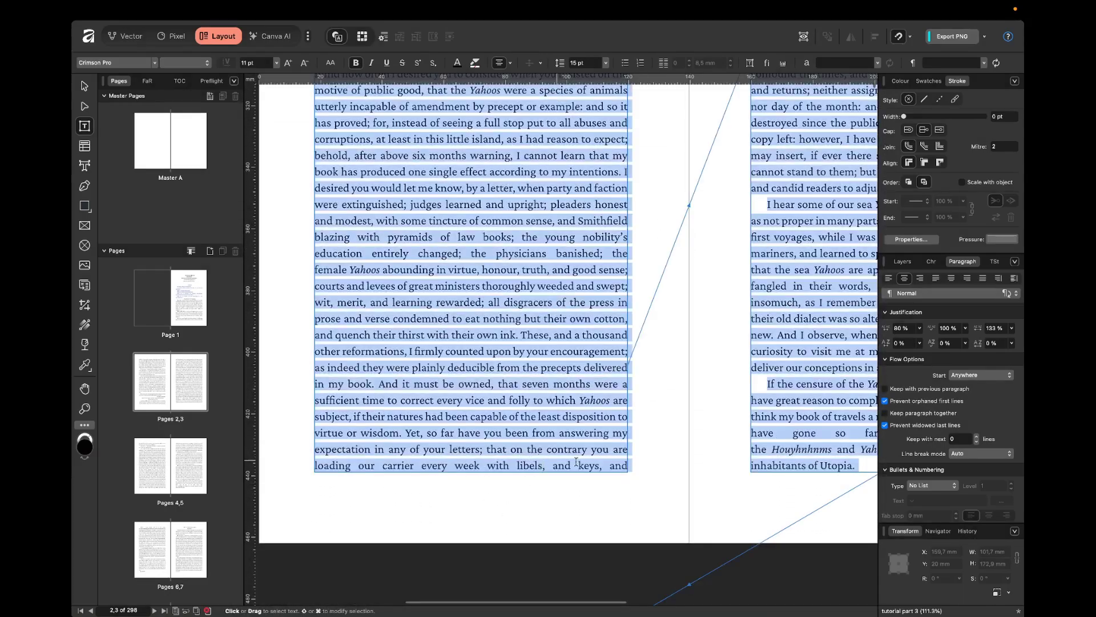
pyautogui.click(942, 402)
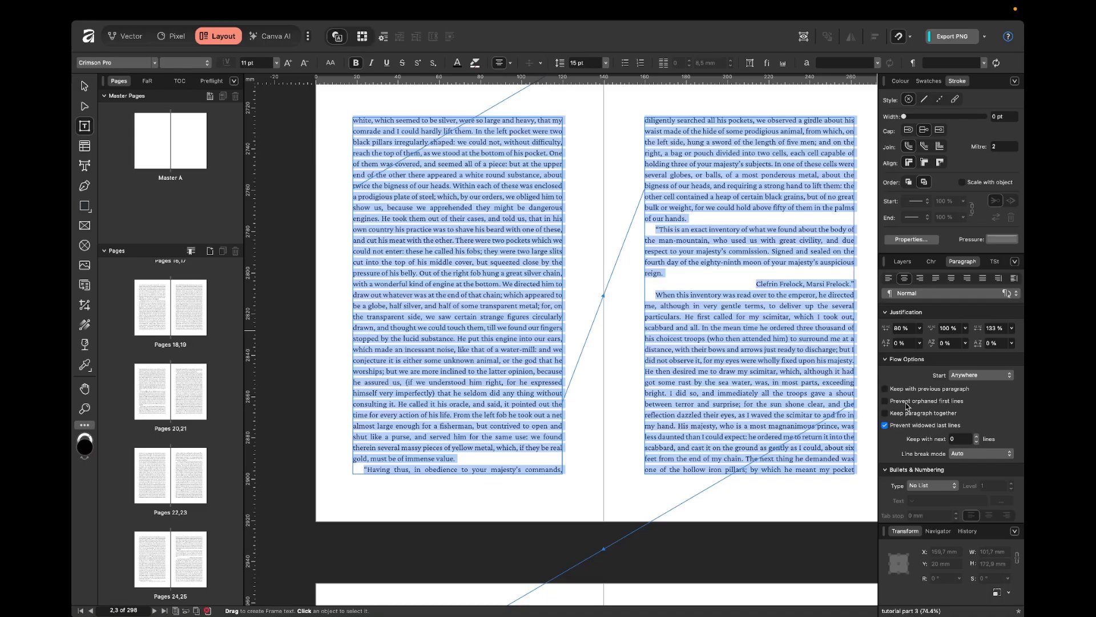
pyautogui.click(907, 403)
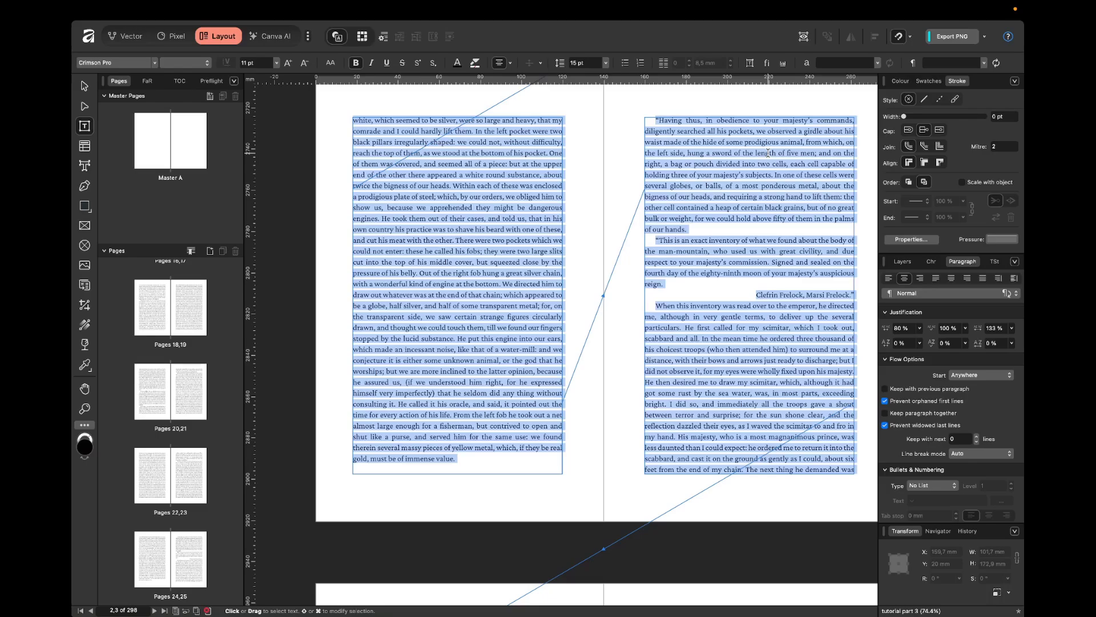
pyautogui.click(913, 428)
pyautogui.click(915, 429)
pyautogui.scroll(-5, 925, 382)
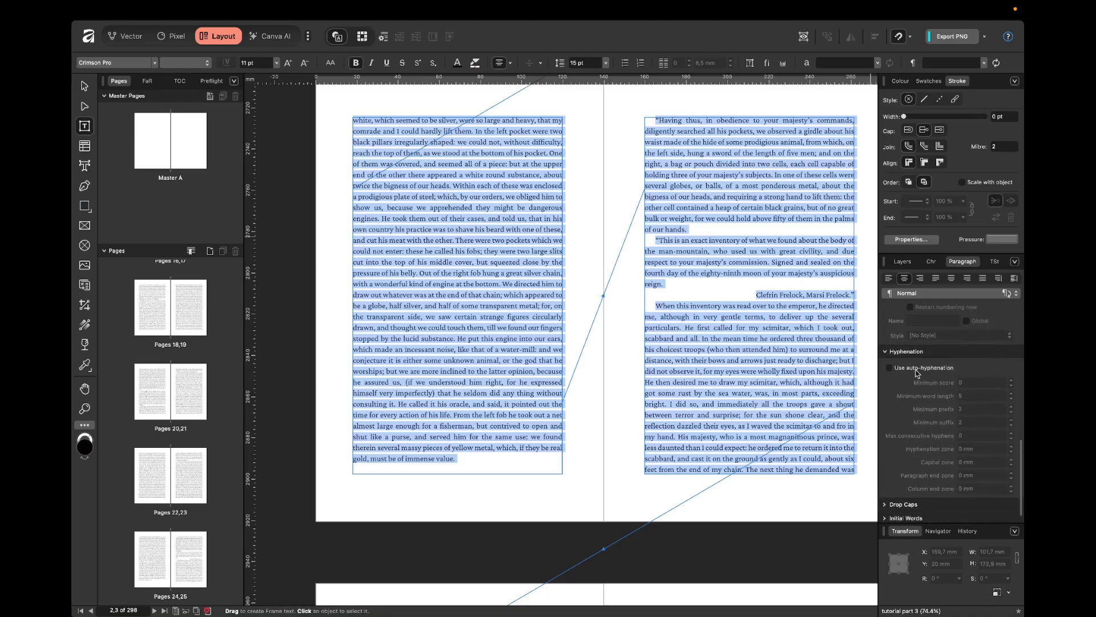
# Toggle Use auto-hyphenation on and back off, leaving it disabled.
pyautogui.click(921, 370)
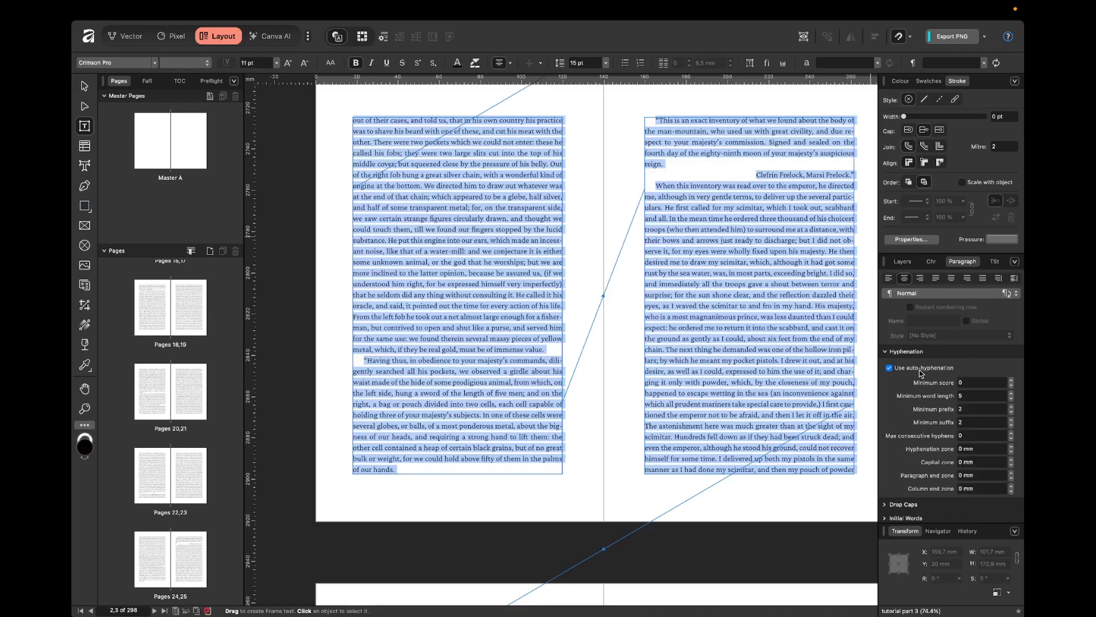
pyautogui.click(920, 371)
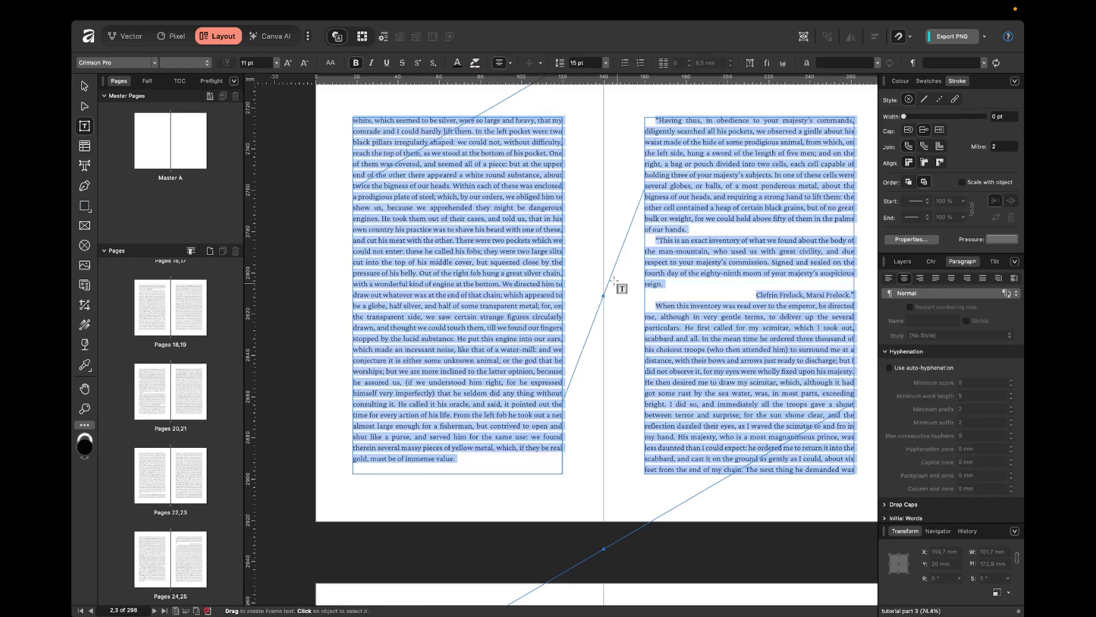
pyautogui.scroll(-5, 724, 246)
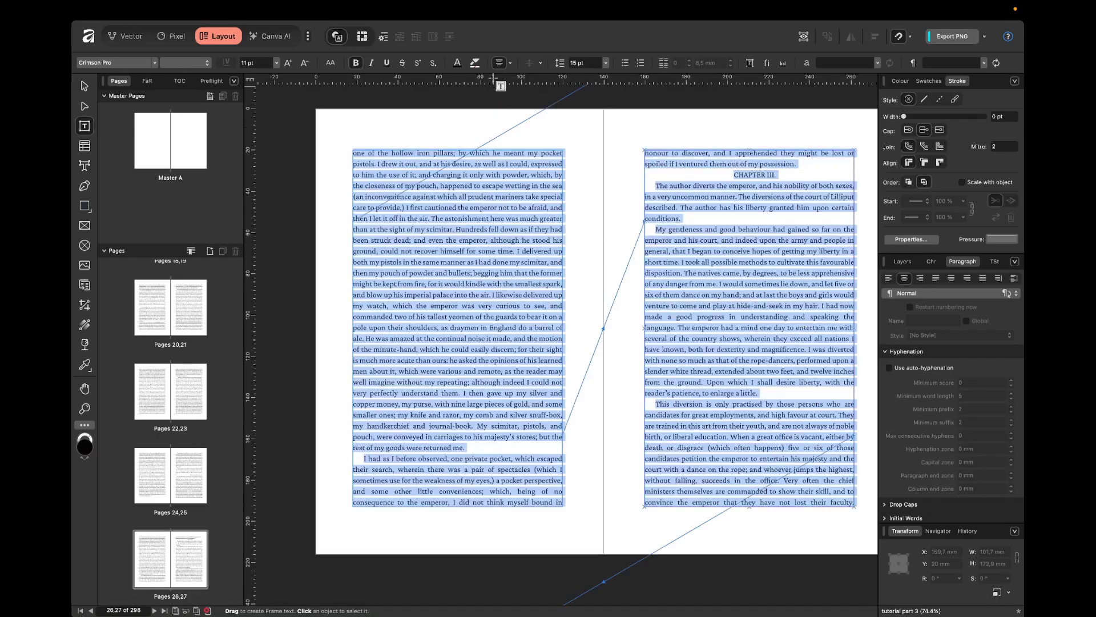
# Set the body text alignment to Justified Left and check a line on the right page.
pyautogui.click(510, 64)
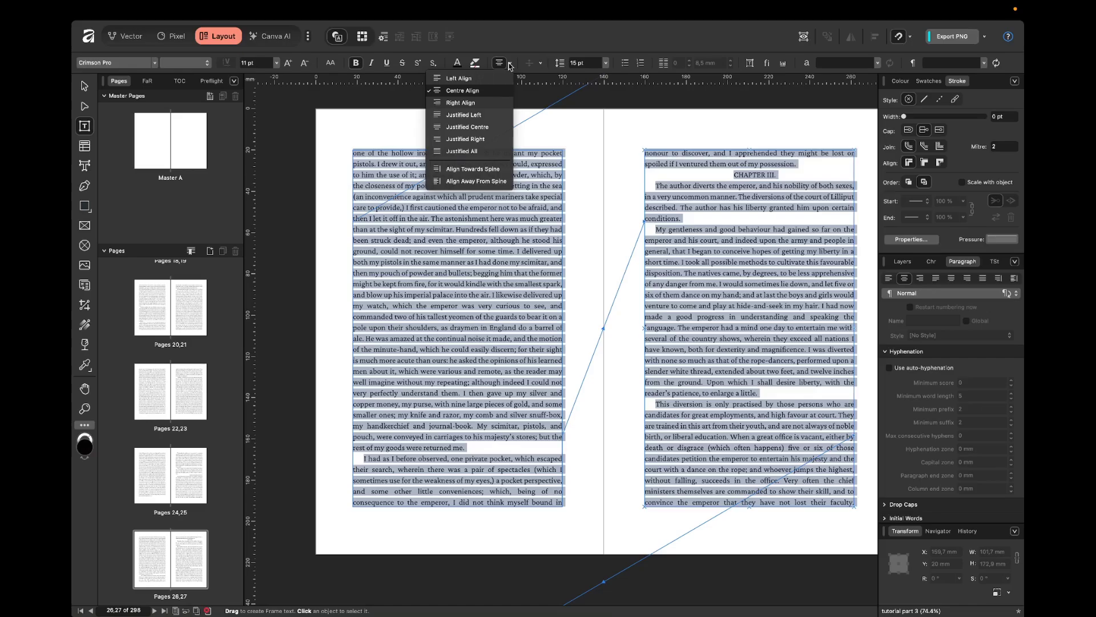
pyautogui.click(488, 121)
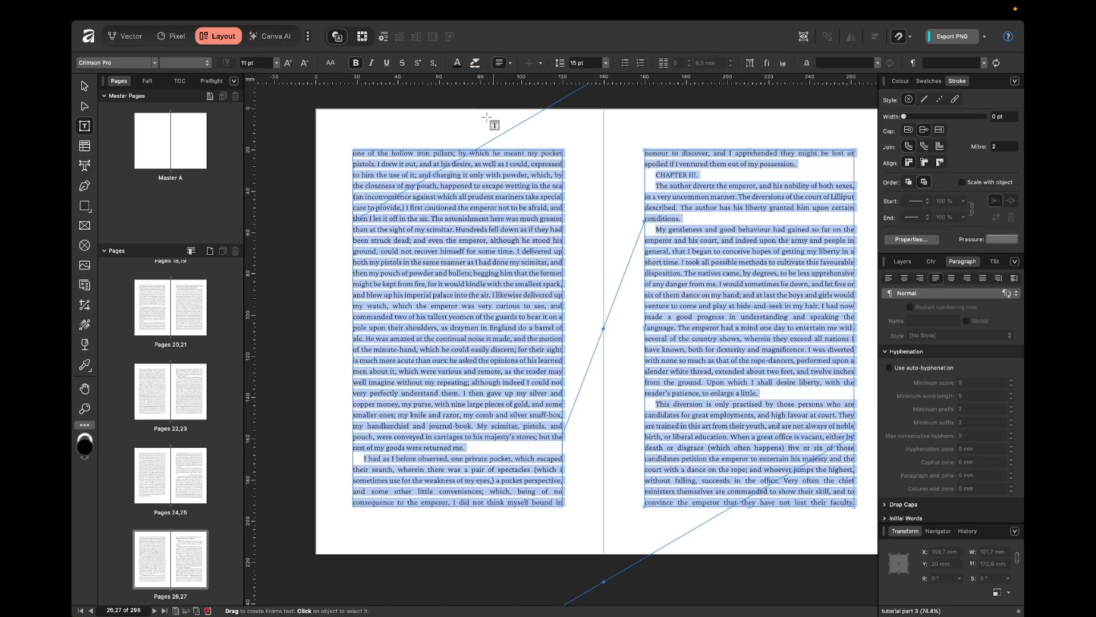
pyautogui.press('Escape')
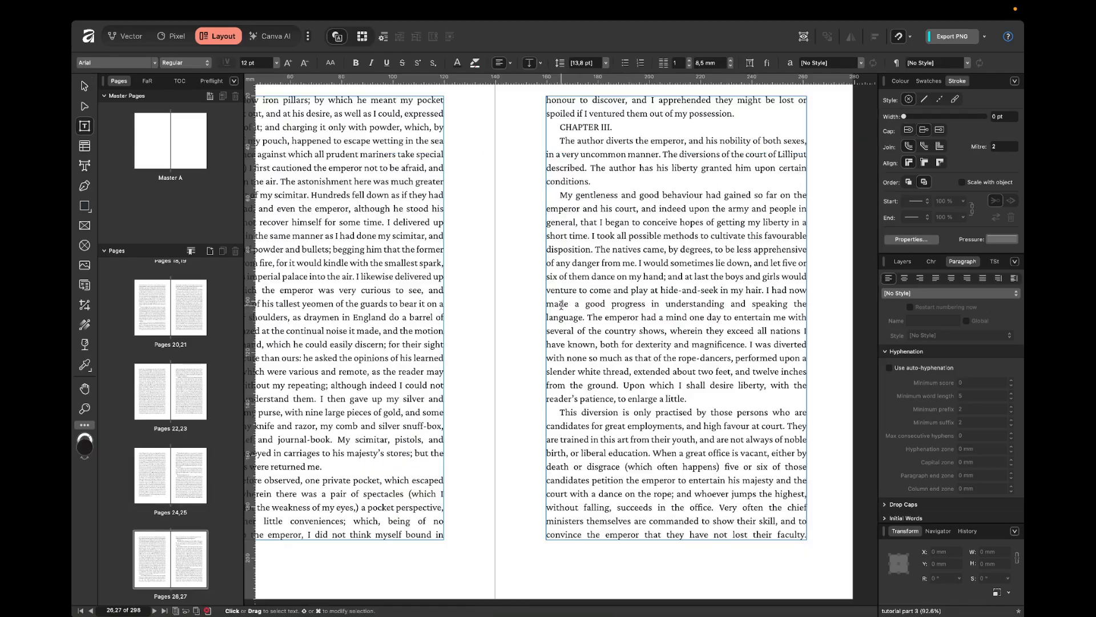
pyautogui.moveTo(561, 304); pyautogui.dragTo(804, 301)
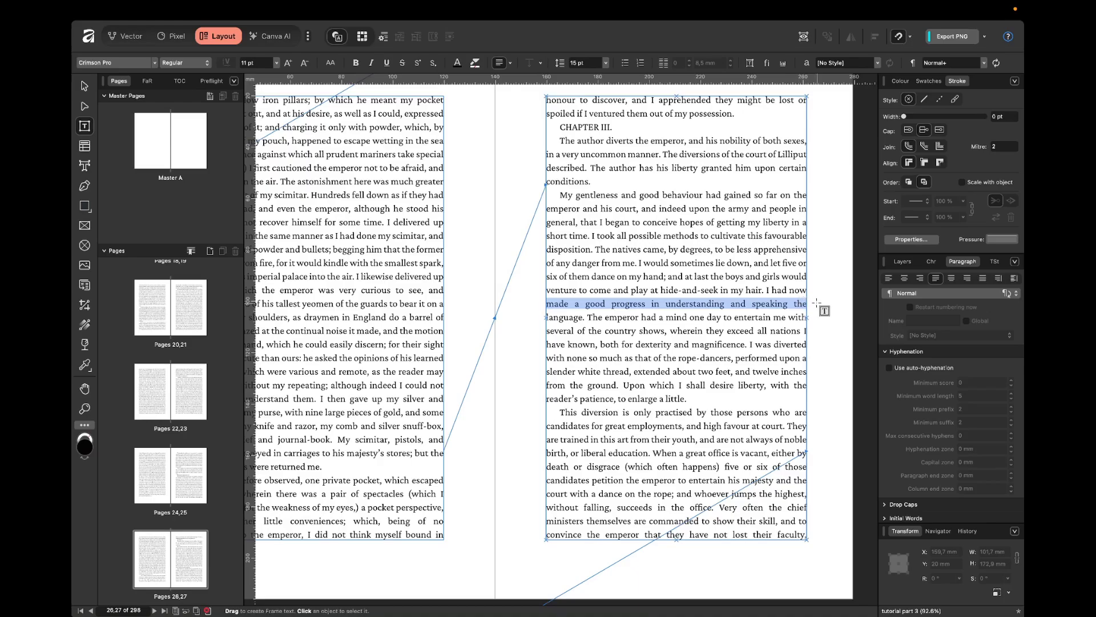
pyautogui.click(822, 309)
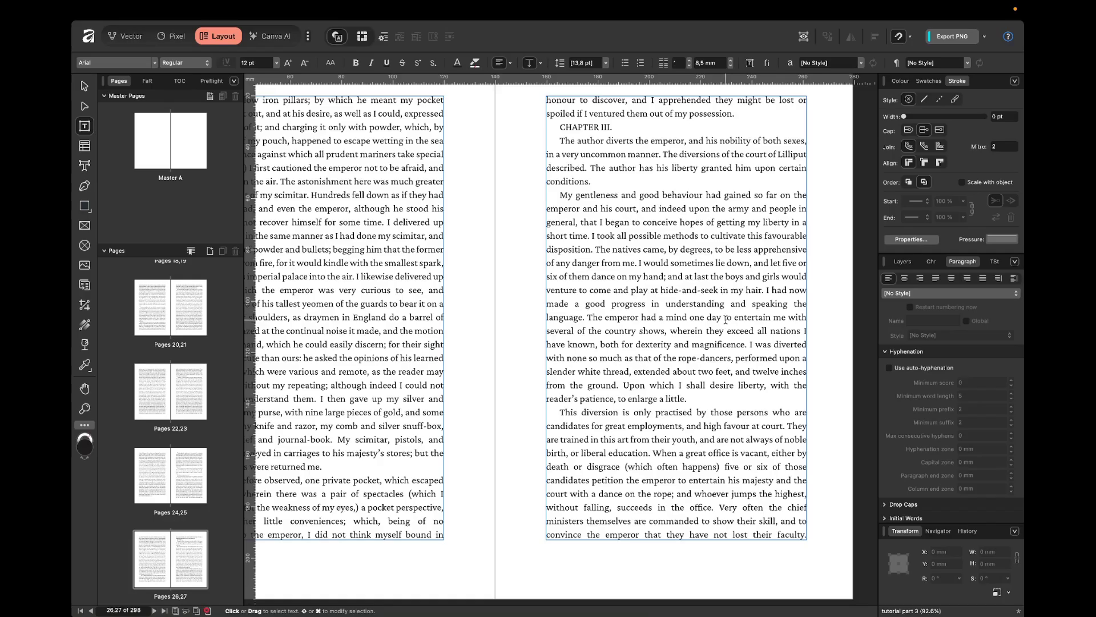
pyautogui.scroll(-10, 627, 356)
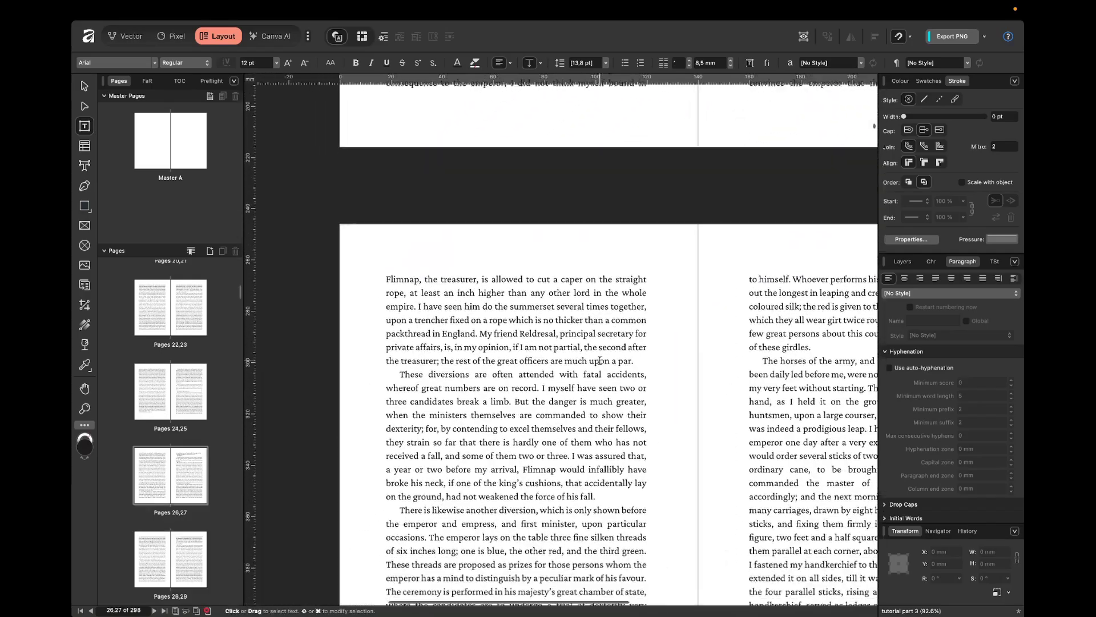
pyautogui.hscroll(5, 599, 361)
pyautogui.click(596, 287)
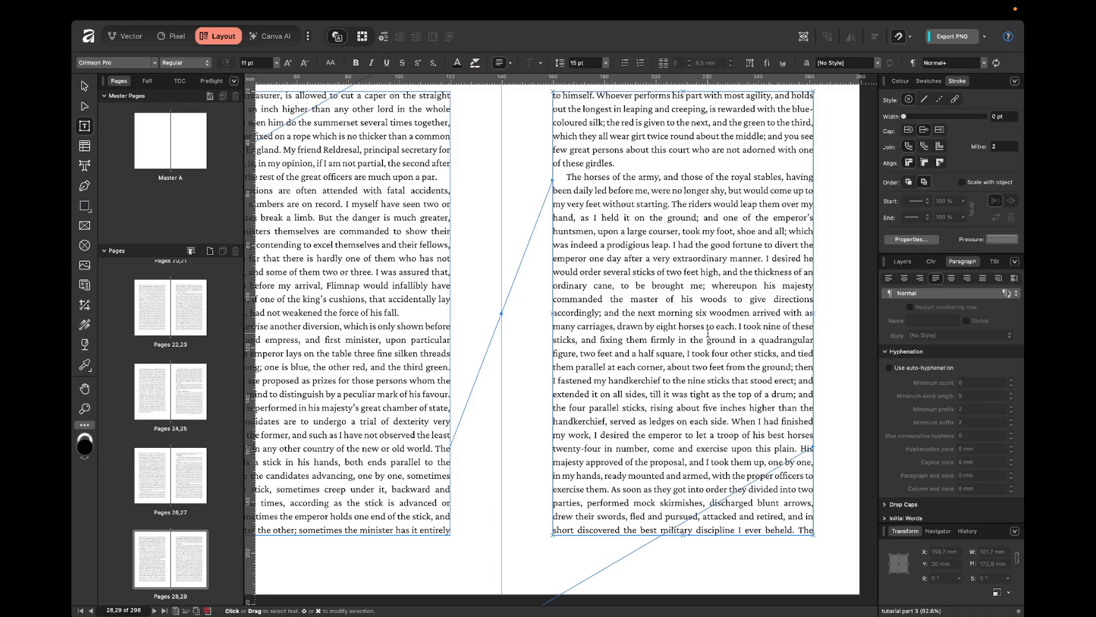
# Select all body text and tick Use auto-hyphenation, with minimum prefix 3 and minimum word length 3.
pyautogui.press('super+a')
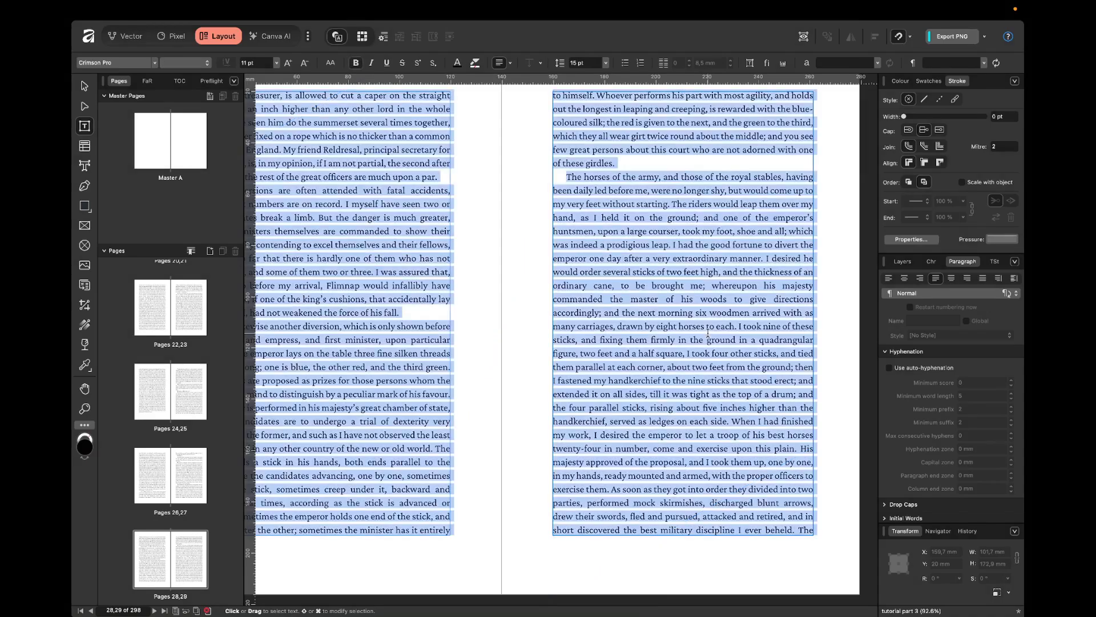
pyautogui.click(939, 371)
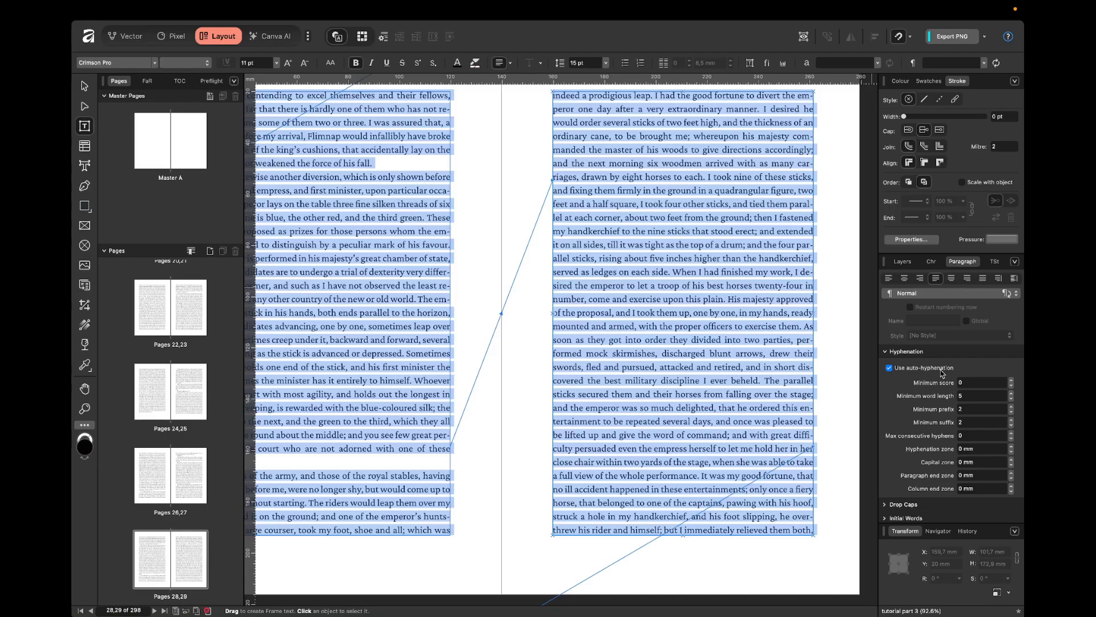
pyautogui.click(1012, 404)
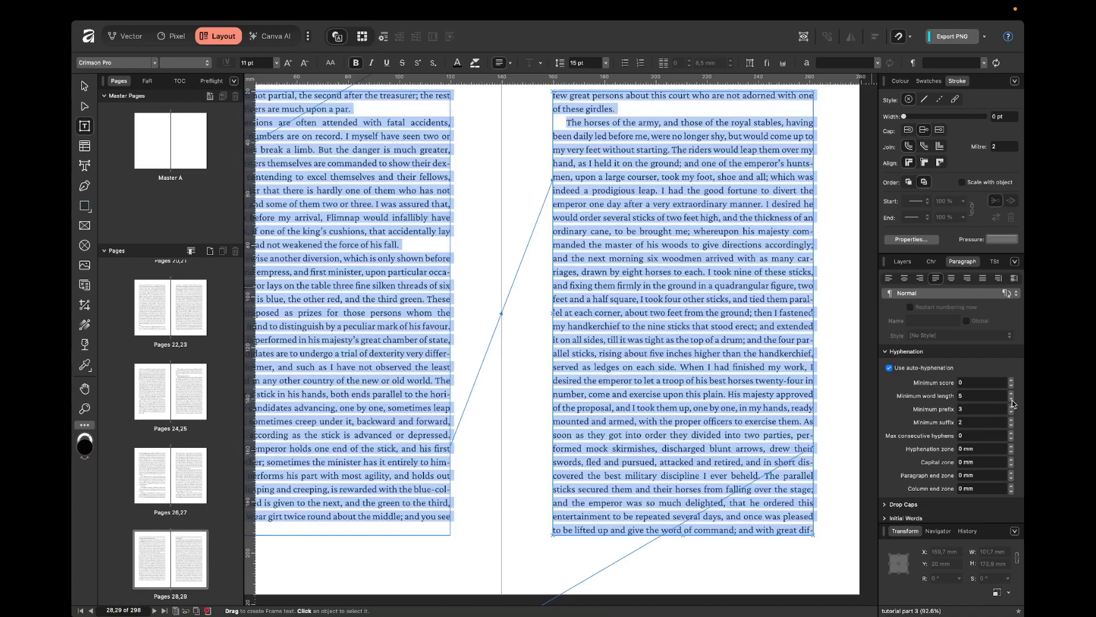
pyautogui.click(1011, 399)
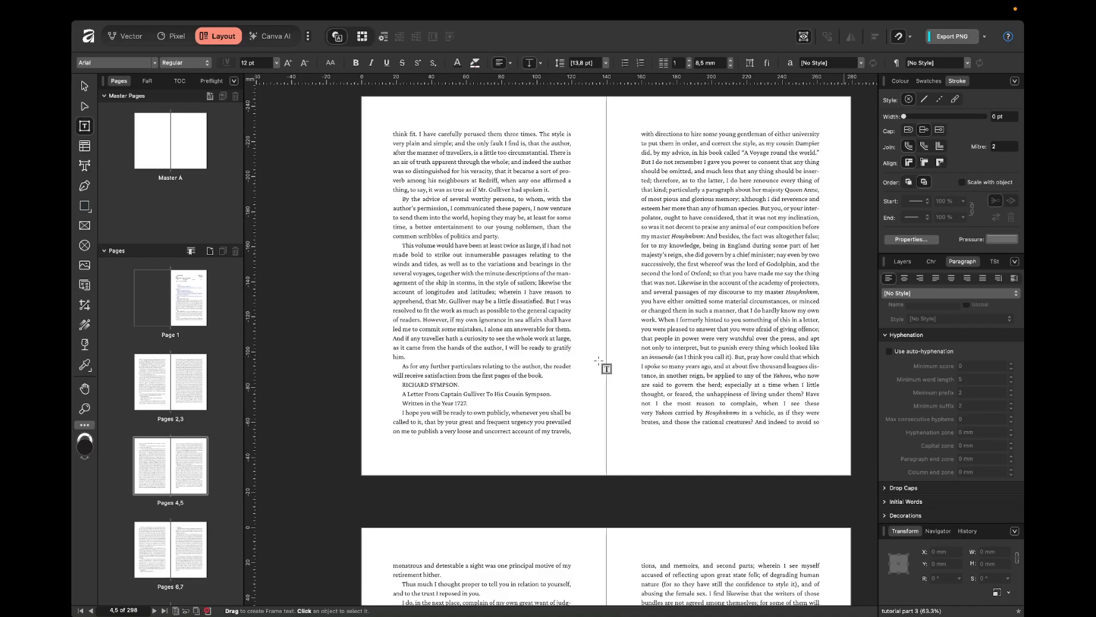
# Switch to the Move tool and shift the pages 2–3 horizontal guide a little lower.
pyautogui.hscroll(2, 606, 368)
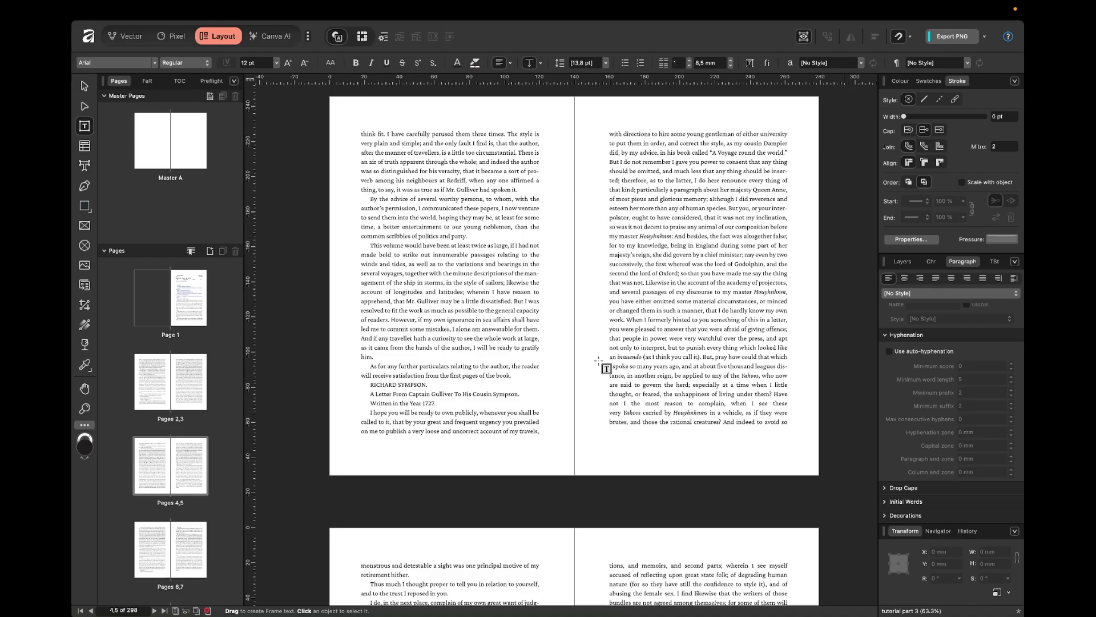
pyautogui.scroll(5, 607, 368)
pyautogui.scroll(1, 607, 369)
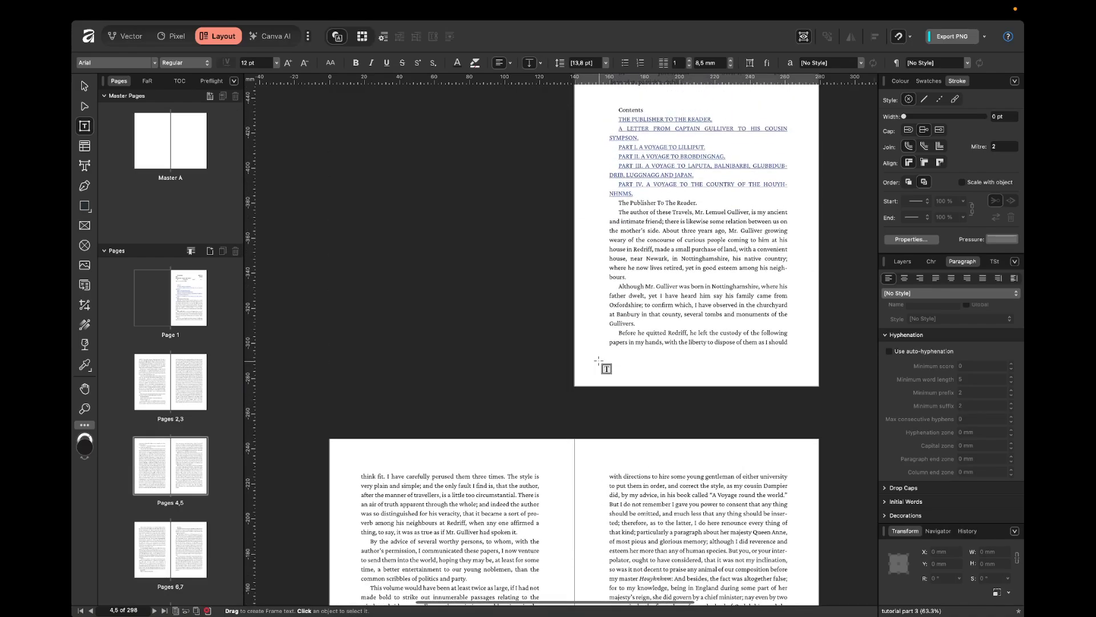
pyautogui.scroll(-3, 606, 368)
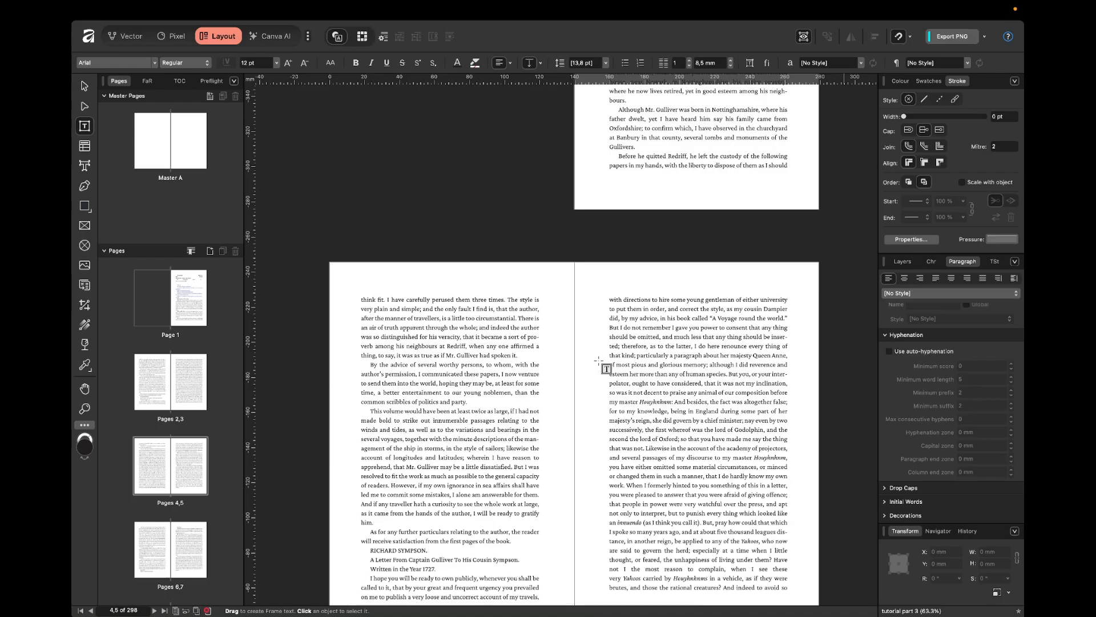
pyautogui.press('v')
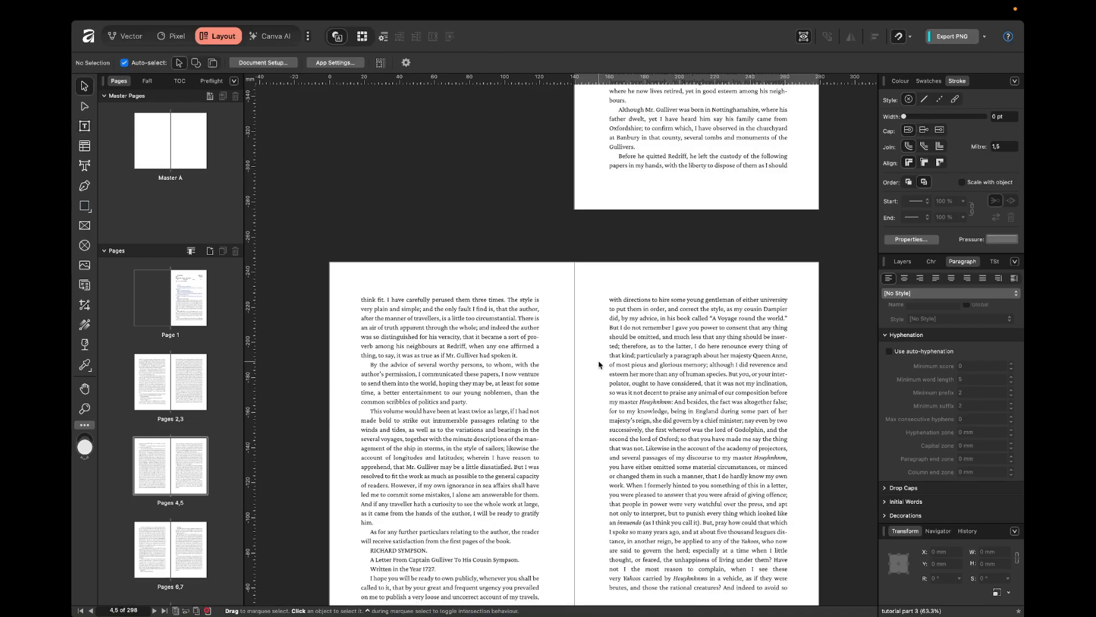
pyautogui.scroll(-2, 600, 364)
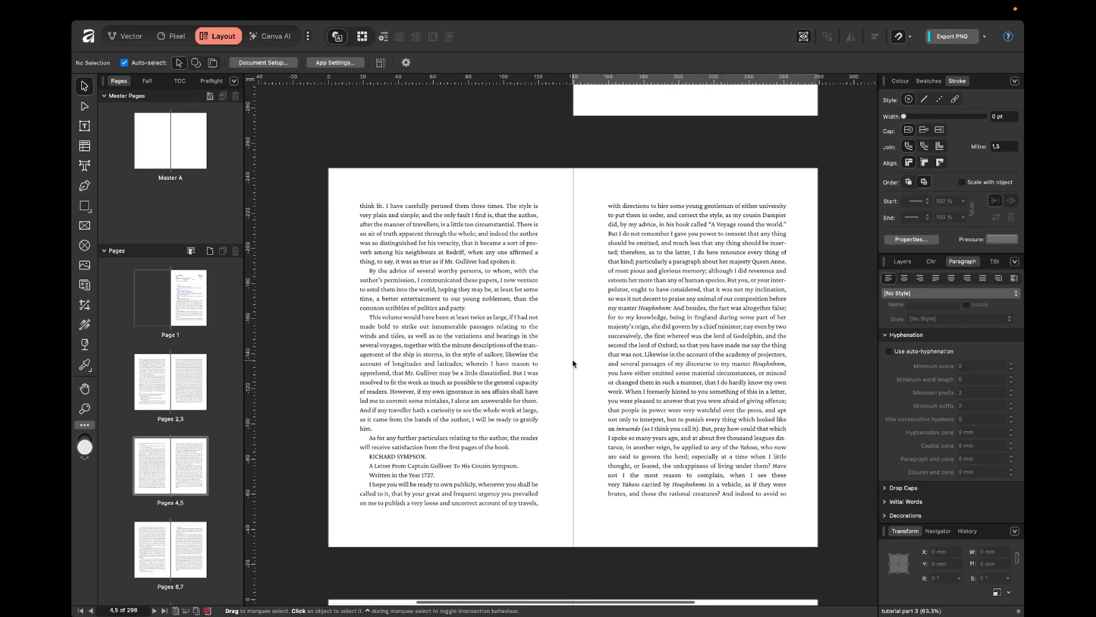
pyautogui.scroll(2, 576, 292)
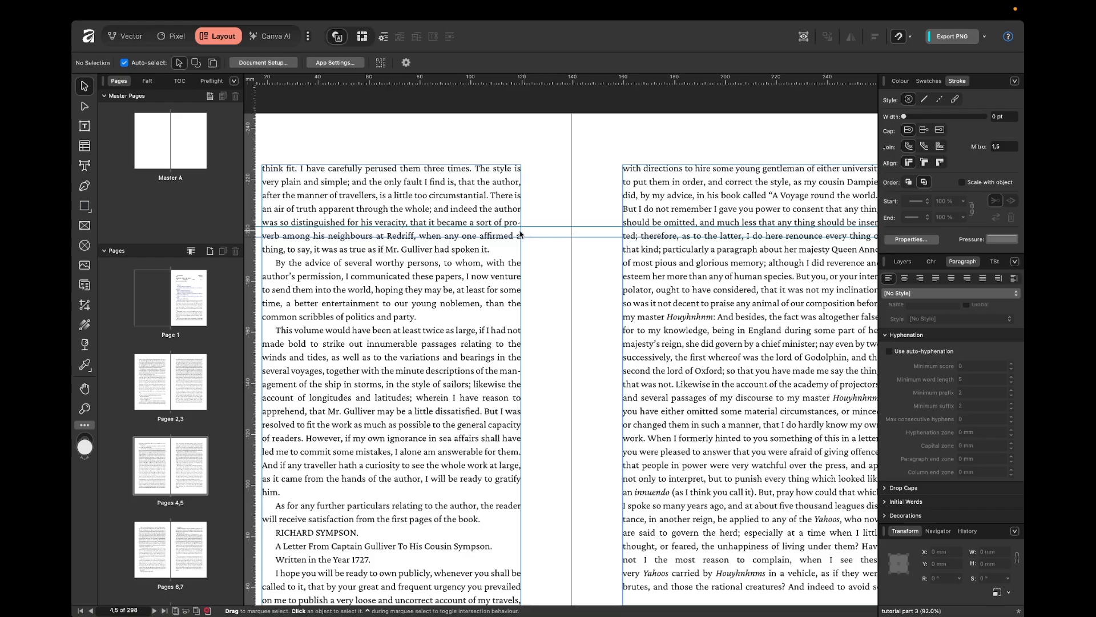
pyautogui.click(539, 236)
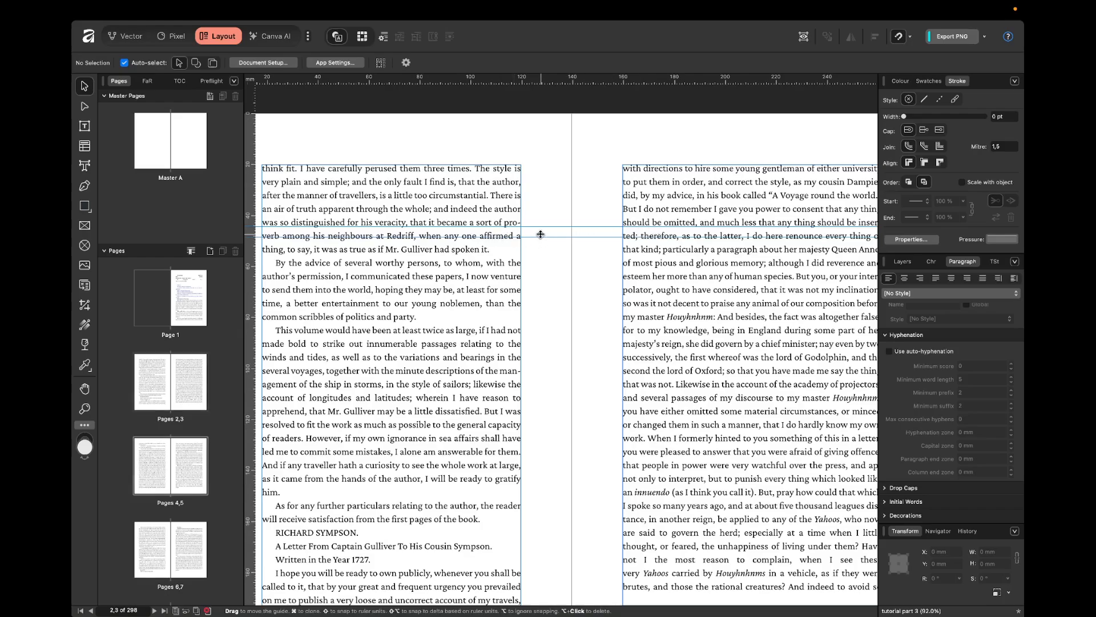
pyautogui.moveTo(539, 235); pyautogui.dragTo(544, 242)
pyautogui.scroll(5, 544, 242)
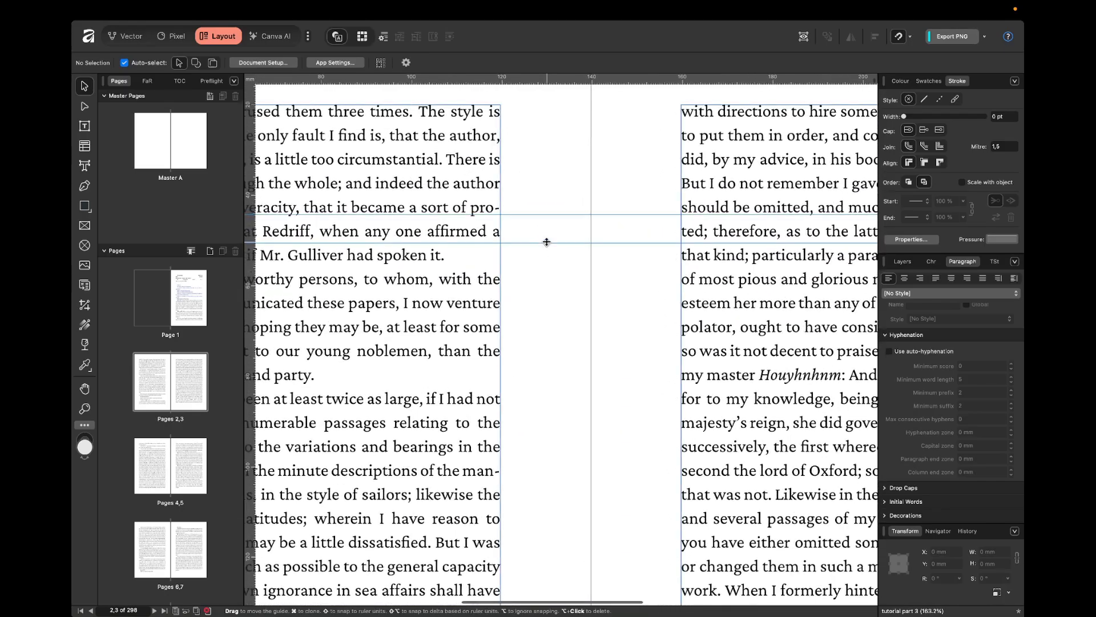
pyautogui.moveTo(552, 238); pyautogui.dragTo(553, 212)
# Scroll to the pages 16–17 spread and start editing the CHAPTER II. frame.
pyautogui.scroll(-5, 654, 282)
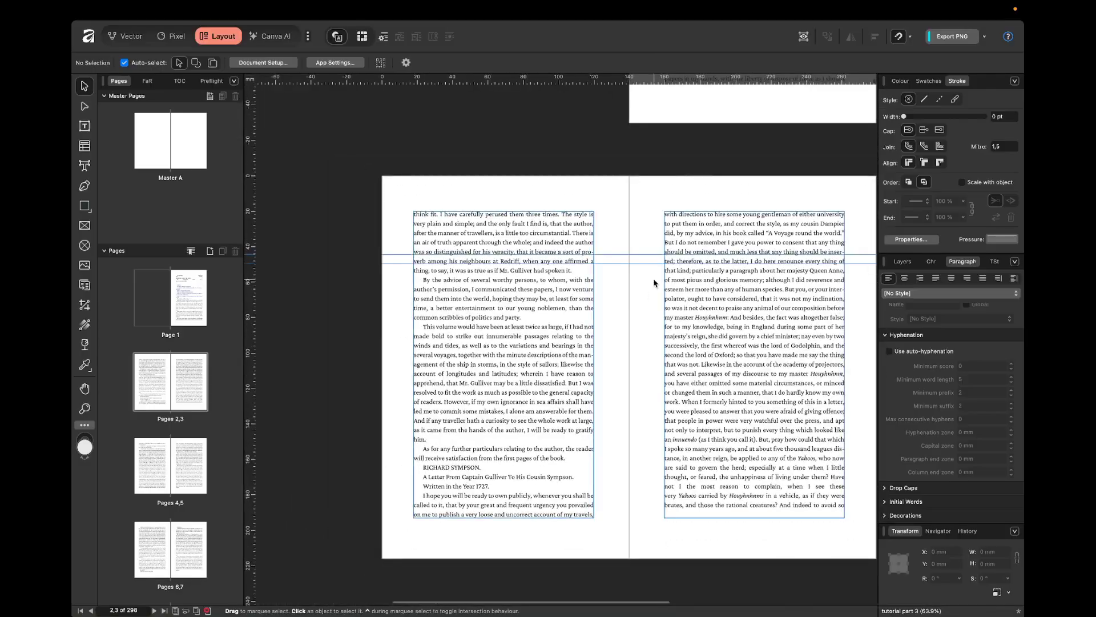
pyautogui.scroll(-10, 649, 282)
pyautogui.scroll(-20, 649, 283)
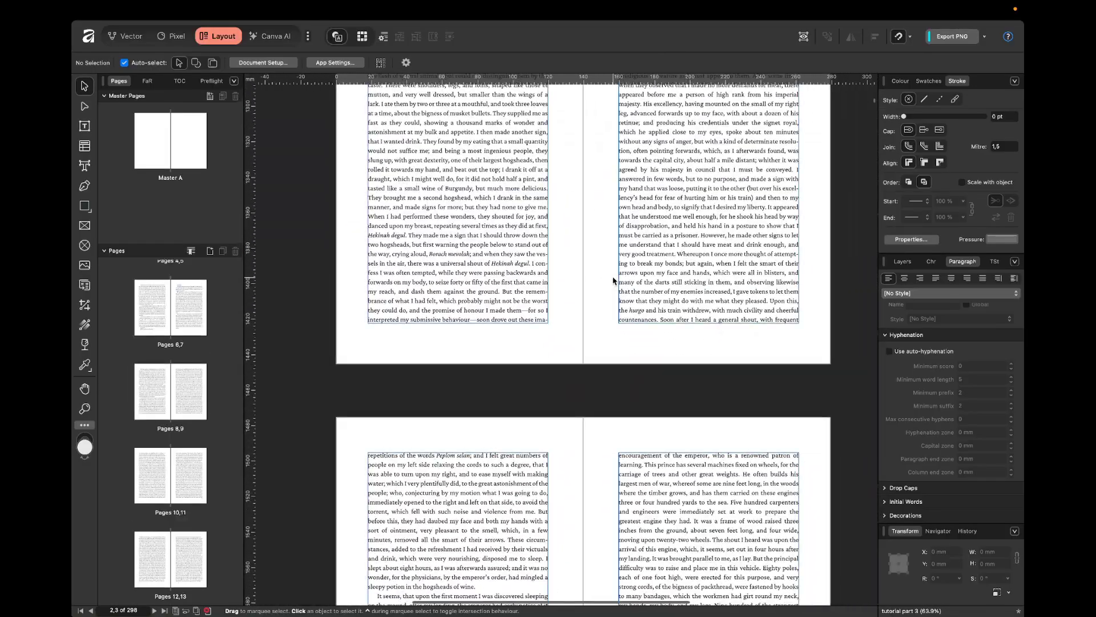
pyautogui.scroll(-10, 587, 302)
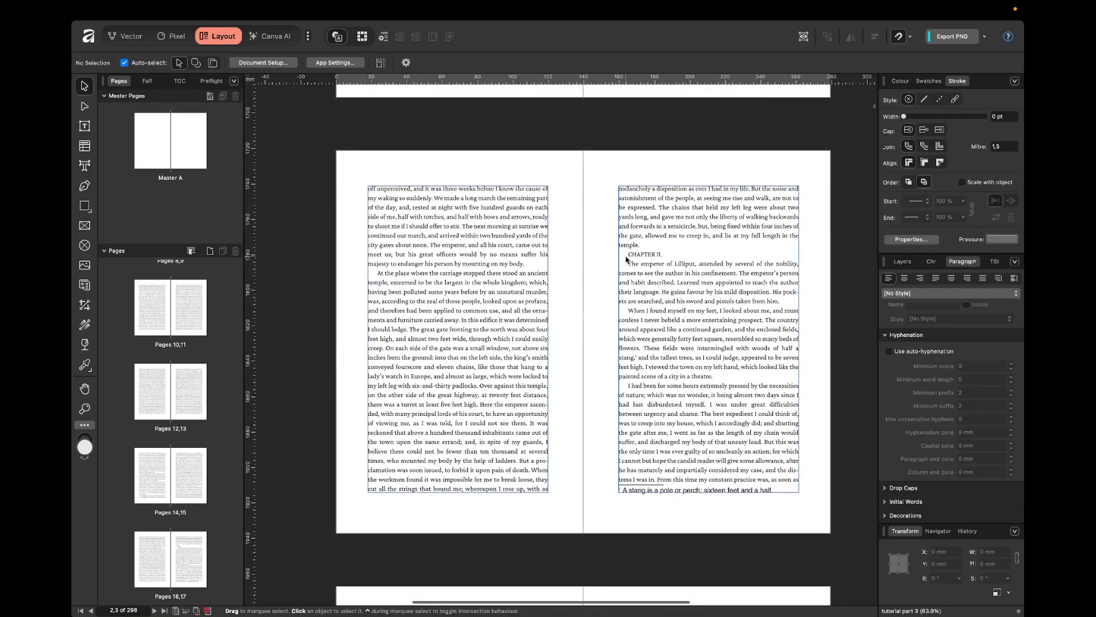
pyautogui.doubleClick(623, 254)
# Set the CHAPTER II. heading to 14 pt size with 20 pt leading.
pyautogui.moveTo(623, 254); pyautogui.dragTo(663, 254)
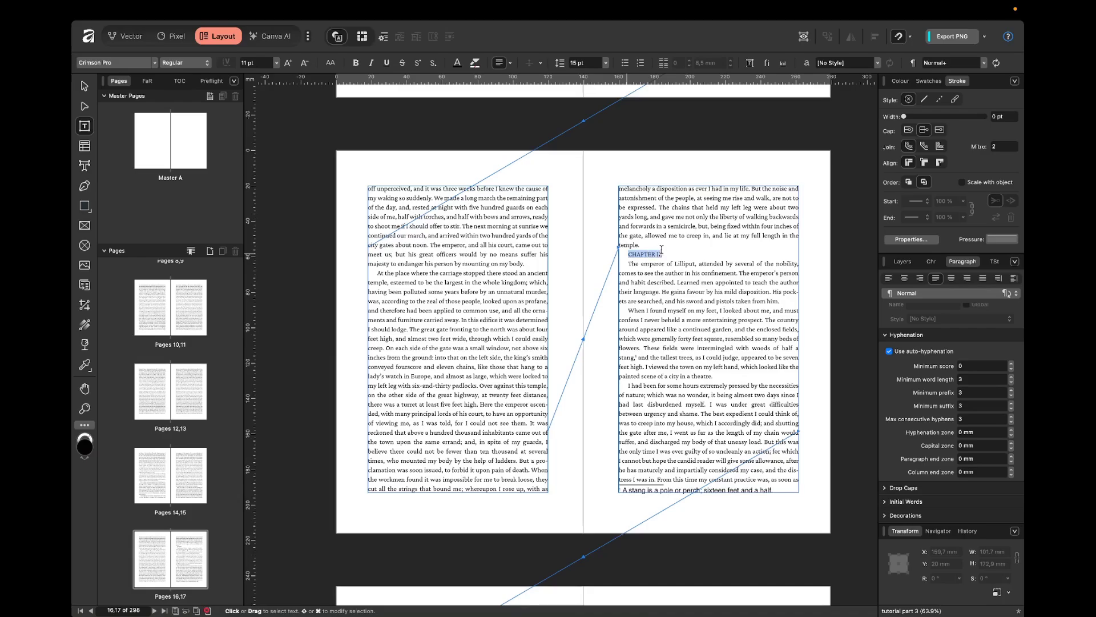
pyautogui.click(932, 261)
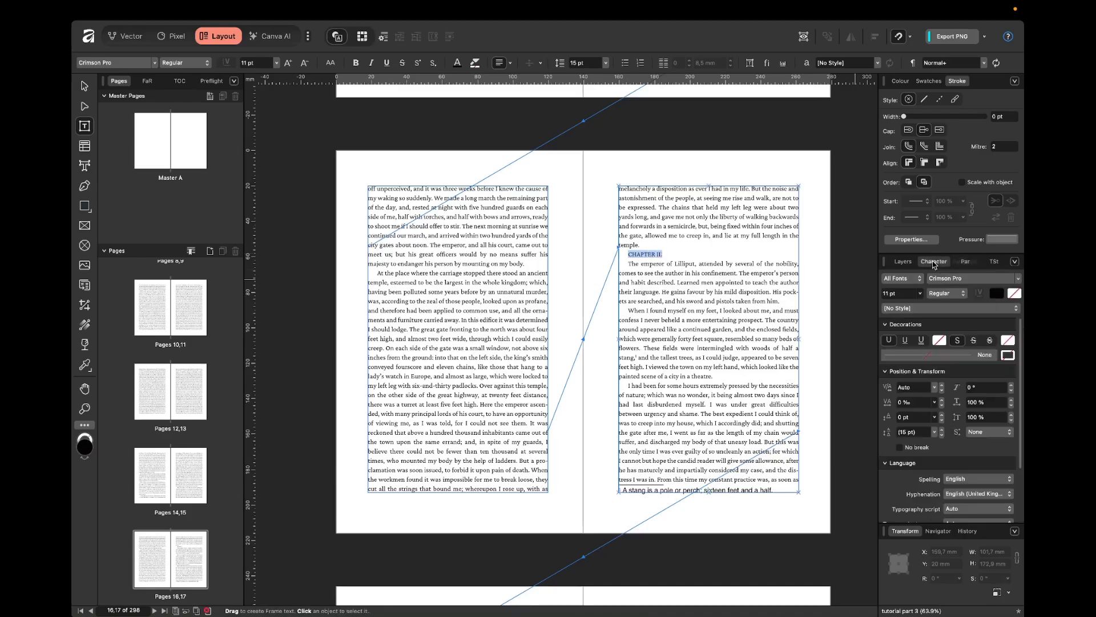
pyautogui.click(904, 293)
pyautogui.write('14')
pyautogui.press('Return')
pyautogui.click(966, 261)
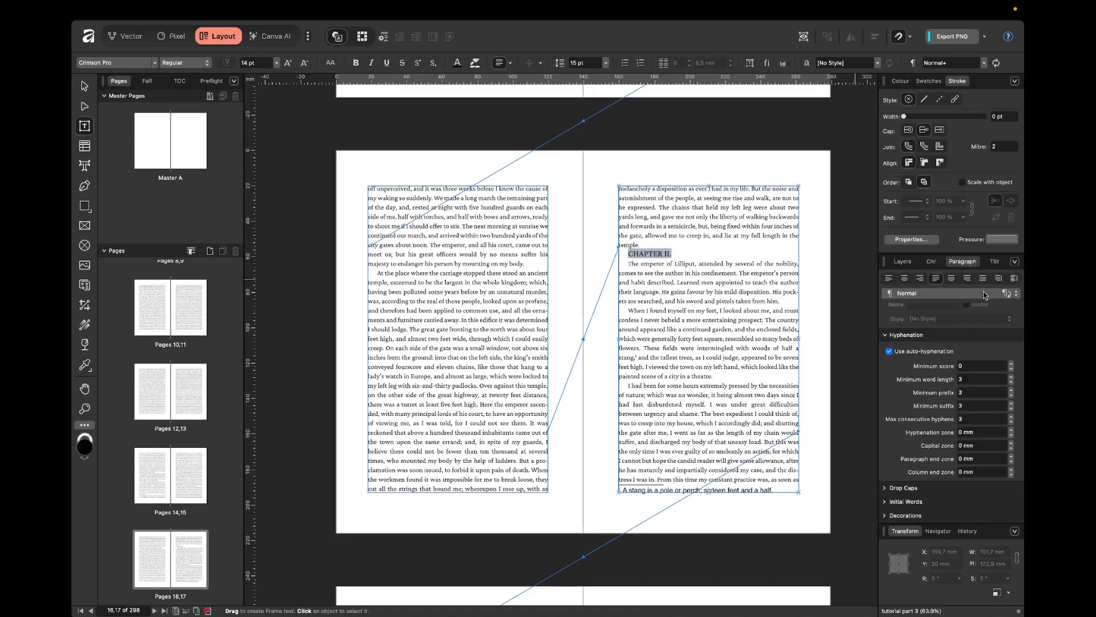
pyautogui.scroll(-1, 1005, 358)
pyautogui.click(959, 326)
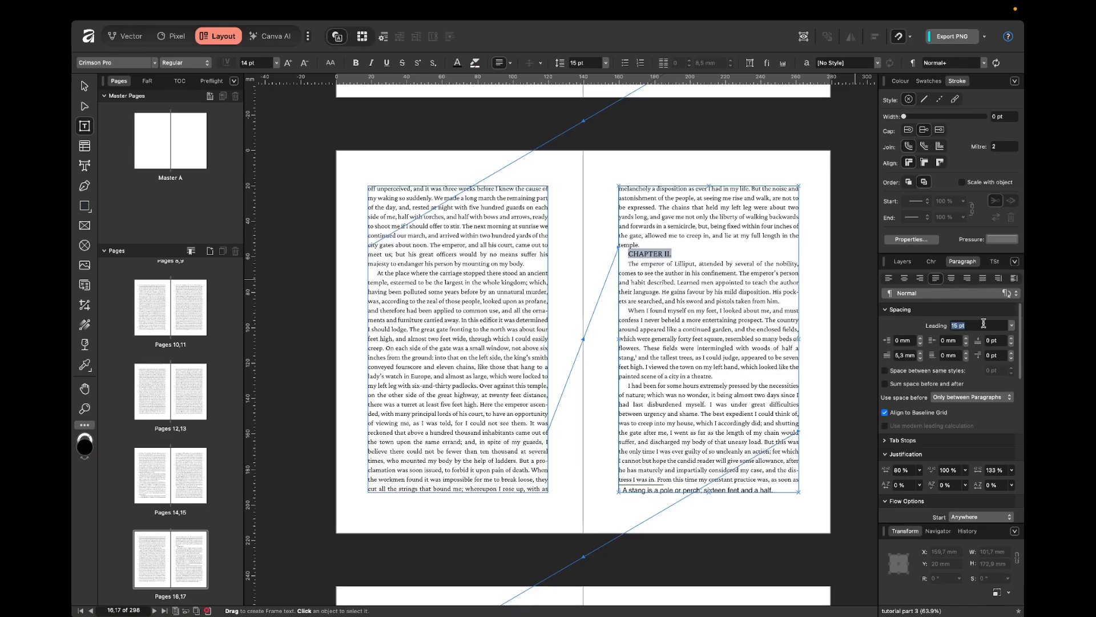
pyautogui.write('20')
pyautogui.press('Return')
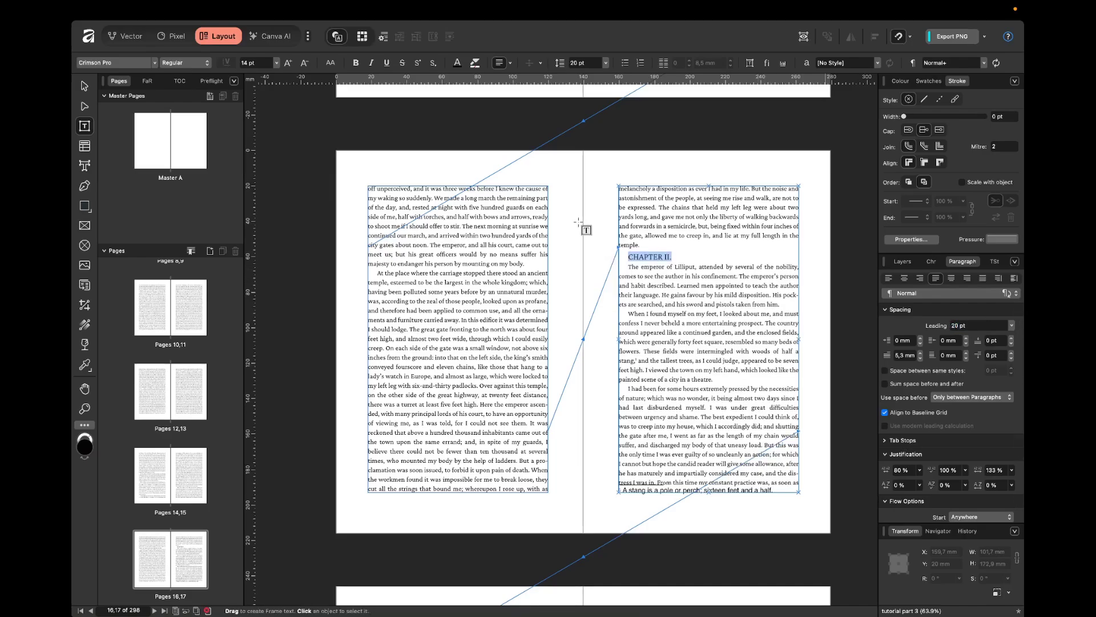
# Drag a new horizontal guide across the spread at 70.6 mm.
pyautogui.press('Escape')
pyautogui.press('Escape')
pyautogui.scroll(2, 592, 278)
pyautogui.scroll(1, 592, 279)
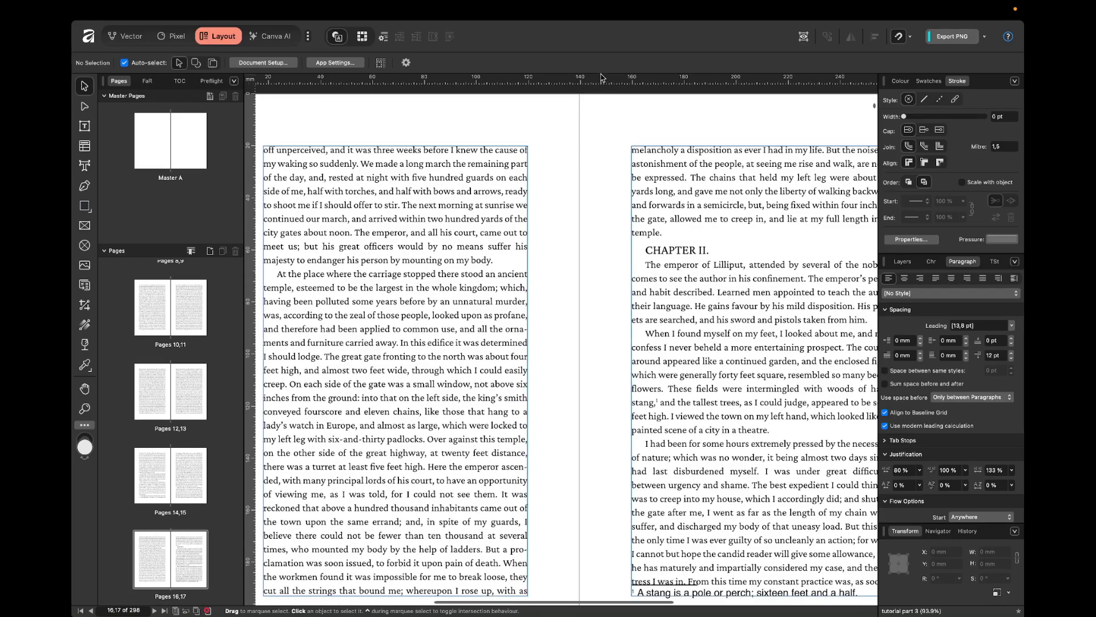
pyautogui.moveTo(600, 81); pyautogui.dragTo(617, 278)
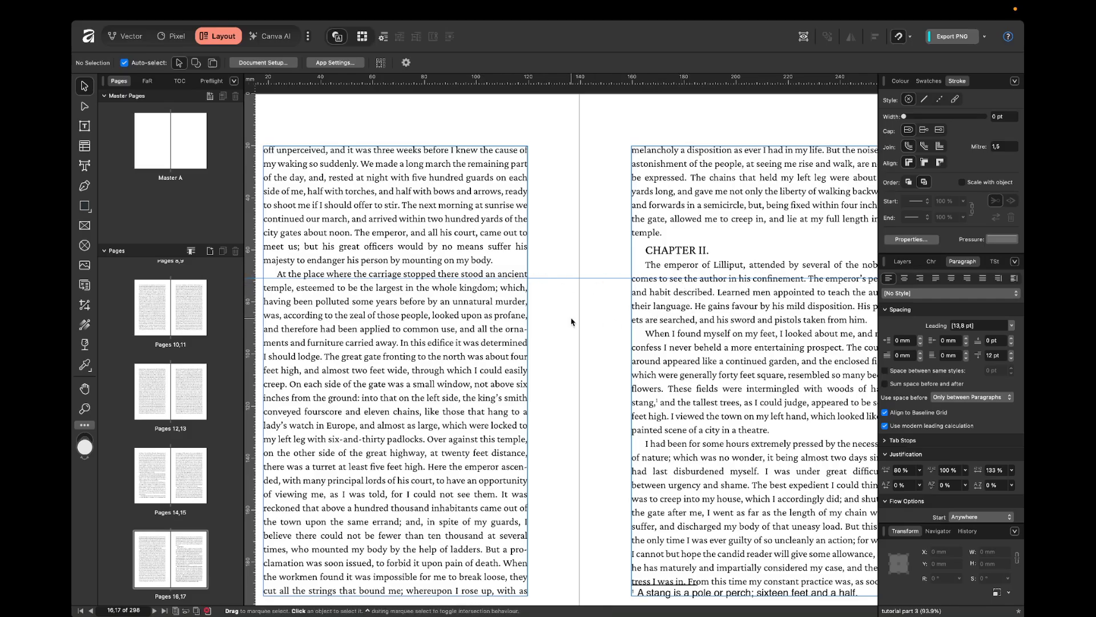
pyautogui.scroll(-2, 572, 321)
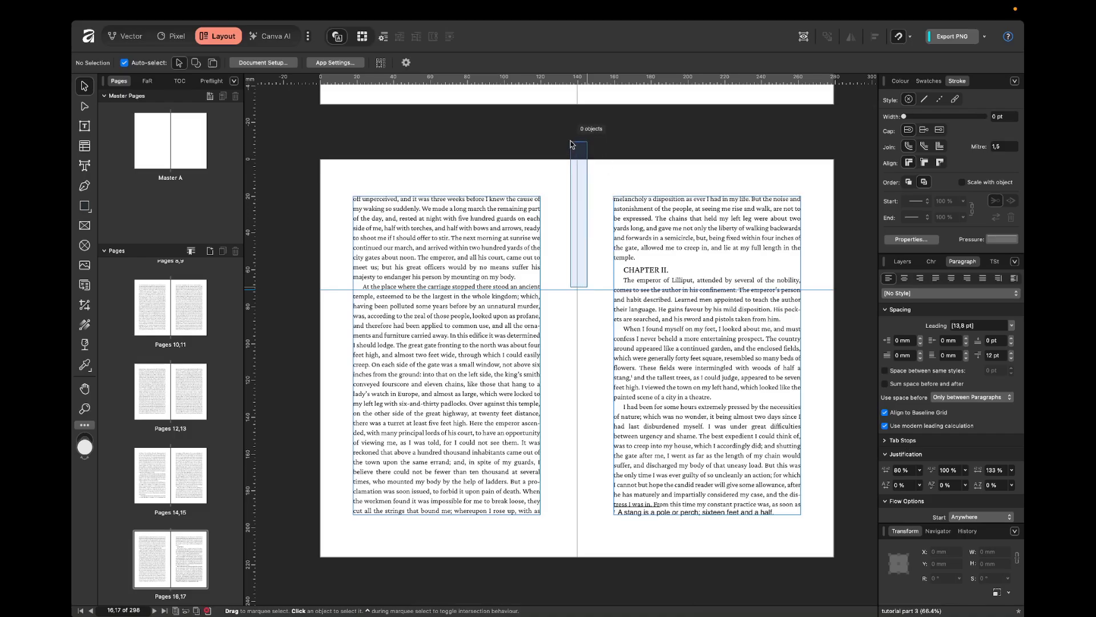
# Drag the horizontal guide off the spread and switch on the baseline grid.
pyautogui.moveTo(597, 290); pyautogui.dragTo(596, 82)
pyautogui.moveTo(329, 3)
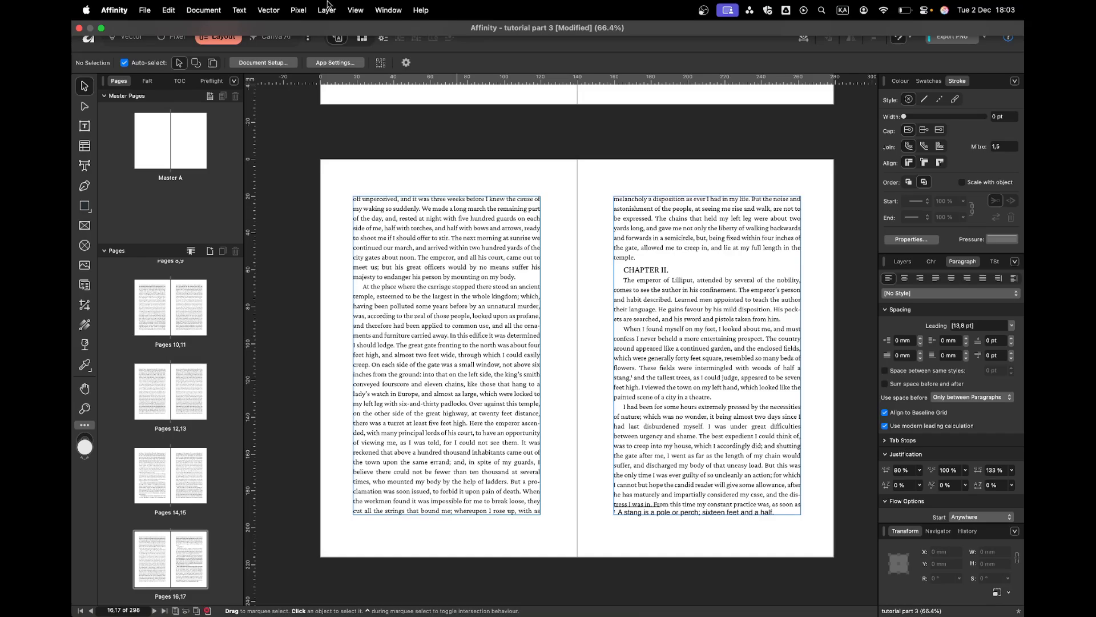
pyautogui.click(355, 10)
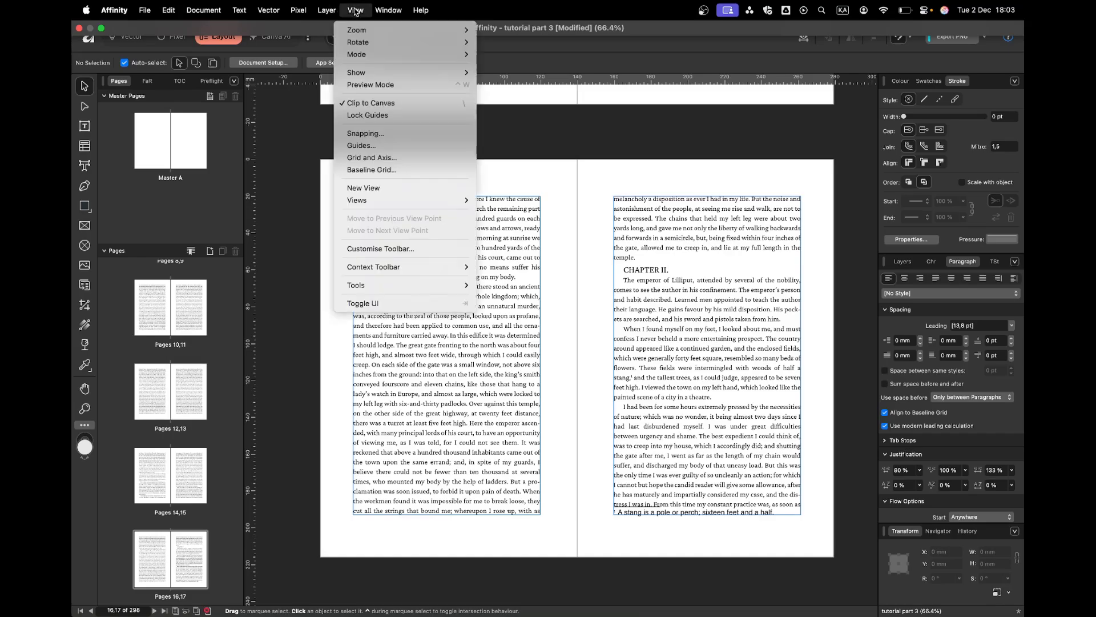
pyautogui.click(398, 170)
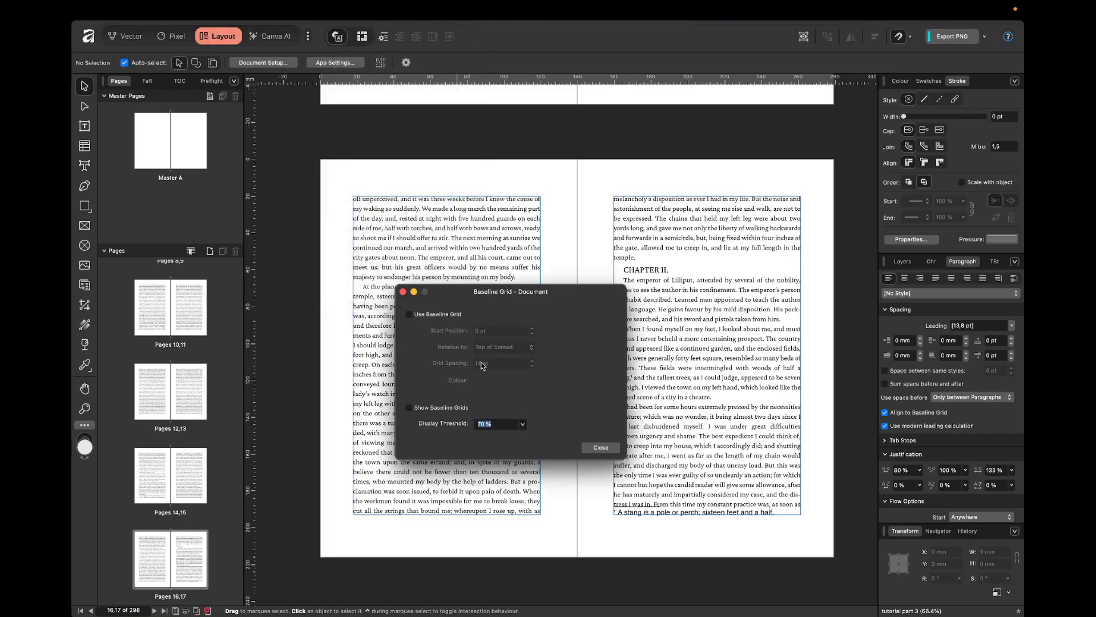
pyautogui.click(409, 314)
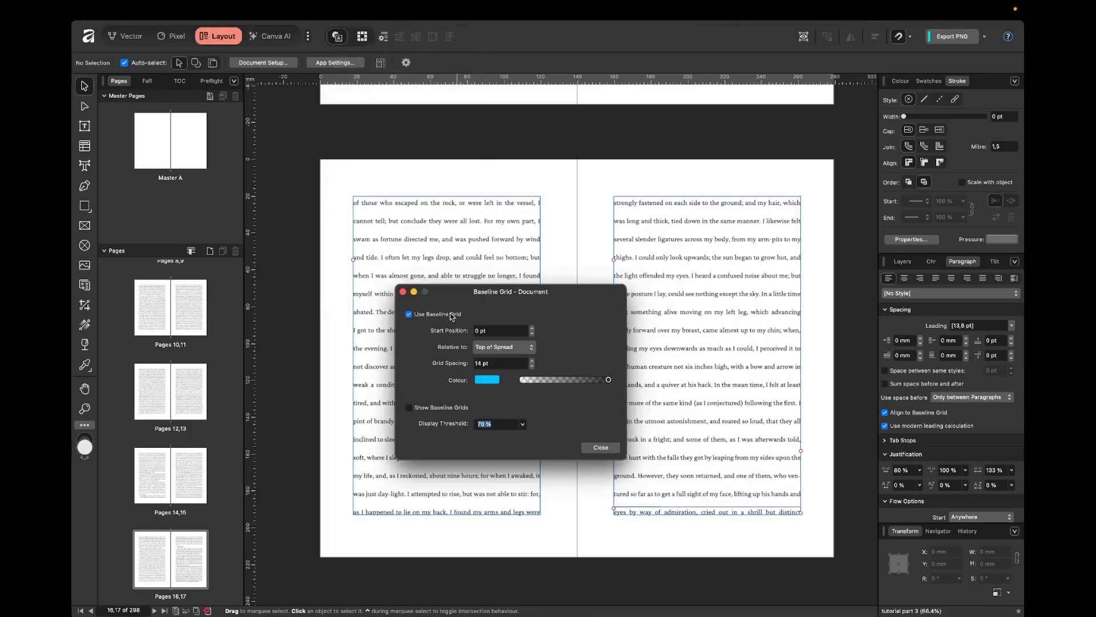
# Measure the baseline grid from the Top Margin with 15 pt grid spacing.
pyautogui.click(503, 347)
pyautogui.click(504, 357)
pyautogui.click(505, 347)
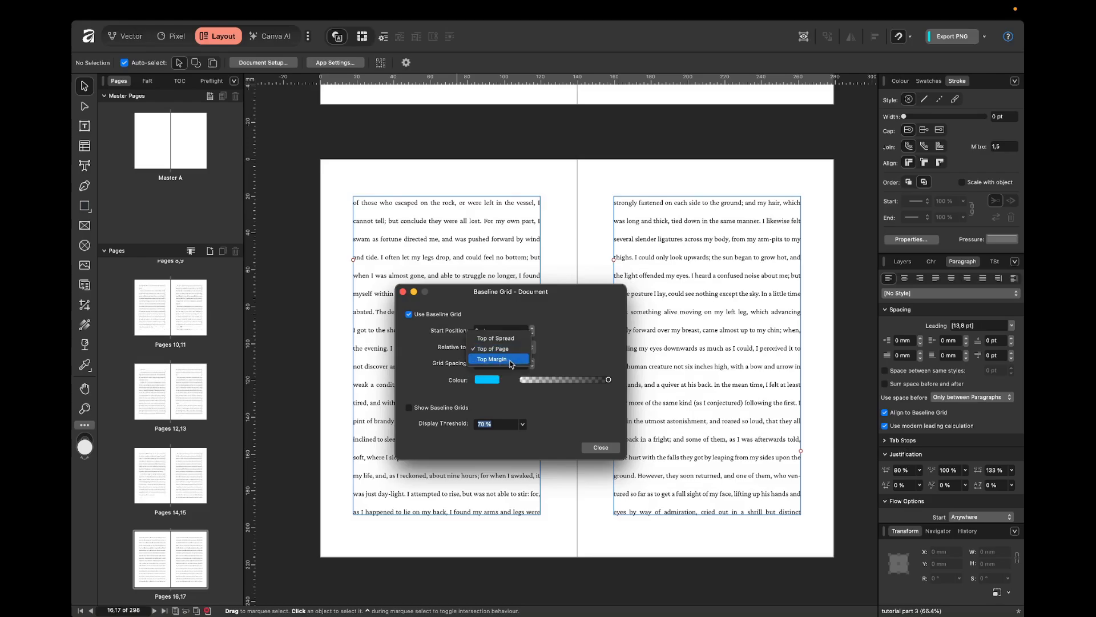
pyautogui.click(510, 360)
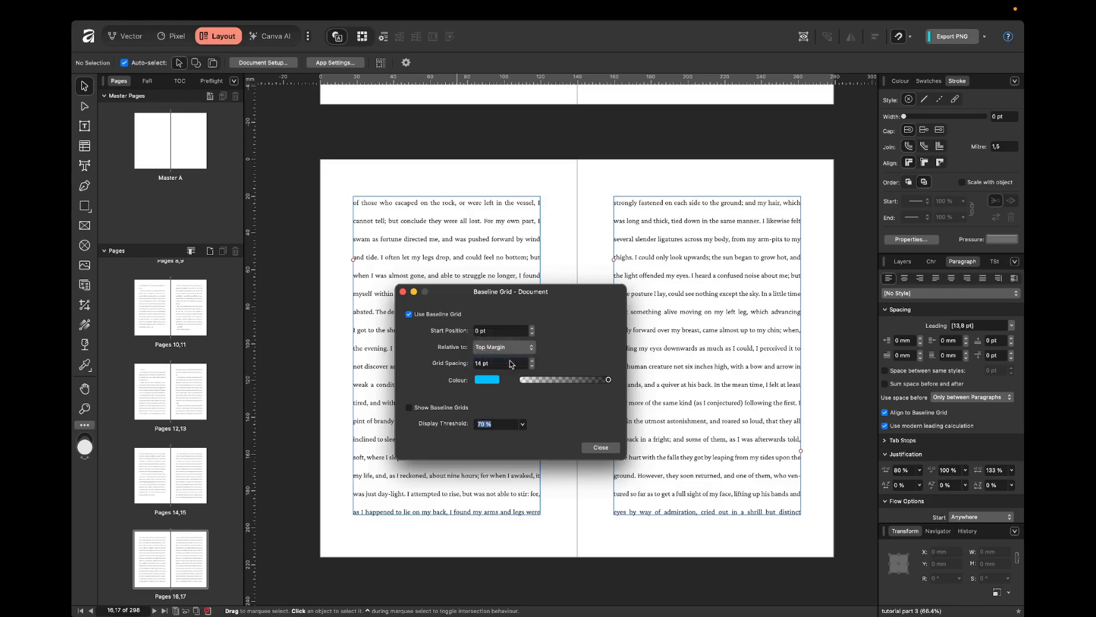
pyautogui.tripleClick(496, 366)
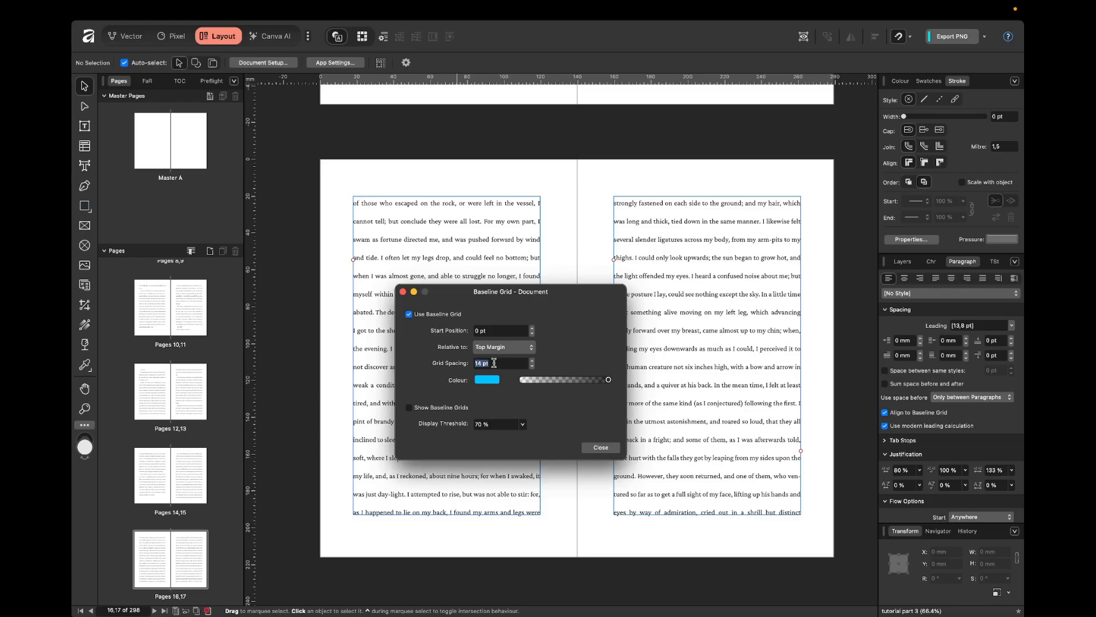
pyautogui.write('15')
pyautogui.press('Return')
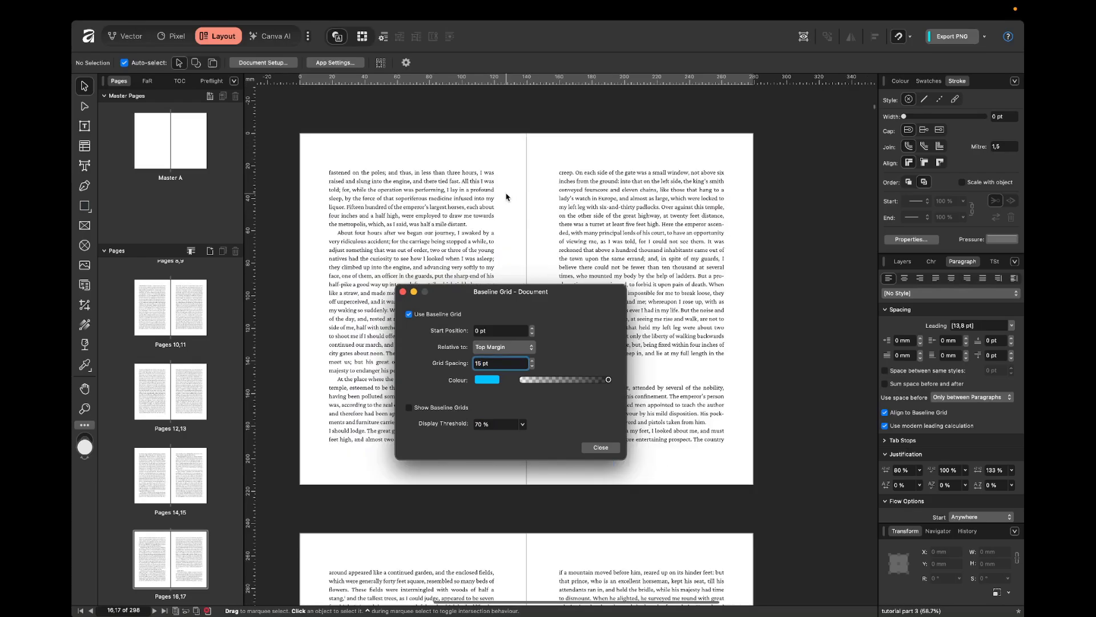
# Show the baseline grid lines on the pages and set the grid spacing to 30 pt.
pyautogui.click(453, 408)
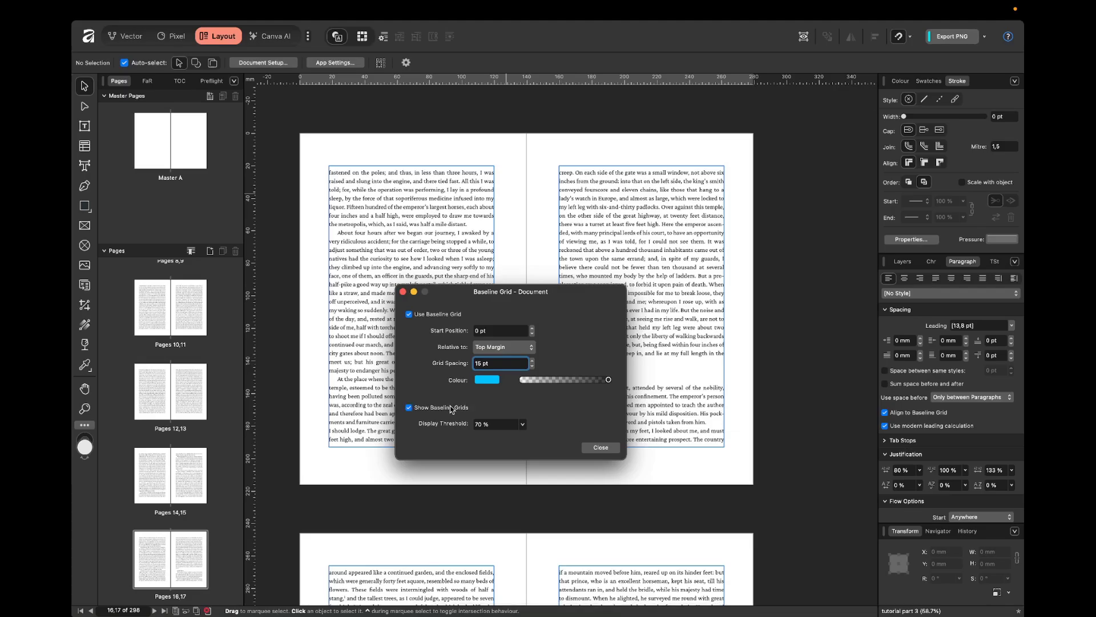
pyautogui.scroll(3, 485, 216)
pyautogui.scroll(-1, 571, 189)
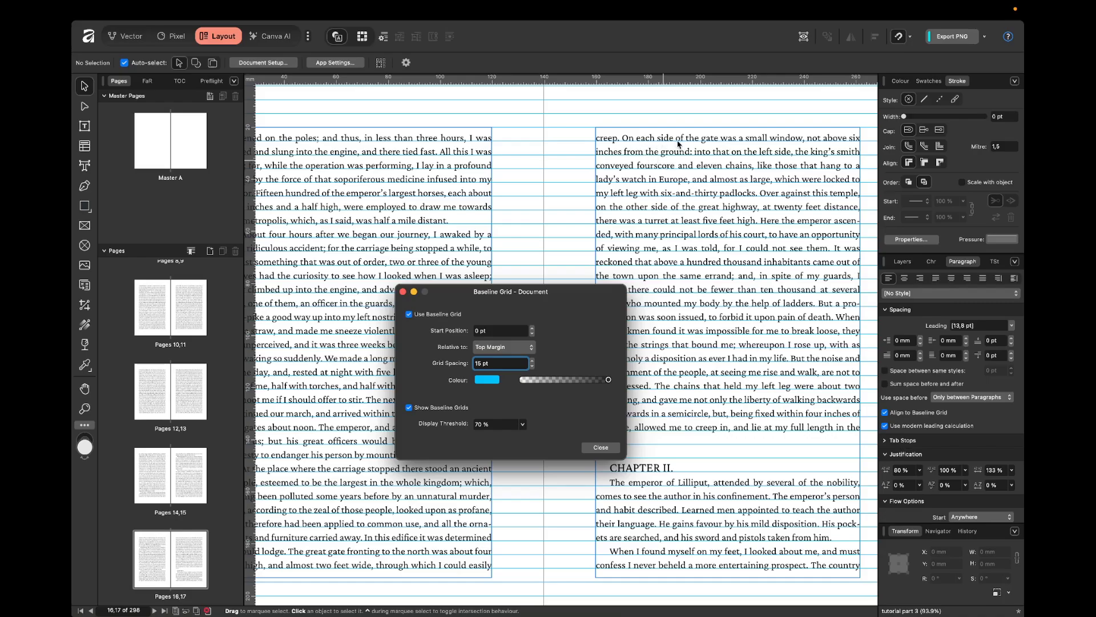
pyautogui.tripleClick(501, 366)
pyautogui.write('30')
pyautogui.press('Return')
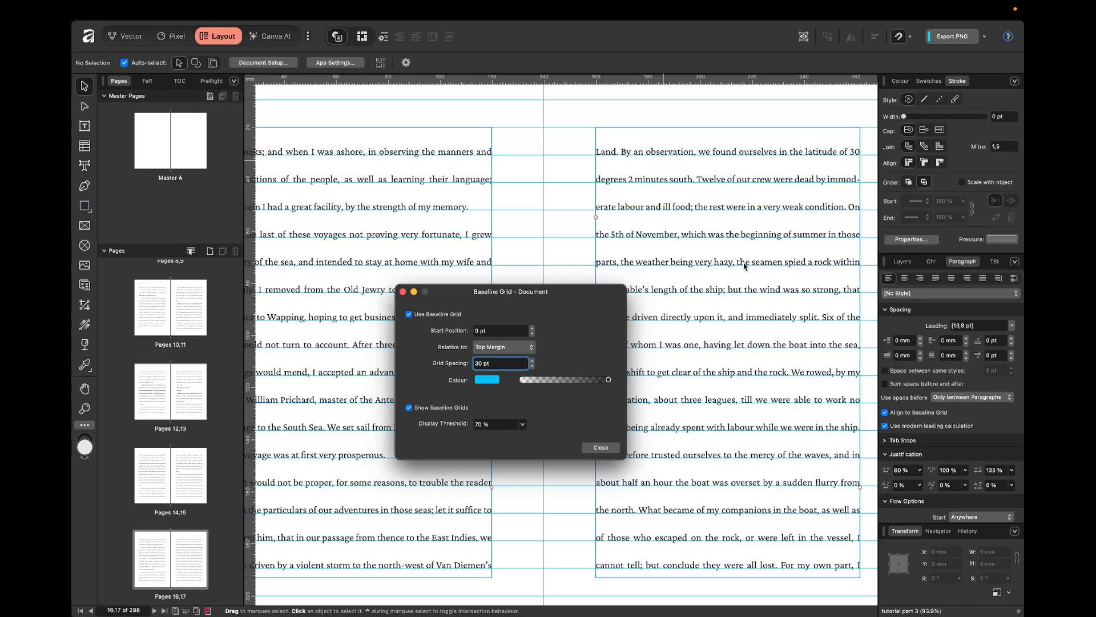
# Step the grid spacing down through 26, 22 and 20 pt, then commit 15 pt.
pyautogui.tripleClick(503, 363)
pyautogui.press('Down')
pyautogui.press('Down')
pyautogui.press('Down')
pyautogui.press('Down')
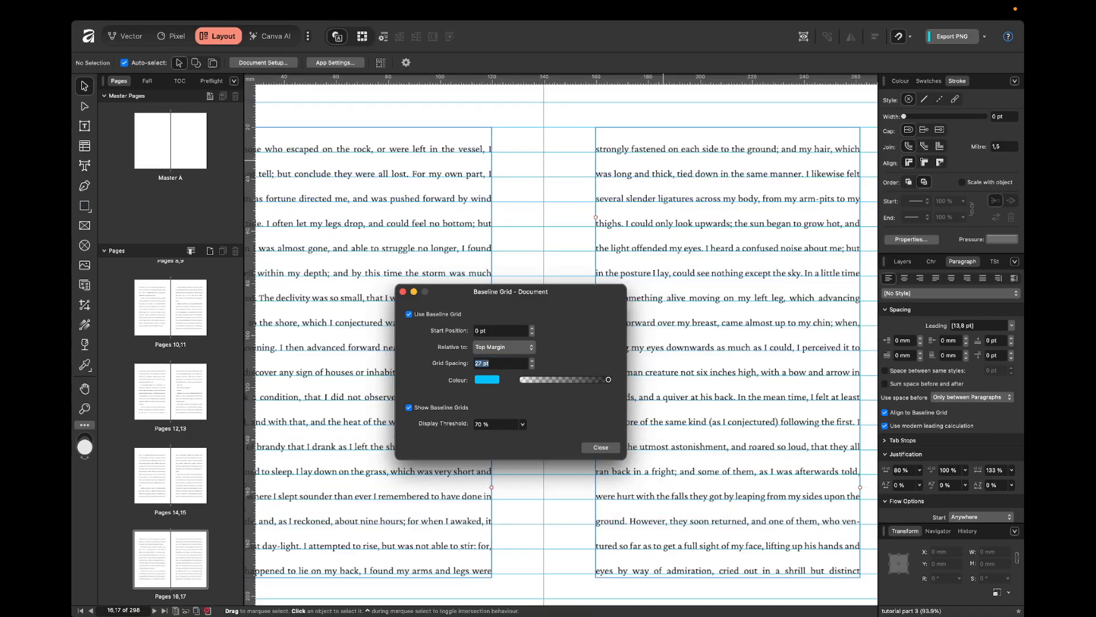
pyautogui.press('Down')
pyautogui.press('Down')
pyautogui.press('Down')
pyautogui.press('Down')
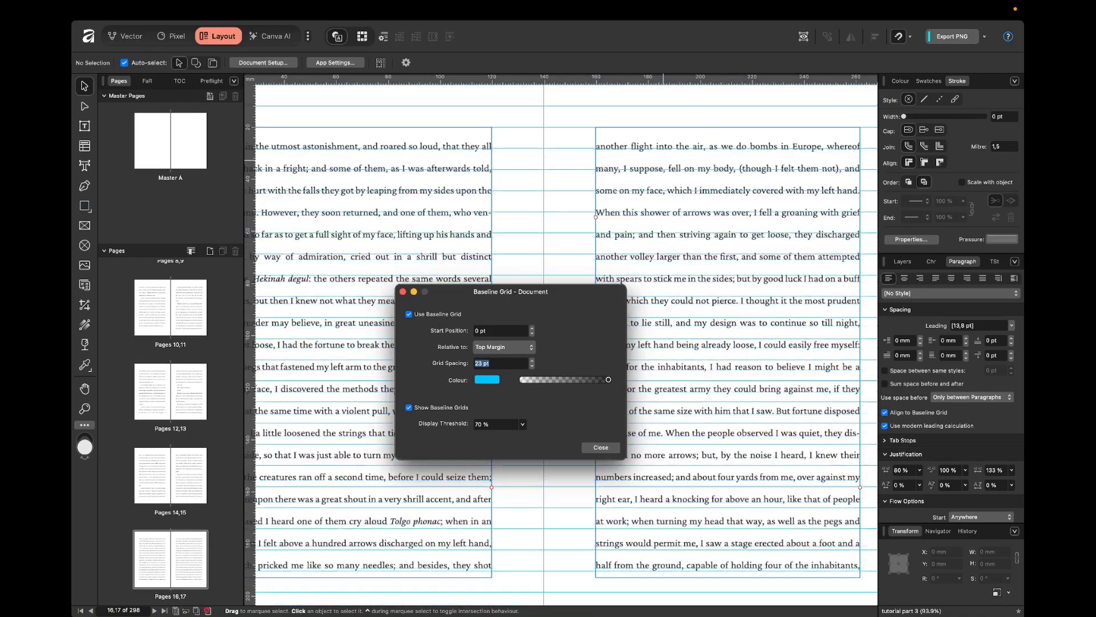
pyautogui.press('Down')
pyautogui.press('Down')
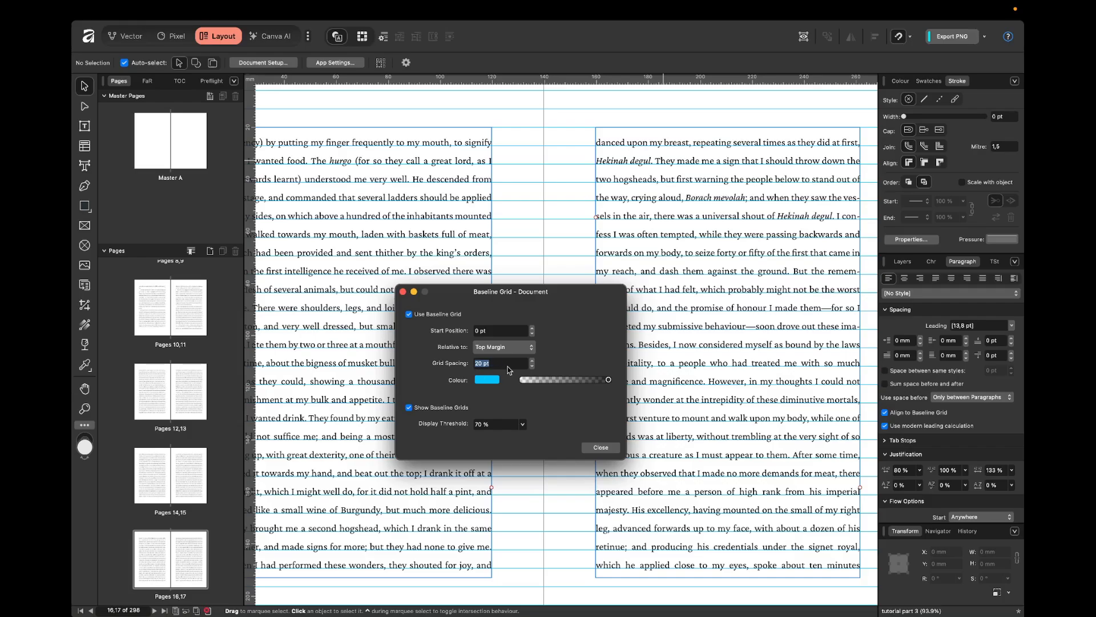
pyautogui.write('15')
pyautogui.press('Return')
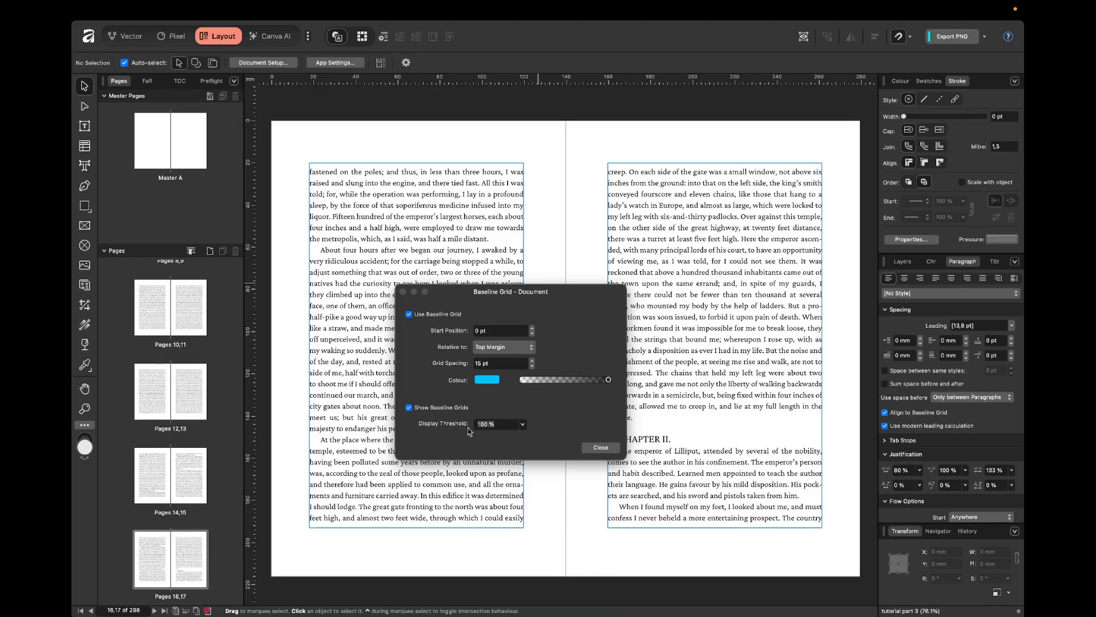
# Set the baseline grid display threshold to 100 %.
pyautogui.click(505, 424)
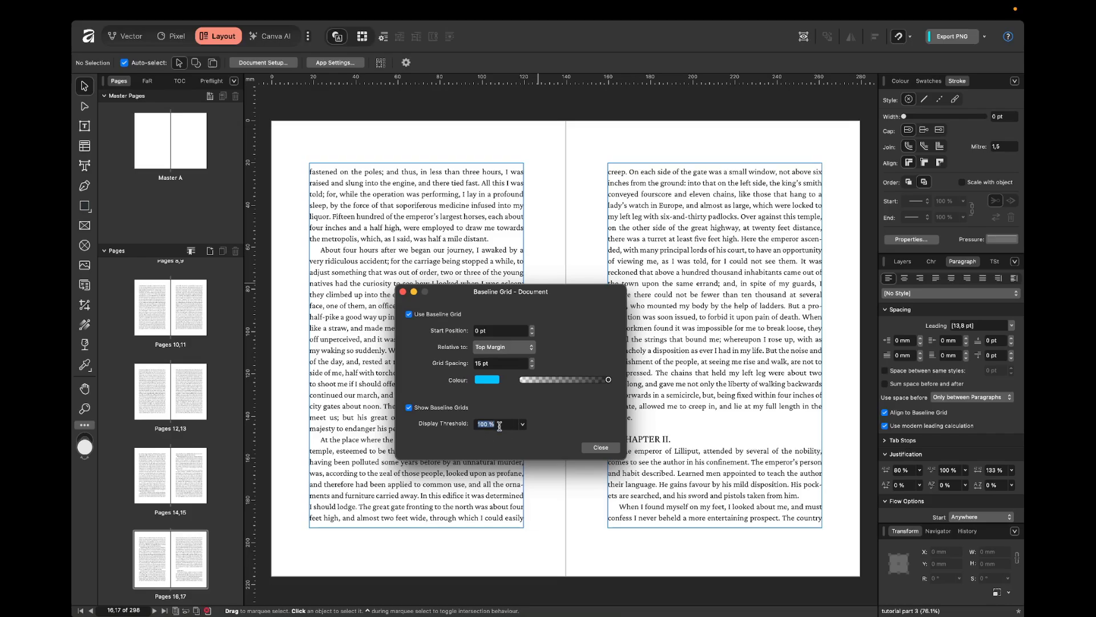
pyautogui.click(510, 423)
pyautogui.press('super+a')
pyautogui.write('10')
pyautogui.press('Return')
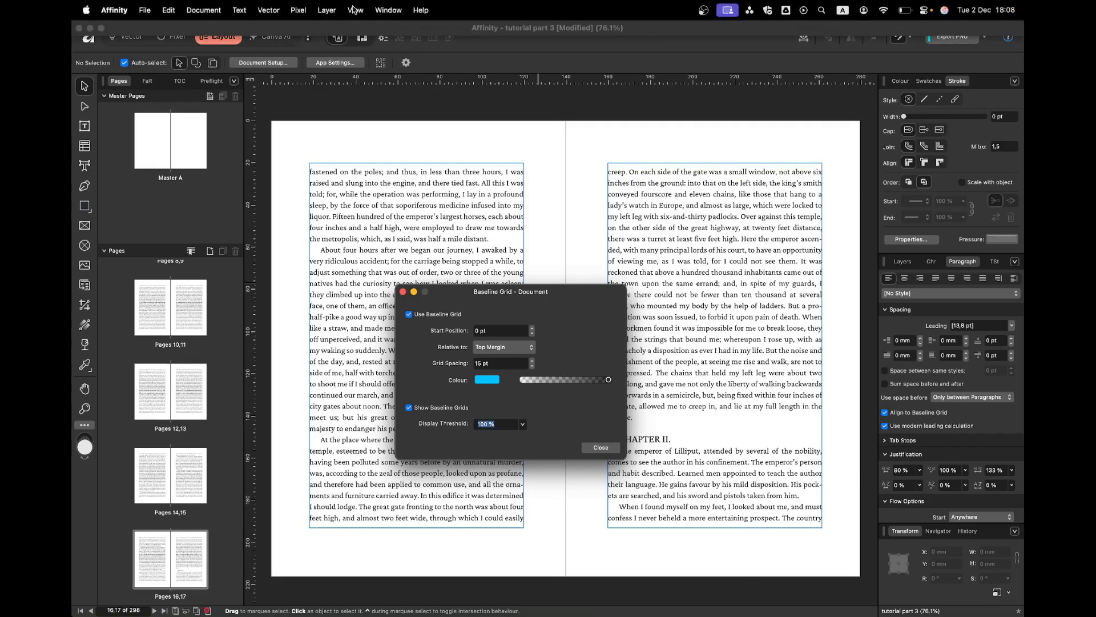
# Set the view magnification to 100% from the view options.
pyautogui.scroll(3, 613, 221)
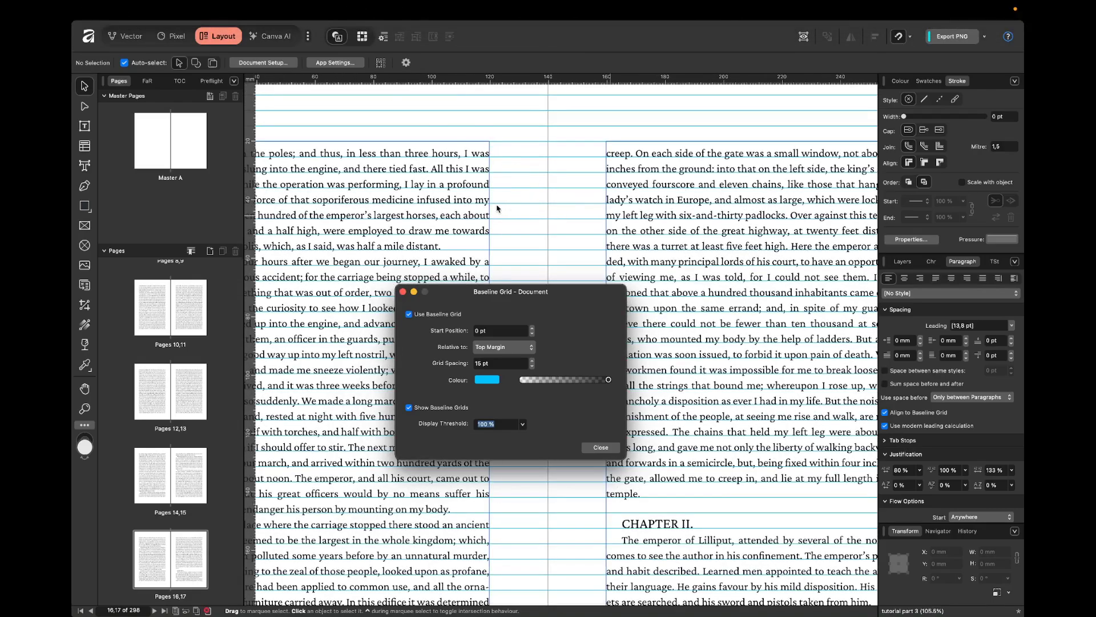
pyautogui.moveTo(297, 6)
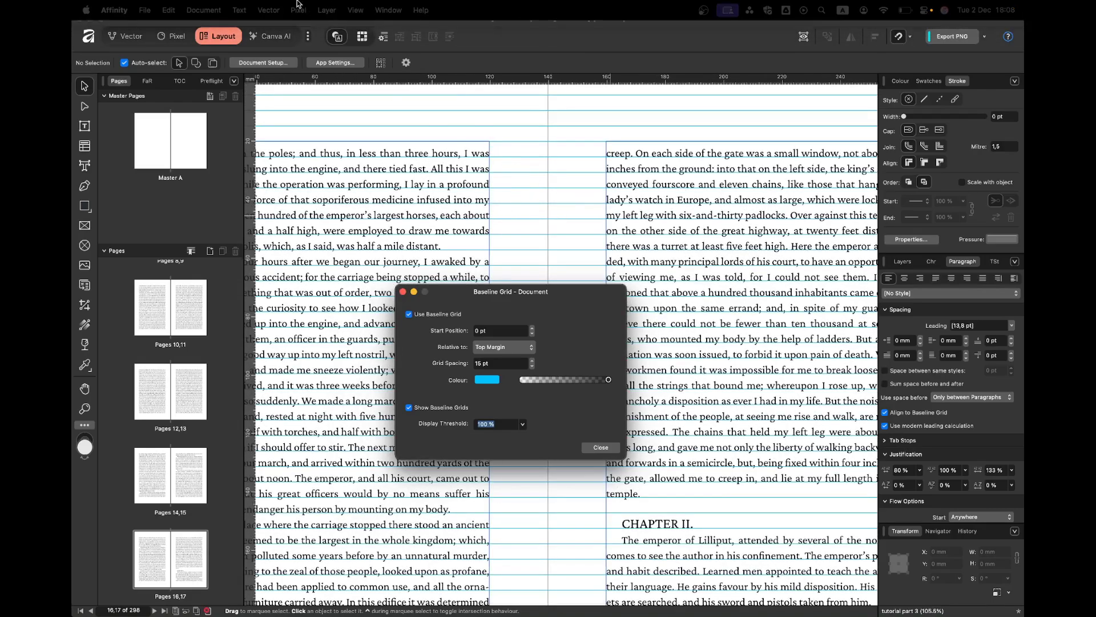
pyautogui.click(355, 10)
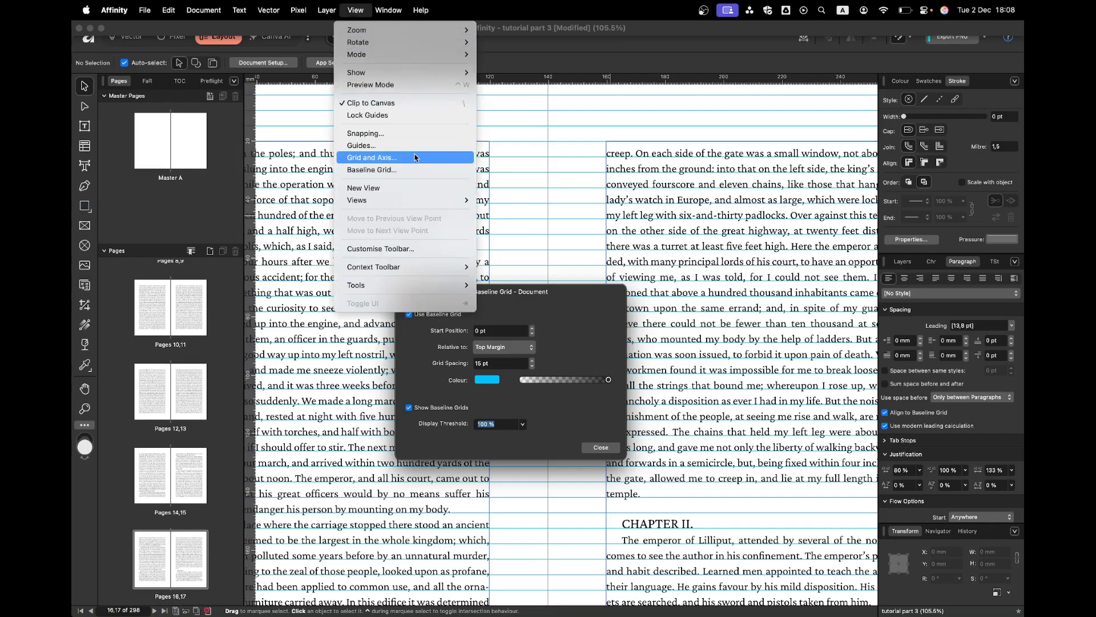
pyautogui.moveTo(424, 34)
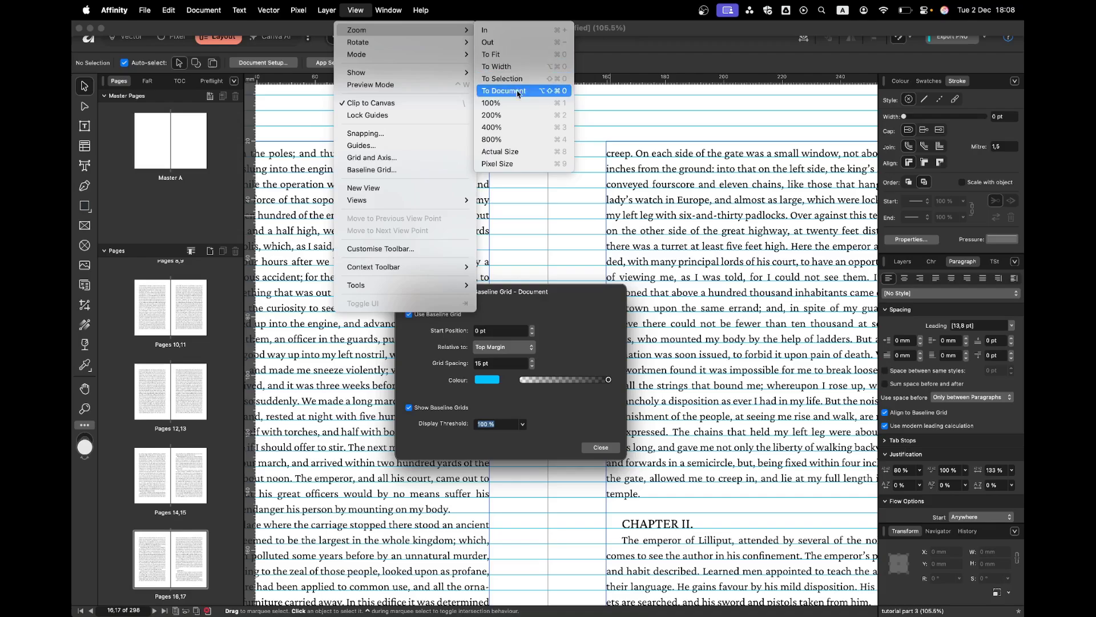
pyautogui.click(492, 103)
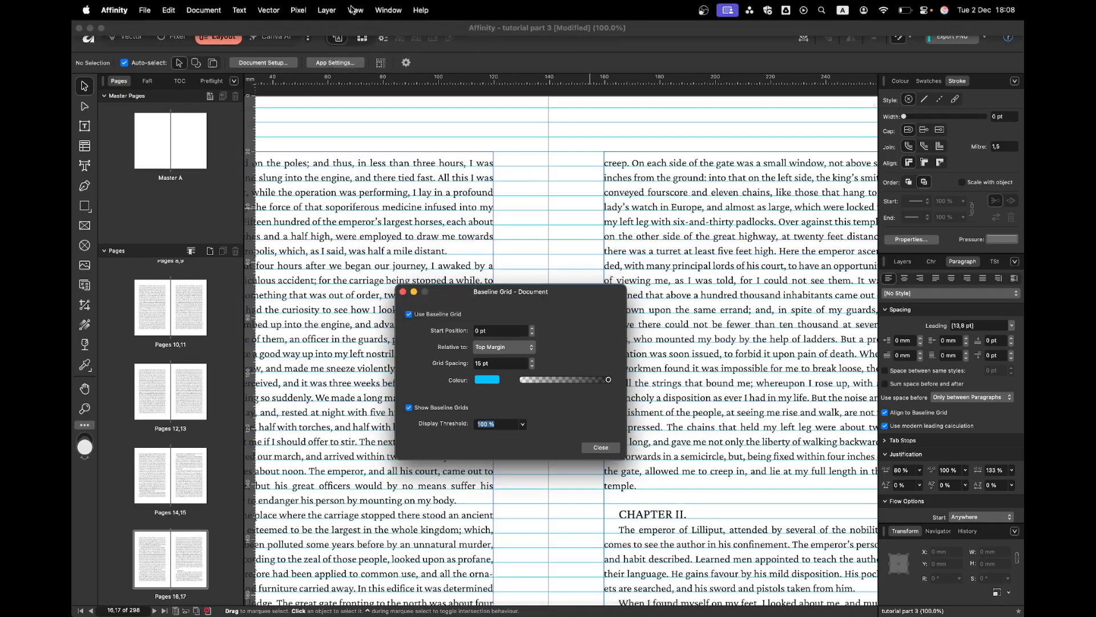
pyautogui.scroll(-3, 578, 212)
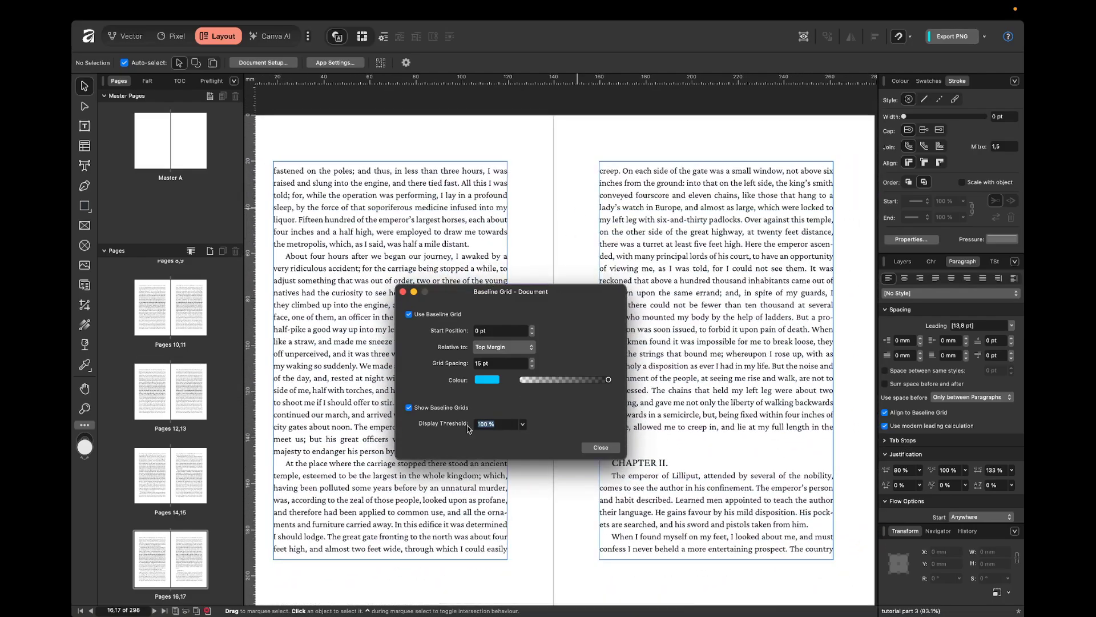
# Try display thresholds of 50 % and then 200 % while checking the grid.
pyautogui.write('50')
pyautogui.press('Return')
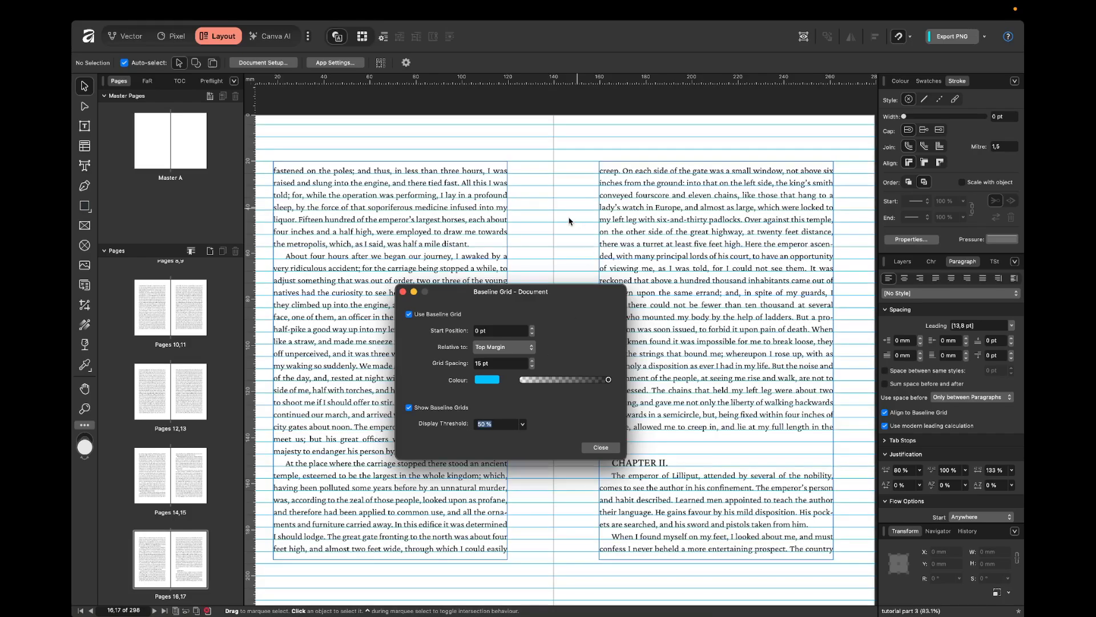
pyautogui.scroll(-5, 569, 221)
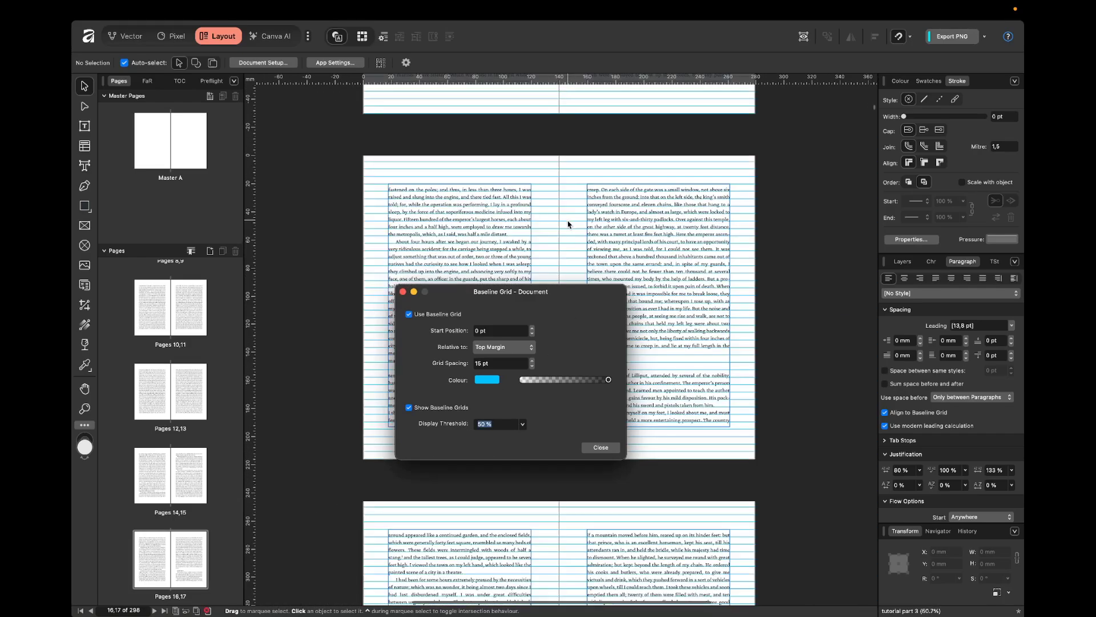
pyautogui.scroll(-2, 568, 224)
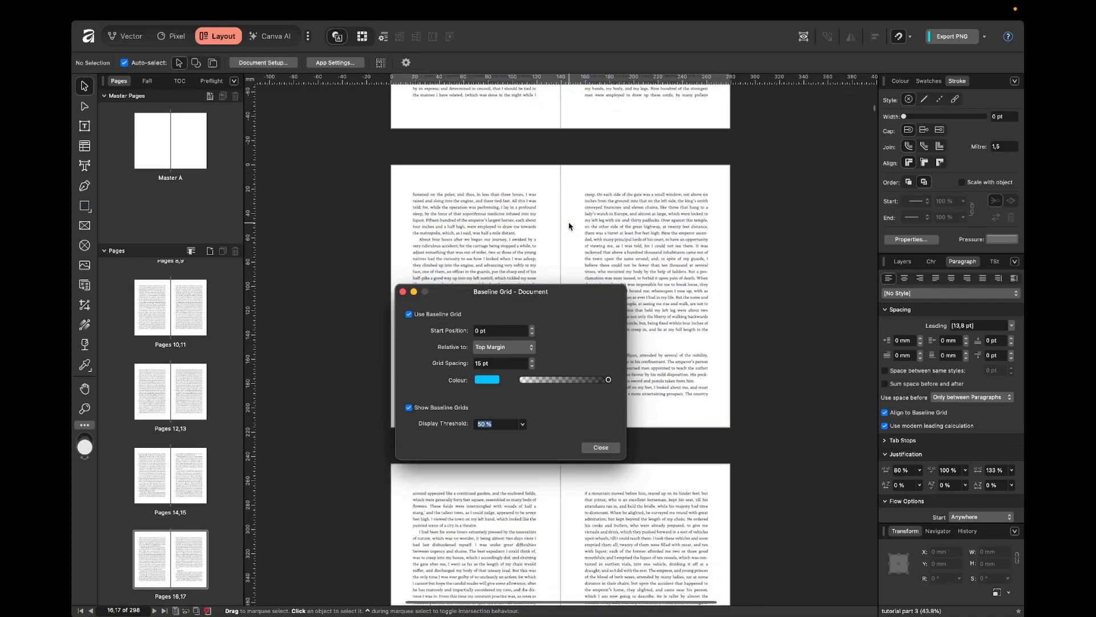
pyautogui.scroll(2, 569, 226)
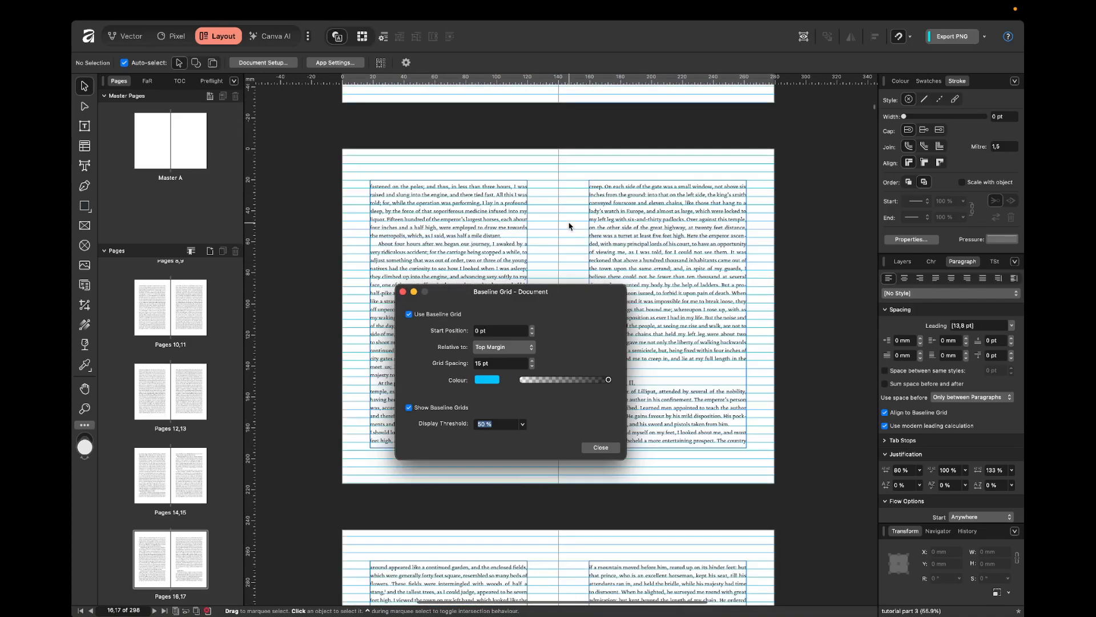
pyautogui.write('200')
pyautogui.press('Return')
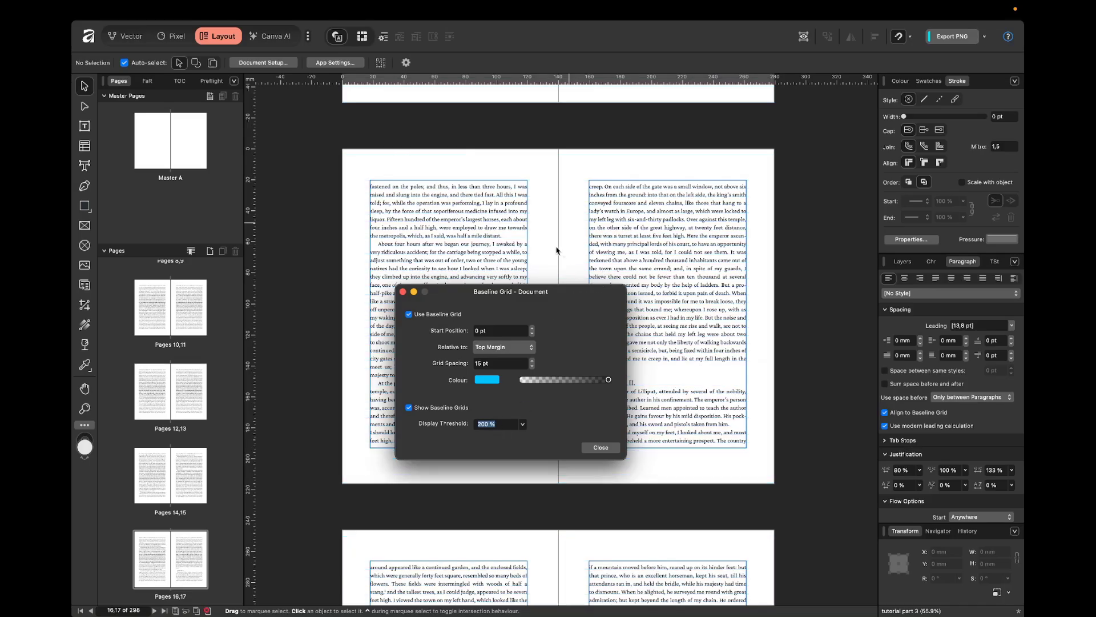
# Return the display threshold to 100 % and close the baseline grid settings.
pyautogui.scroll(4, 553, 241)
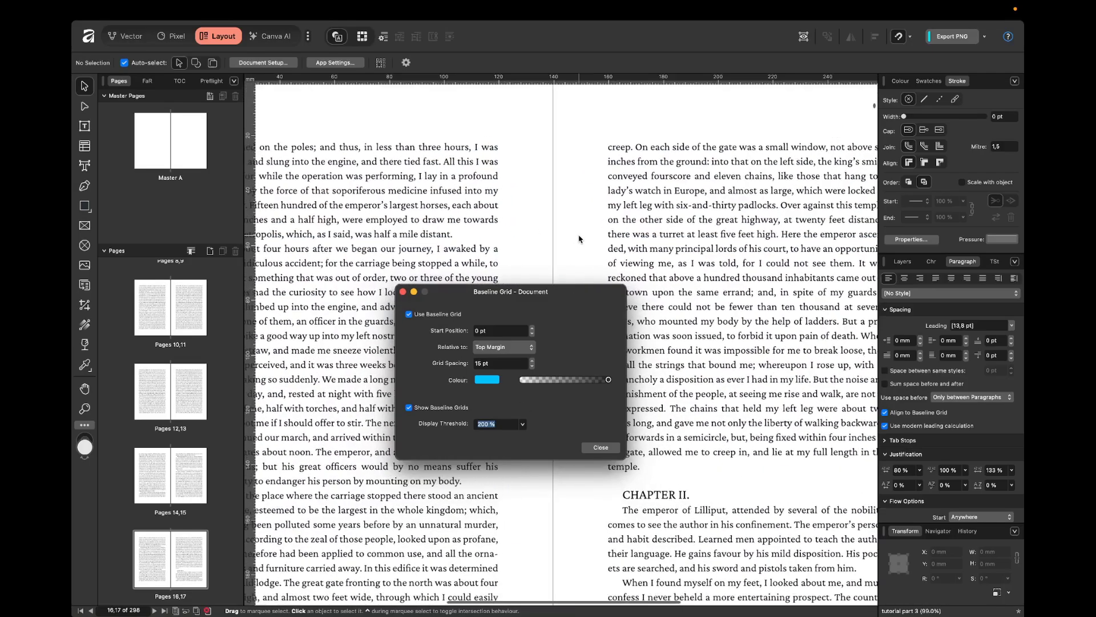
pyautogui.scroll(3, 565, 230)
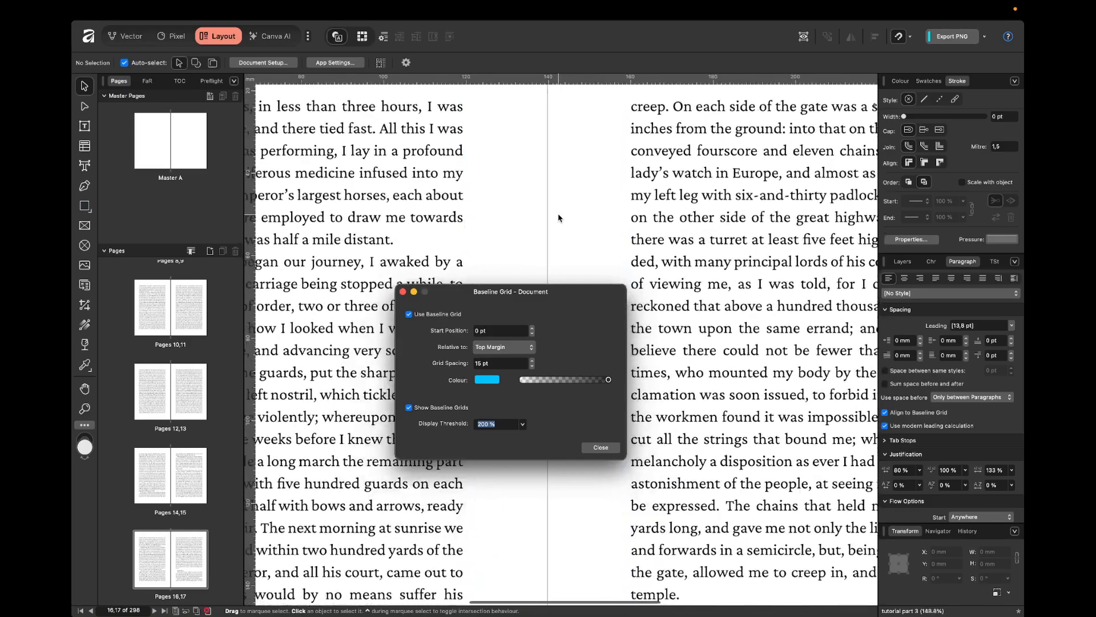
pyautogui.scroll(3, 558, 217)
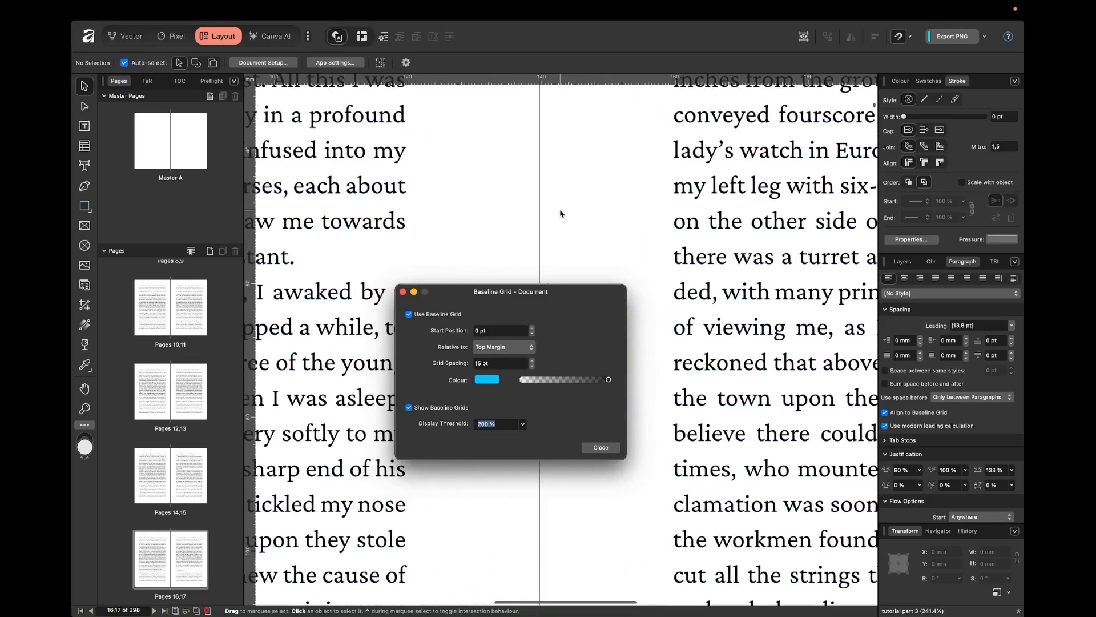
pyautogui.scroll(-2, 560, 214)
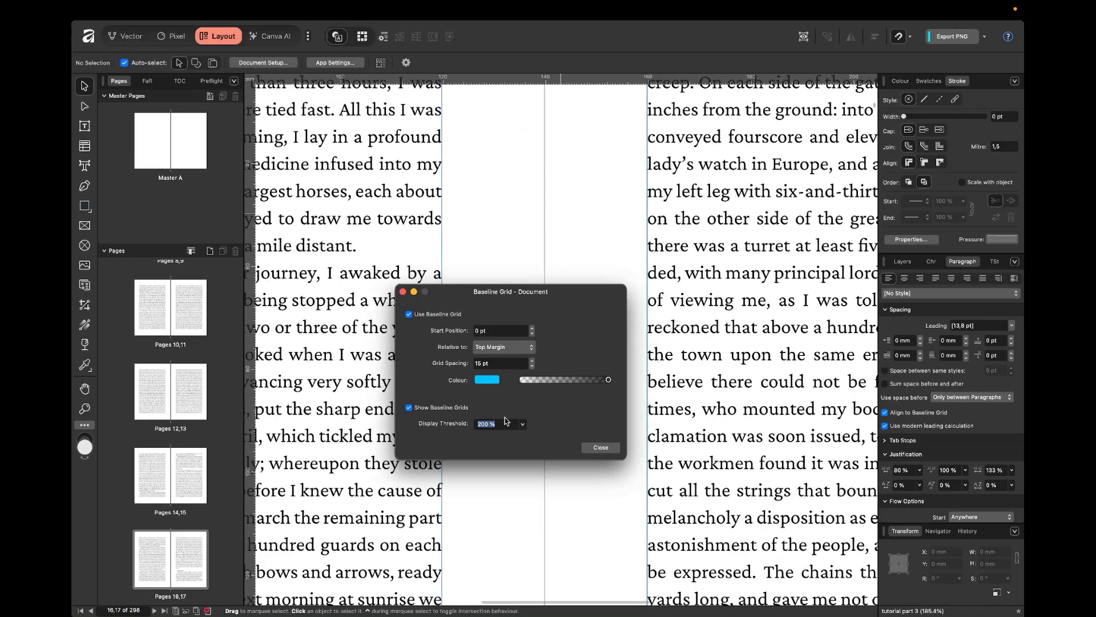
pyautogui.write('100')
pyautogui.press('Return')
pyautogui.scroll(-2, 538, 244)
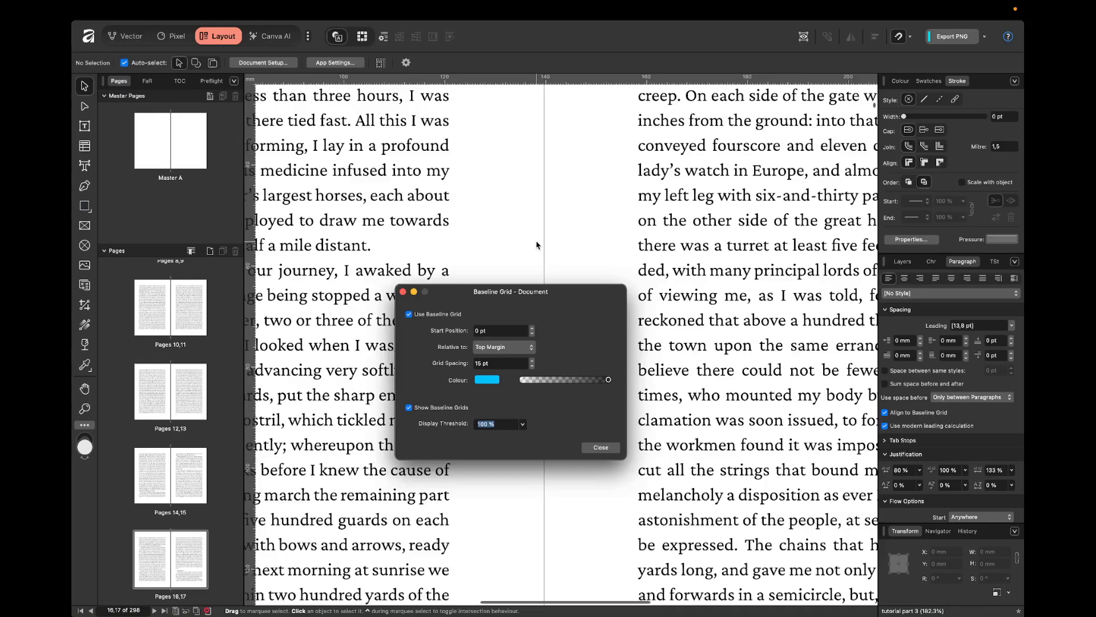
pyautogui.scroll(-1, 554, 240)
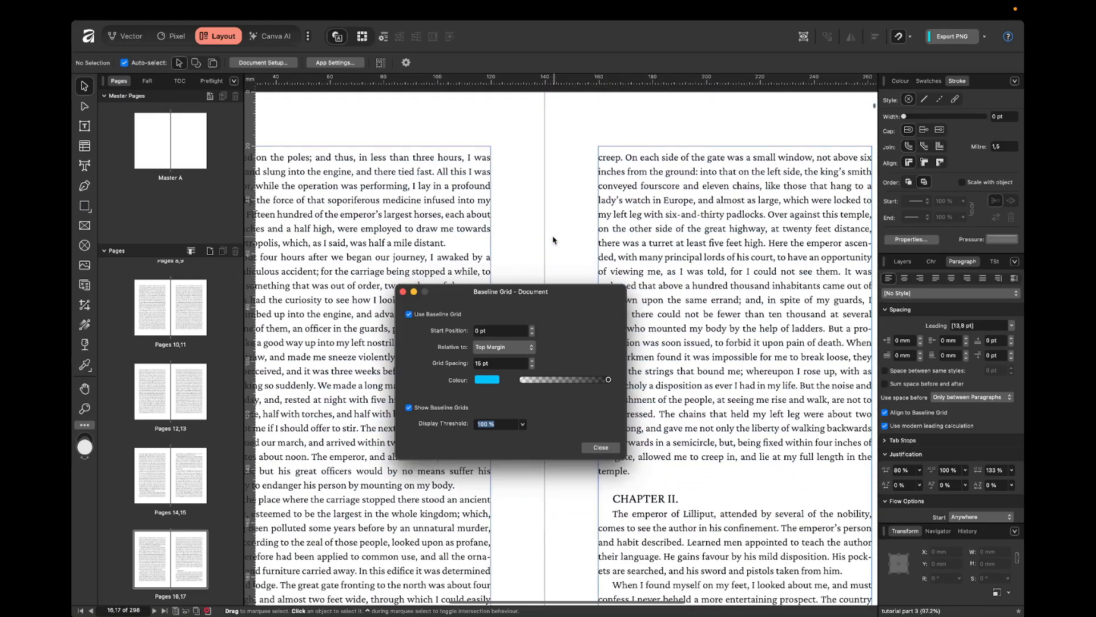
pyautogui.scroll(2, 554, 243)
pyautogui.click(601, 447)
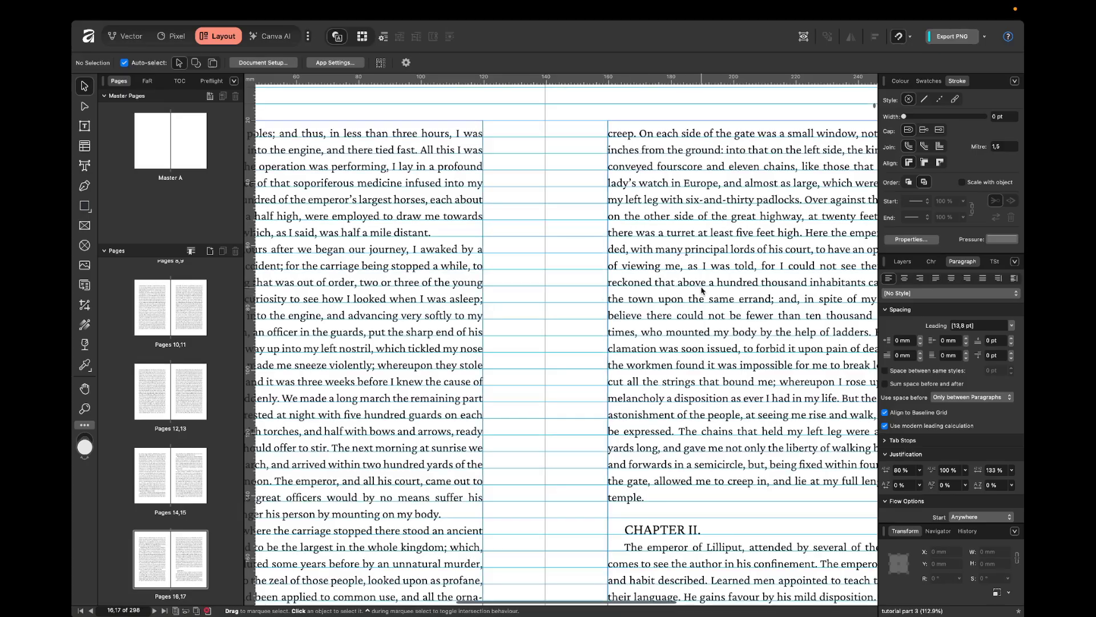
pyautogui.scroll(4, 645, 265)
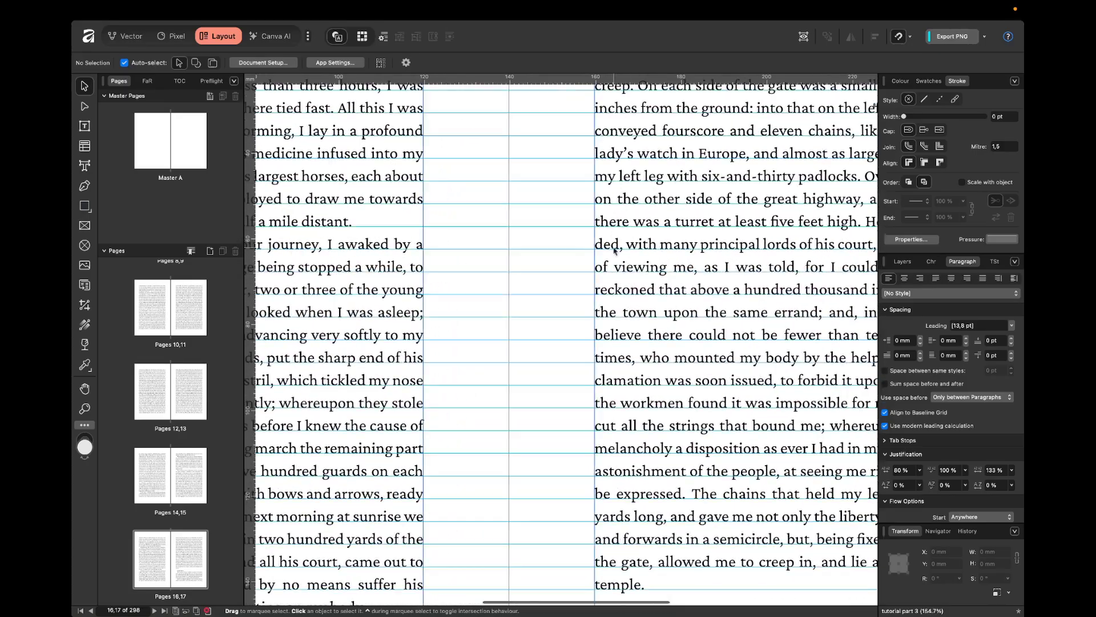
pyautogui.scroll(-10, 605, 325)
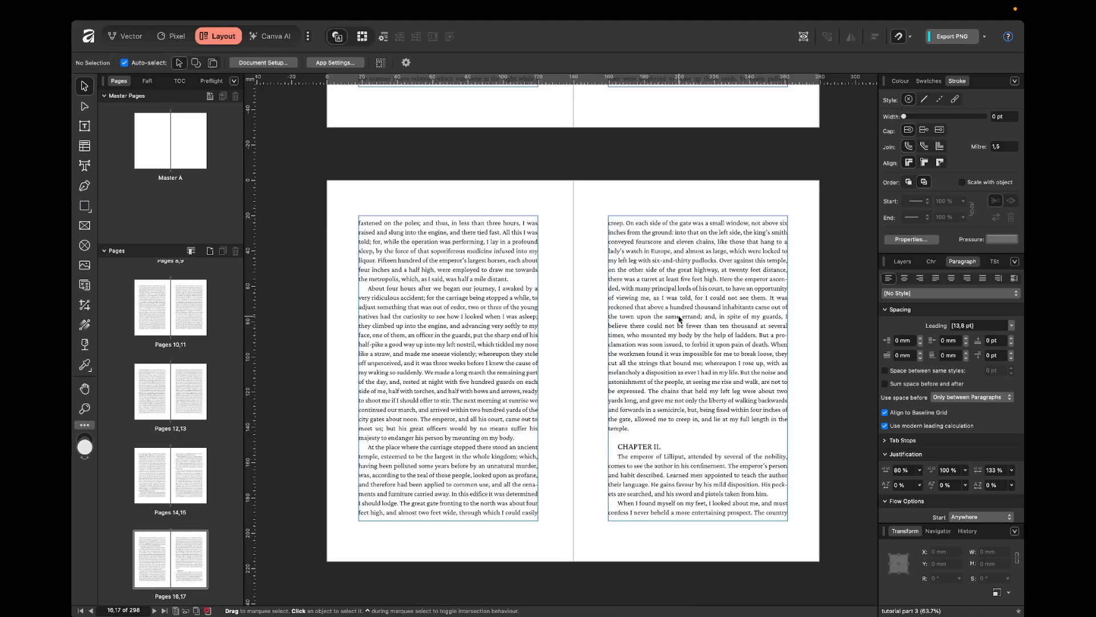
# Go to the pages 6–7 spread and enter the story text at the PART I heading.
pyautogui.scroll(-2, 679, 318)
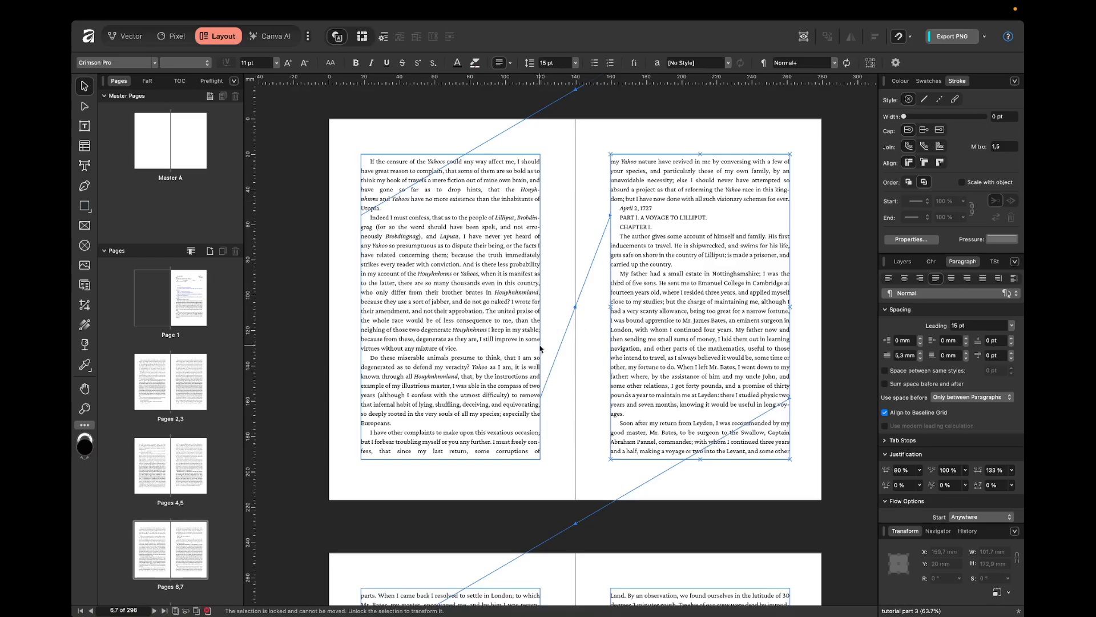
pyautogui.doubleClick(644, 227)
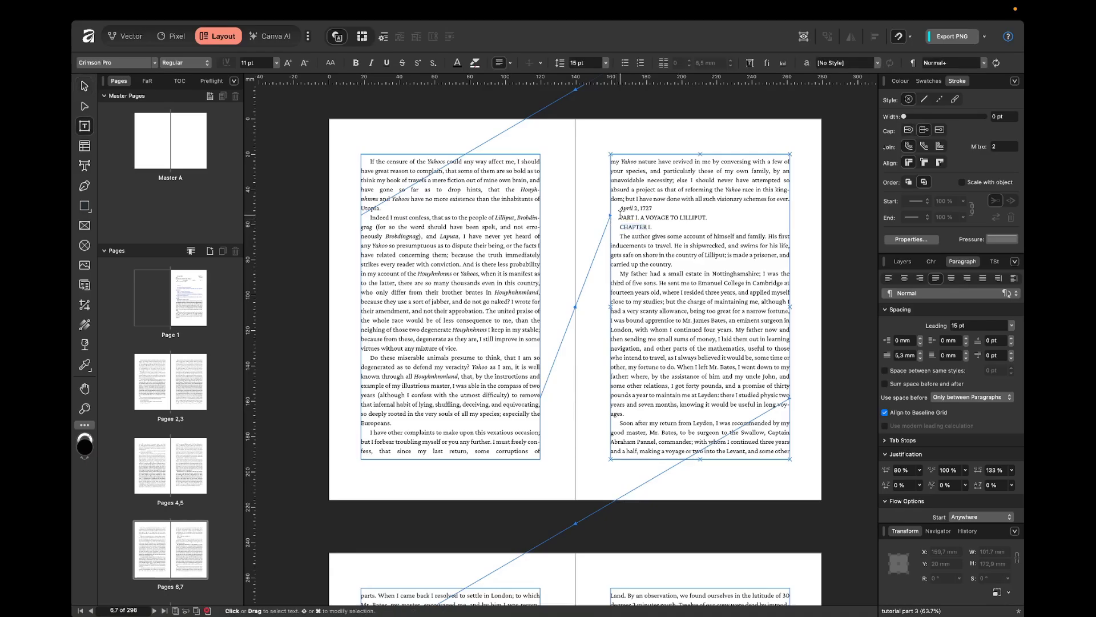
pyautogui.moveTo(619, 218); pyautogui.dragTo(650, 224)
pyautogui.click(671, 231)
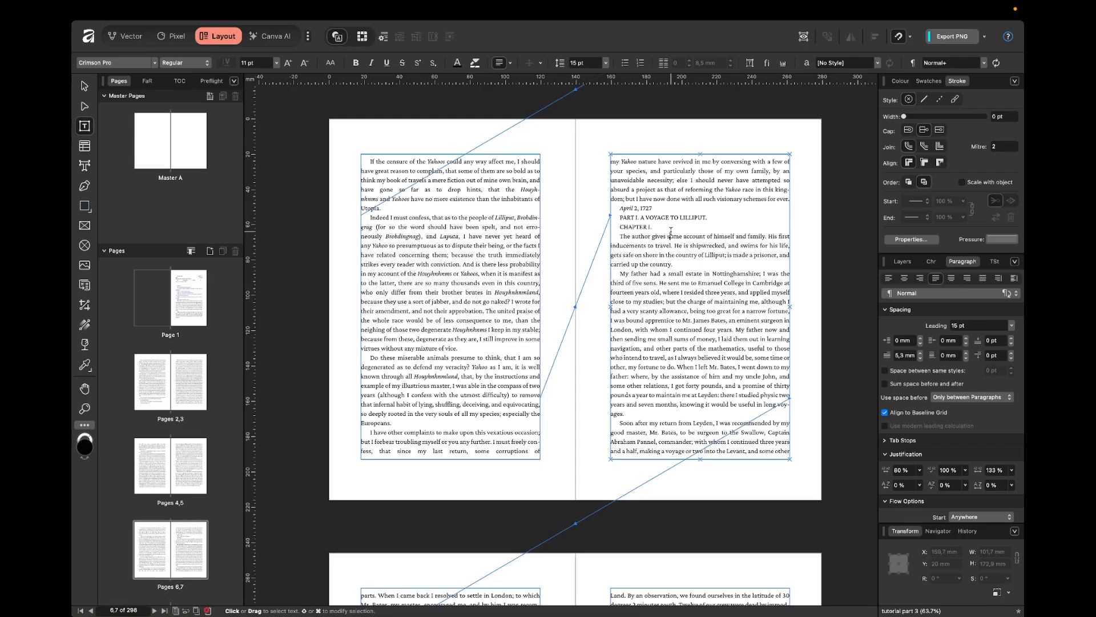